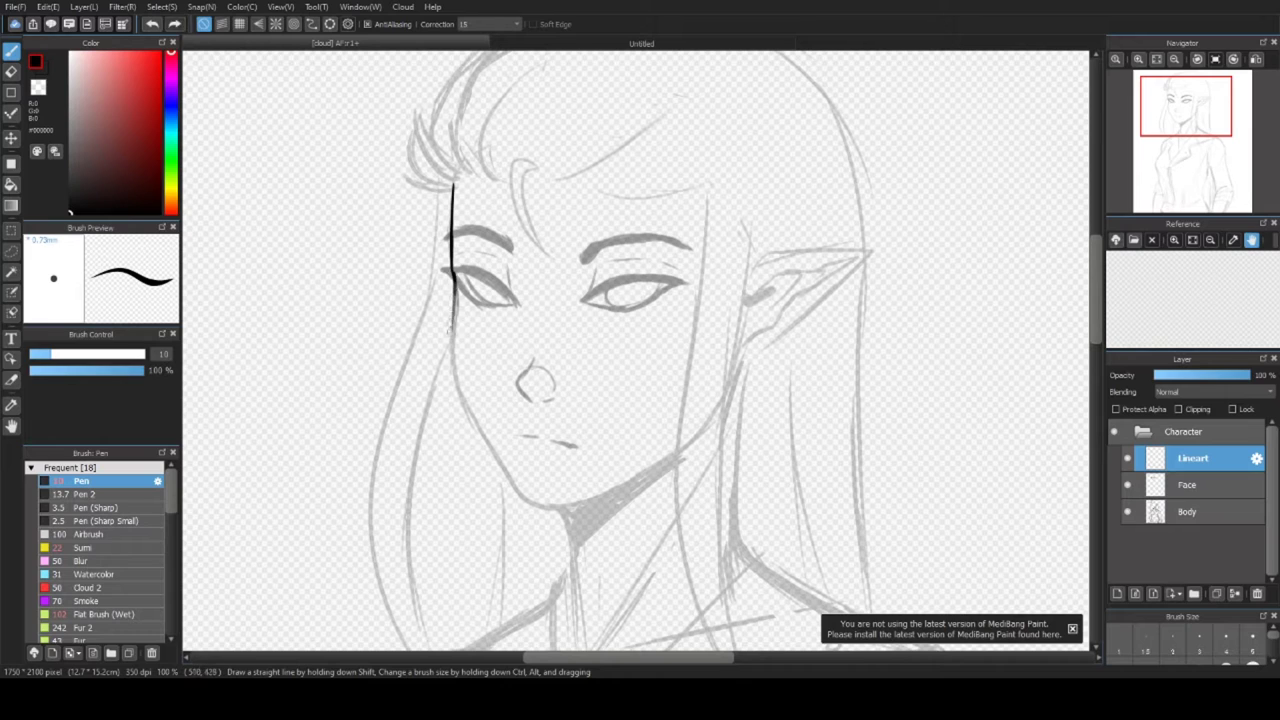
# - Ink the face contour on the Lineart layer from forehead to chin and up the jaw, trimming its excess with the Eraser
pyautogui.moveTo(453, 287); pyautogui.dragTo(455, 380)
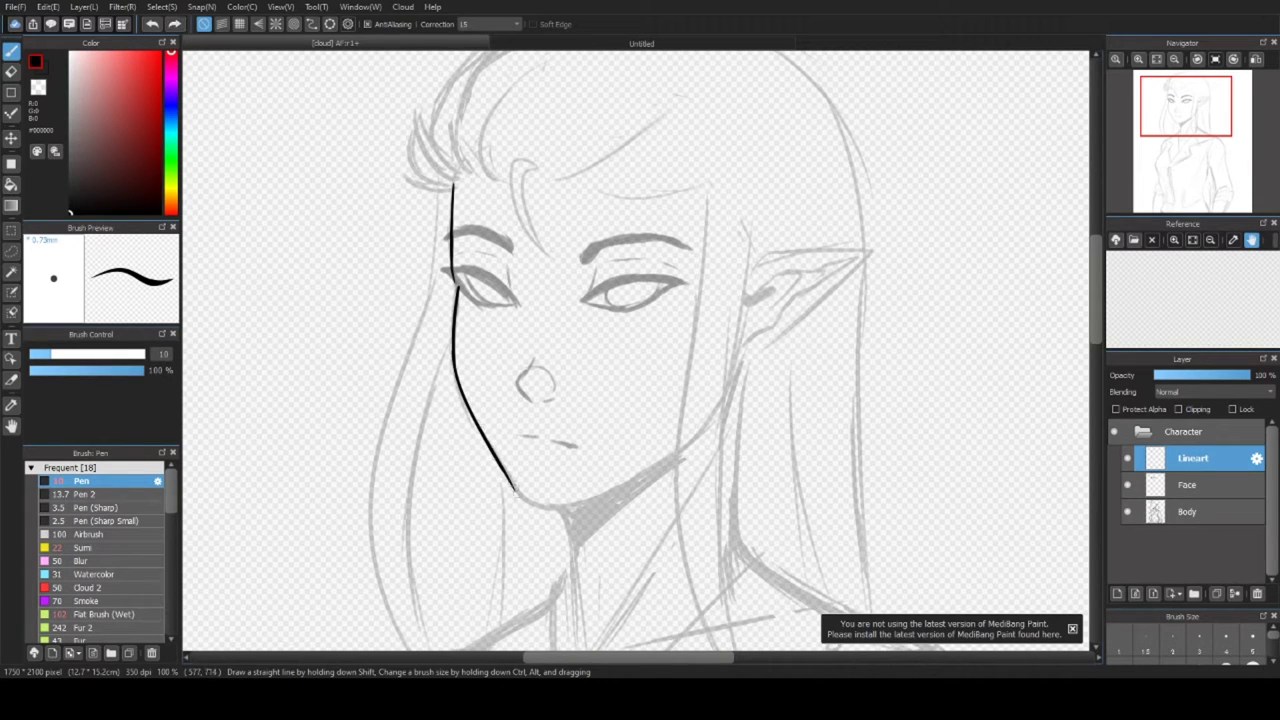
pyautogui.hotkey('ctrl', 'z')
pyautogui.moveTo(668, 456); pyautogui.dragTo(721, 357)
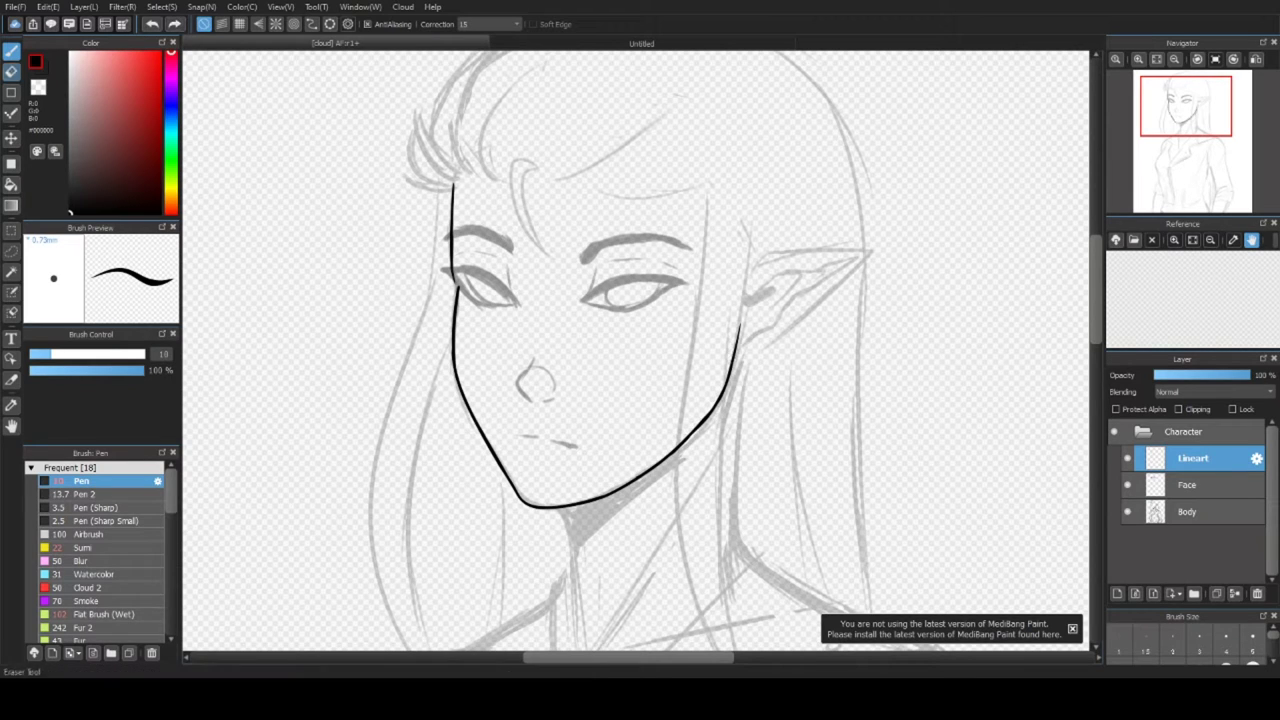
pyautogui.press('e')
pyautogui.moveTo(688, 432); pyautogui.dragTo(710, 408)
pyautogui.press('b')
pyautogui.press('e')
# - Add a new layer and ink the front edge of the long hair strand from the temple down past the jaw
pyautogui.hotkey('ctrl', 'shift', 'n')
pyautogui.press('b')
pyautogui.moveTo(710, 198)
pyautogui.mouseDown()
pyautogui.moveTo(679, 465)
pyautogui.moveTo(555, 437)
pyautogui.mouseUp()
pyautogui.hotkey('ctrl', 'z')
pyautogui.moveTo(603, 125)
pyautogui.mouseDown()
pyautogui.moveTo(618, 567)
pyautogui.moveTo(650, 645)
pyautogui.mouseUp()
pyautogui.moveTo(645, 145); pyautogui.dragTo(615, 350)
pyautogui.hotkey('ctrl', 'z')
pyautogui.moveTo(615, 218)
pyautogui.mouseDown()
pyautogui.moveTo(605, 518)
pyautogui.moveTo(645, 618)
pyautogui.mouseUp()
pyautogui.hotkey('ctrl', 'z')
pyautogui.moveTo(617, 328); pyautogui.dragTo(652, 650)
pyautogui.moveTo(652, 650); pyautogui.dragTo(782, 648)
# - Ink the upper part of the long hair strand's back edge in front of the ear
pyautogui.moveTo(668, 330); pyautogui.dragTo(493, 325)
pyautogui.moveTo(604, 188); pyautogui.dragTo(562, 424)
pyautogui.hotkey('ctrl', 'z')
pyautogui.moveTo(607, 165); pyautogui.dragTo(565, 430)
pyautogui.hotkey('ctrl', 'z')
pyautogui.hotkey('ctrl', 'z')
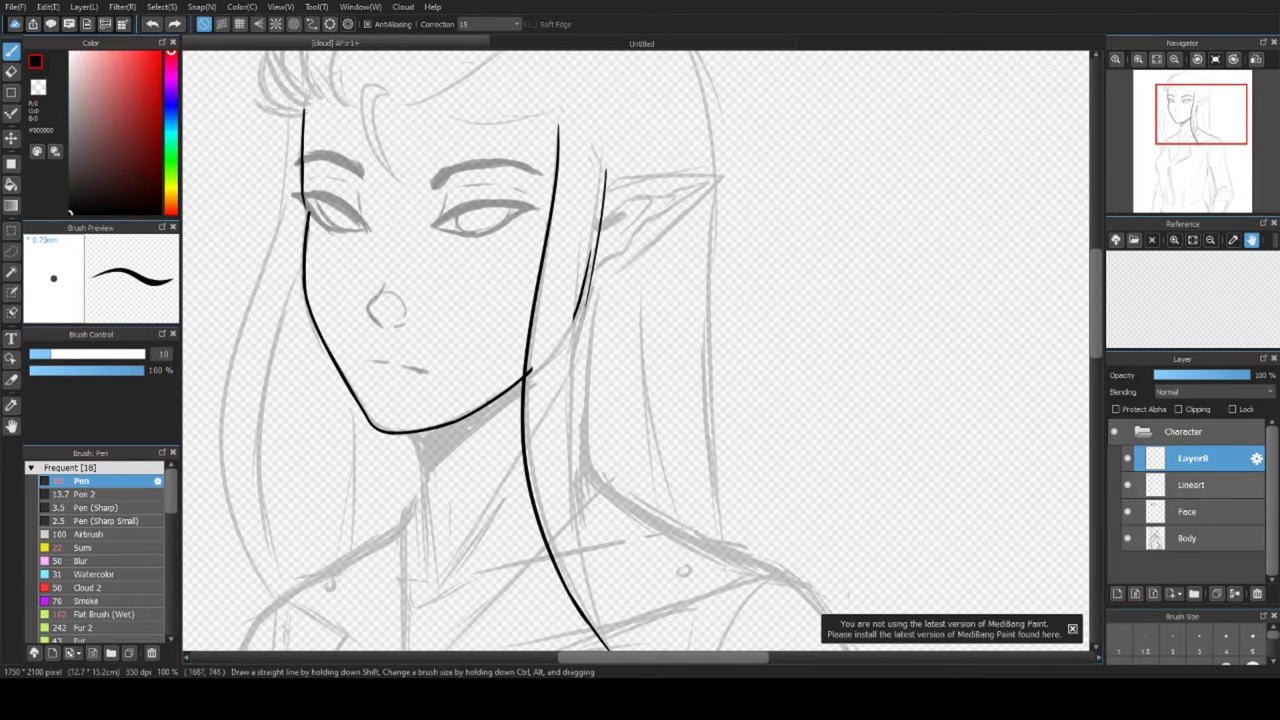
# - Erase the jaw line where it runs behind the hair strand on the Lineart layer
pyautogui.click(1192, 484)
pyautogui.press('e')
pyautogui.moveTo(530, 372); pyautogui.dragTo(540, 405)
pyautogui.moveTo(588, 250); pyautogui.dragTo(578, 320)
# - Continue the strand's back edge down past the neck on the hair layer above Lineart
pyautogui.press('b')
pyautogui.click(1190, 457)
pyautogui.moveTo(600, 245); pyautogui.dragTo(570, 468)
pyautogui.hotkey('ctrl', 'z')
pyautogui.moveTo(600, 248); pyautogui.dragTo(562, 530)
# - Ink the split, pointed tips at the lower end of the long hair strand over the chest
pyautogui.moveTo(600, 500); pyautogui.dragTo(658, 323)
pyautogui.moveTo(625, 350); pyautogui.dragTo(715, 520)
pyautogui.hotkey('ctrl', 'z')
pyautogui.moveTo(625, 350); pyautogui.dragTo(712, 520)
pyautogui.moveTo(668, 458)
pyautogui.mouseDown()
pyautogui.moveTo(712, 524)
pyautogui.moveTo(692, 503)
pyautogui.mouseUp()
pyautogui.press('e')
pyautogui.press('b')
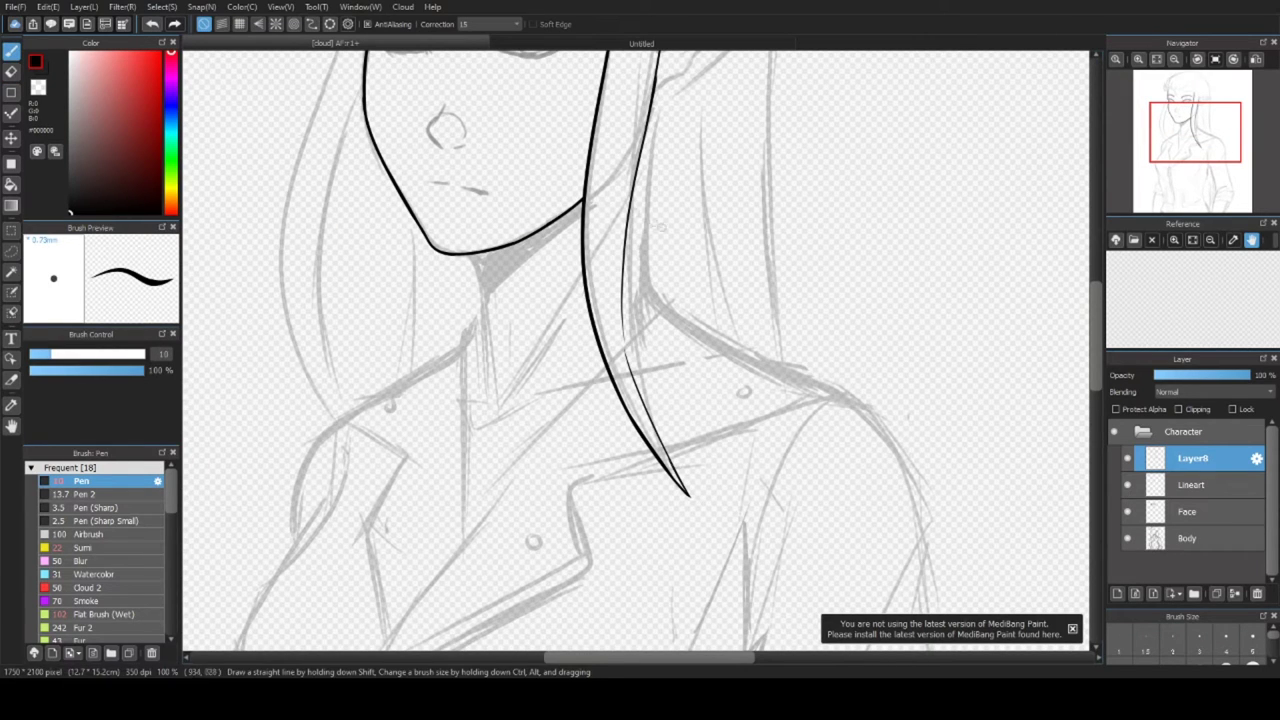
pyautogui.moveTo(632, 214); pyautogui.dragTo(686, 440)
pyautogui.moveTo(624, 335)
pyautogui.mouseDown()
pyautogui.moveTo(686, 438)
pyautogui.moveTo(661, 425)
pyautogui.mouseUp()
pyautogui.hotkey('ctrl', 'z')
# - Clean up the overlapping strand lines and redraw the inner line of the split hair tip
pyautogui.scroll(3, 661, 425)
pyautogui.press('e')
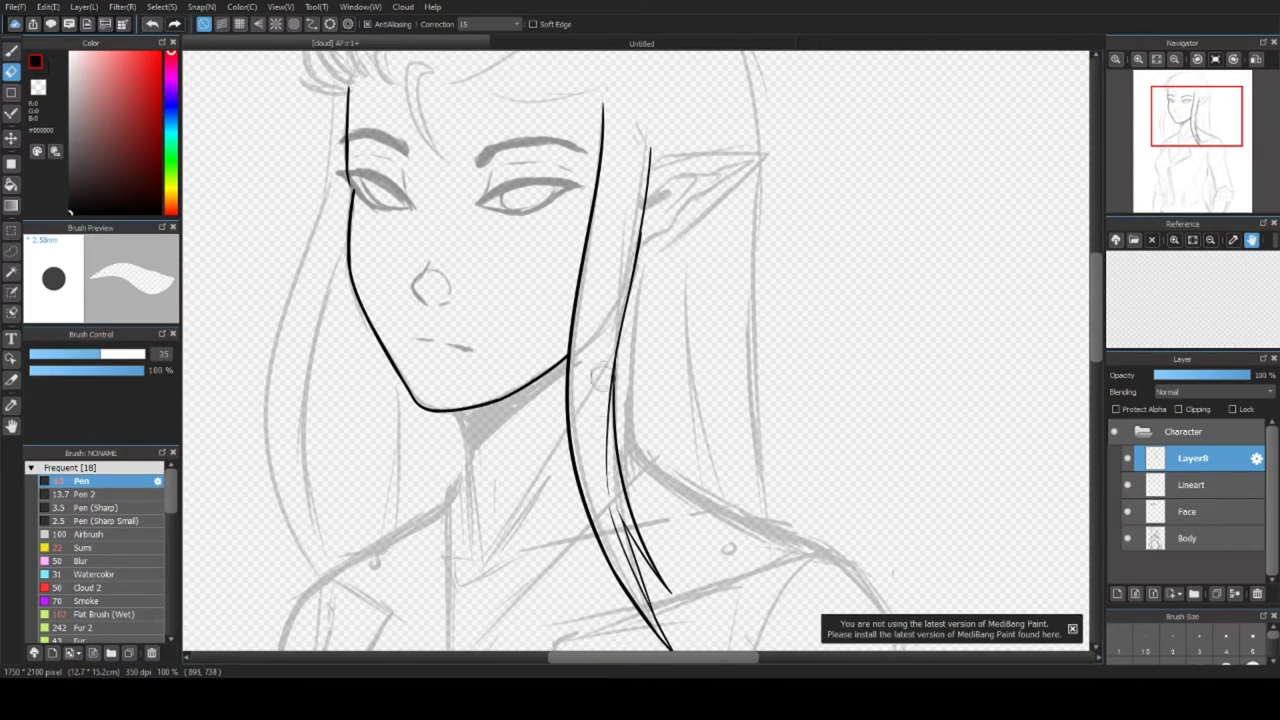
pyautogui.scroll(-5, 640, 350)
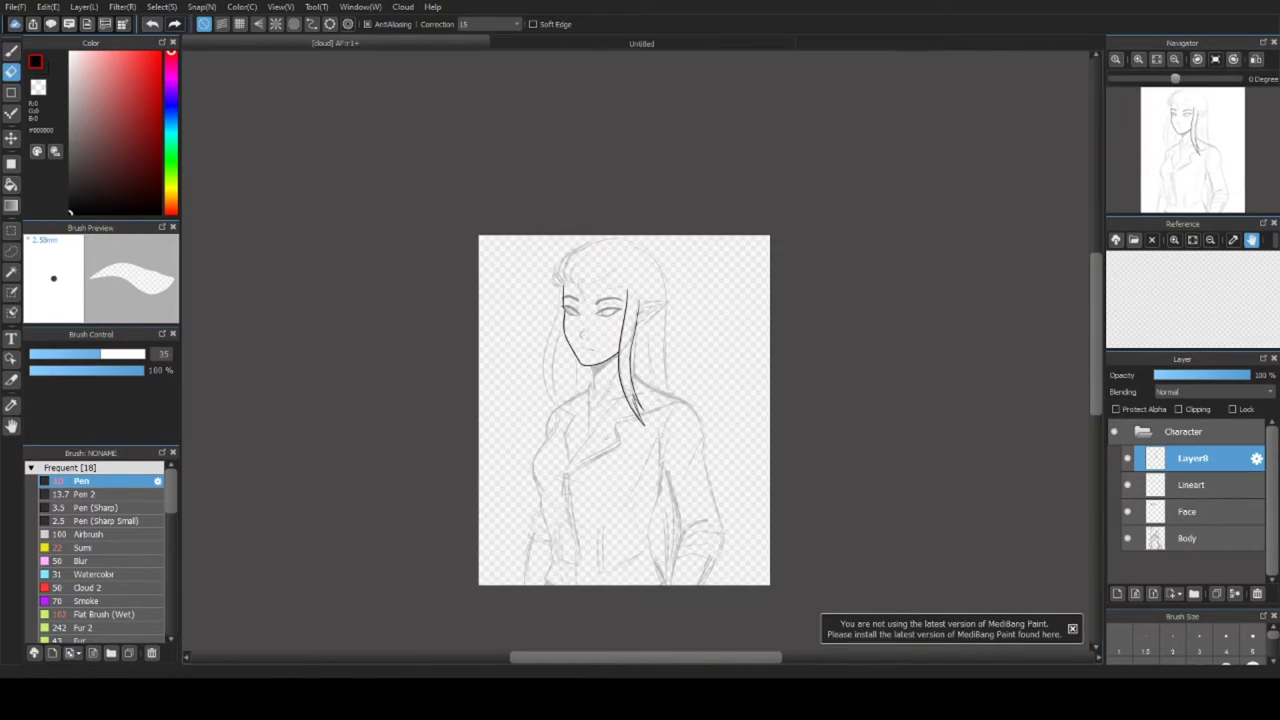
pyautogui.scroll(4, 640, 350)
pyautogui.press('b')
pyautogui.scroll(3, 553, 550)
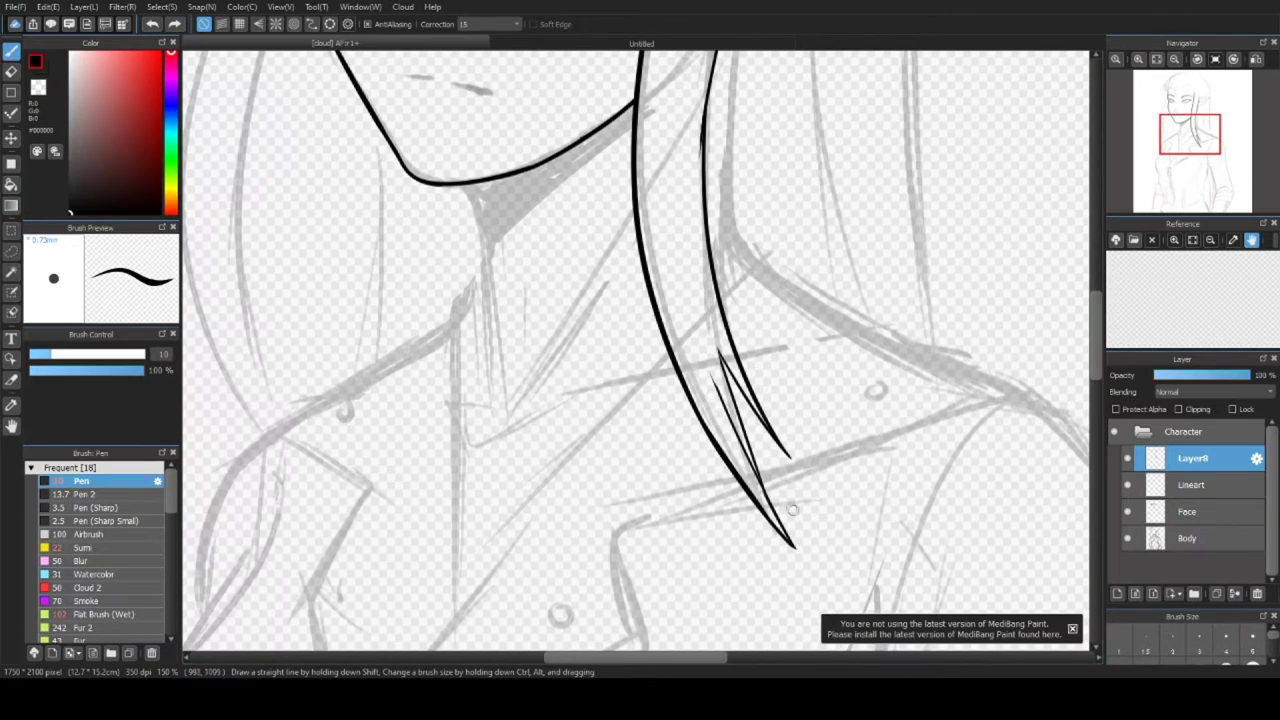
pyautogui.press('x')
pyautogui.hotkey('ctrl', 'z')
pyautogui.moveTo(748, 440); pyautogui.dragTo(712, 340)
# - Ink the small curled forelock over the forehead and the curved fringe line next to it
pyautogui.click(1183, 96)
pyautogui.moveTo(508, 314); pyautogui.dragTo(519, 443)
pyautogui.moveTo(483, 319); pyautogui.dragTo(510, 411)
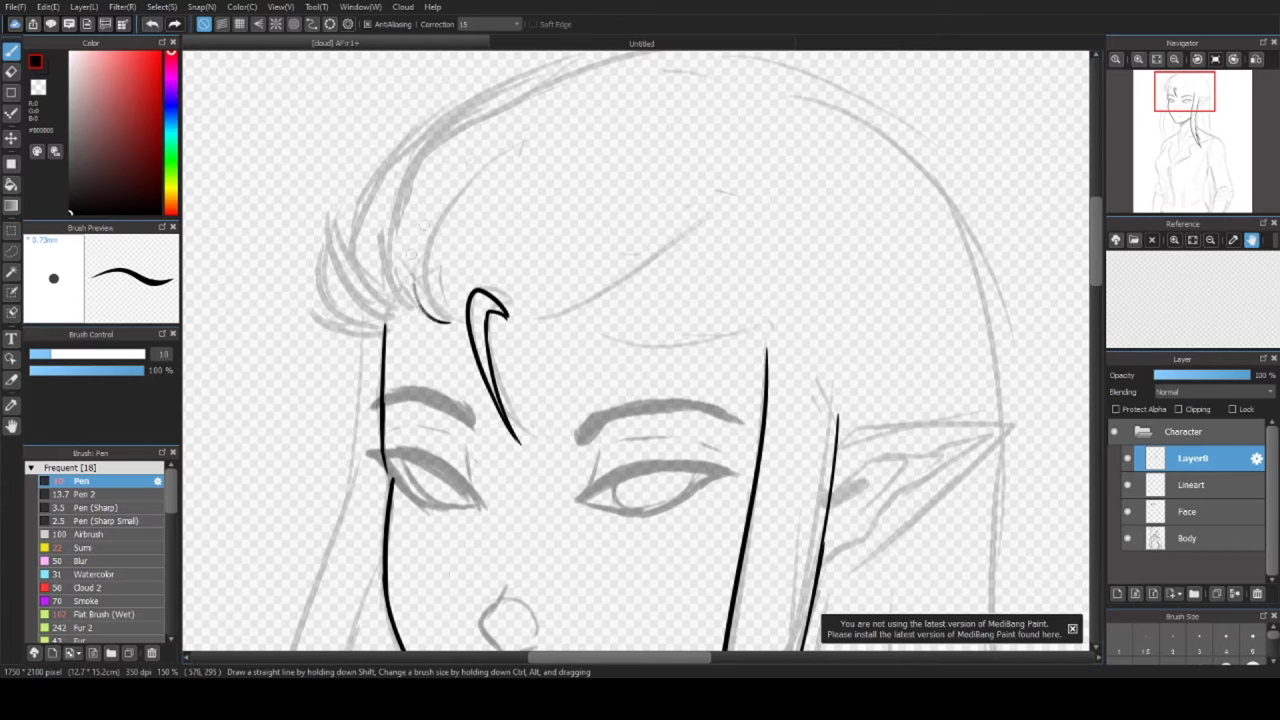
pyautogui.moveTo(456, 321); pyautogui.dragTo(508, 132)
# - Ink the sweeping fringe line and the fringe's lower edge across the forehead to the side strand
pyautogui.moveTo(600, 340); pyautogui.dragTo(815, 360)
pyautogui.hotkey('ctrl', 'z')
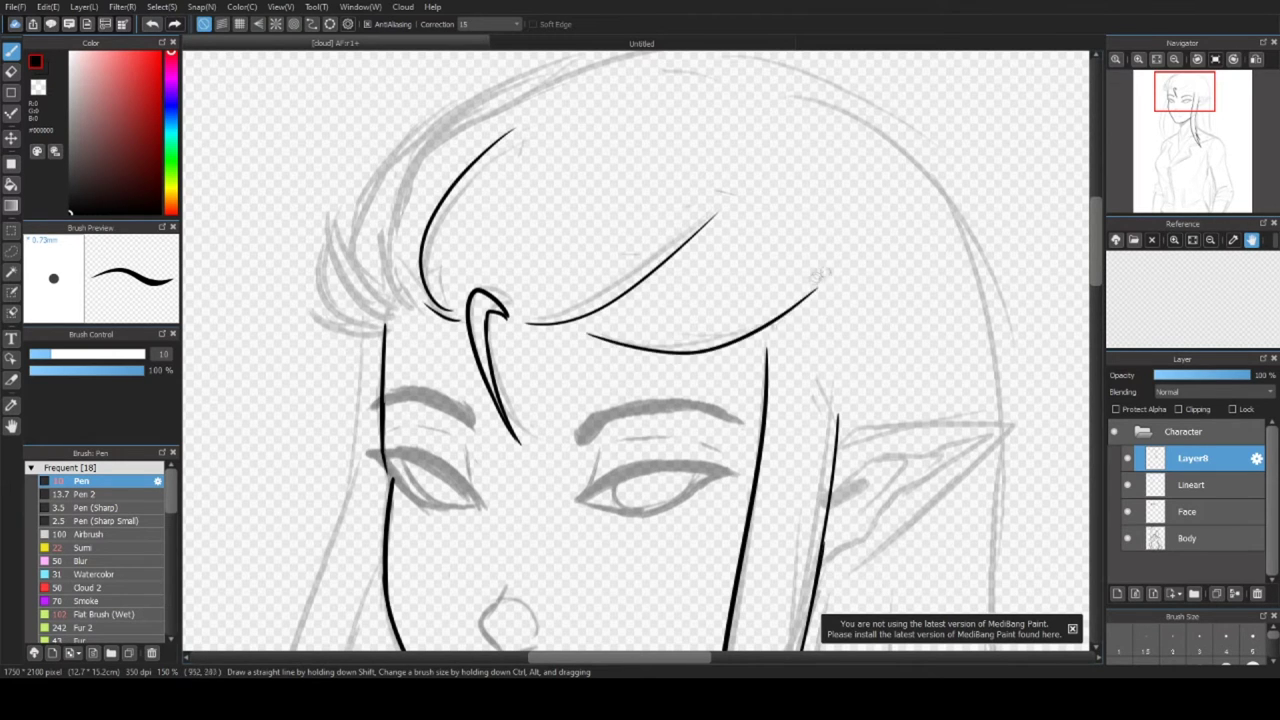
pyautogui.moveTo(442, 273); pyautogui.dragTo(522, 258)
pyautogui.moveTo(596, 318); pyautogui.dragTo(808, 232)
pyautogui.moveTo(694, 358); pyautogui.dragTo(820, 332)
pyautogui.hotkey('ctrl', 'z')
pyautogui.moveTo(686, 330)
pyautogui.mouseDown()
pyautogui.moveTo(796, 312)
pyautogui.moveTo(848, 335)
pyautogui.mouseUp()
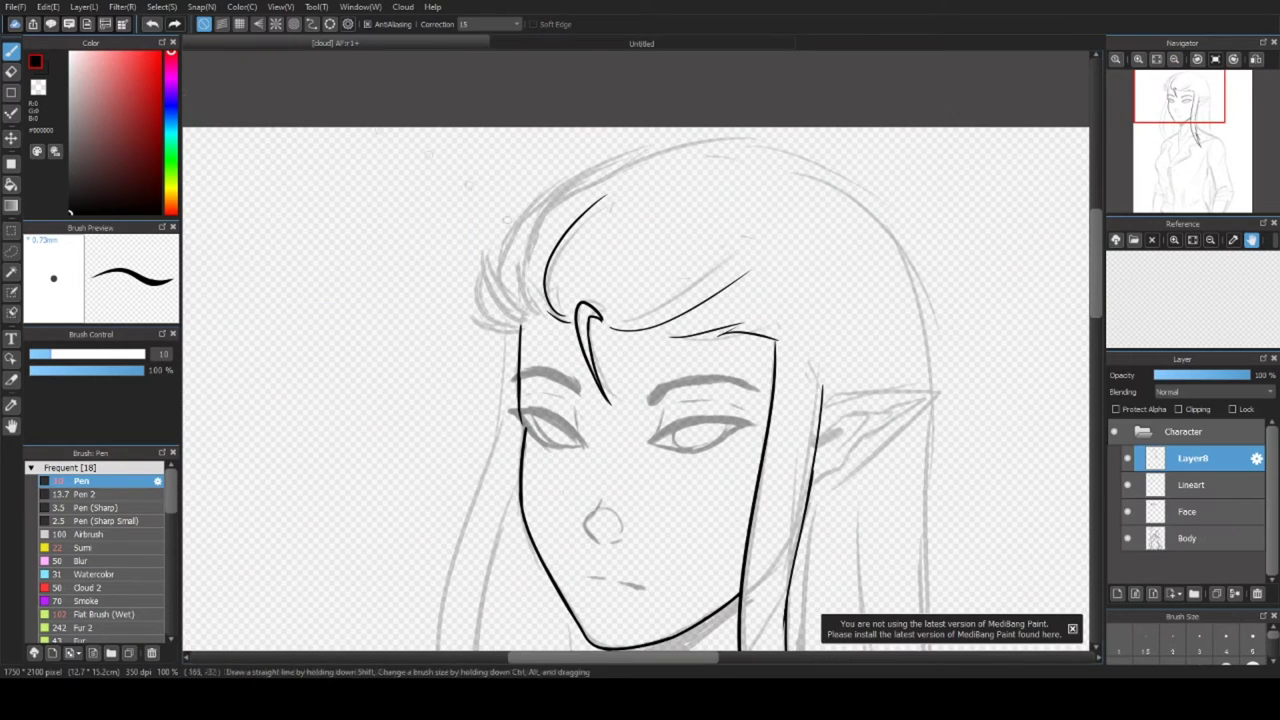
# - Ink the swept-back lock at the hairline and the outline of the top of the head
pyautogui.moveTo(540, 222)
pyautogui.mouseDown()
pyautogui.moveTo(514, 320)
pyautogui.moveTo(488, 291)
pyautogui.moveTo(550, 205)
pyautogui.mouseUp()
pyautogui.hotkey('ctrl', 'z')
pyautogui.hotkey('ctrl', 'z')
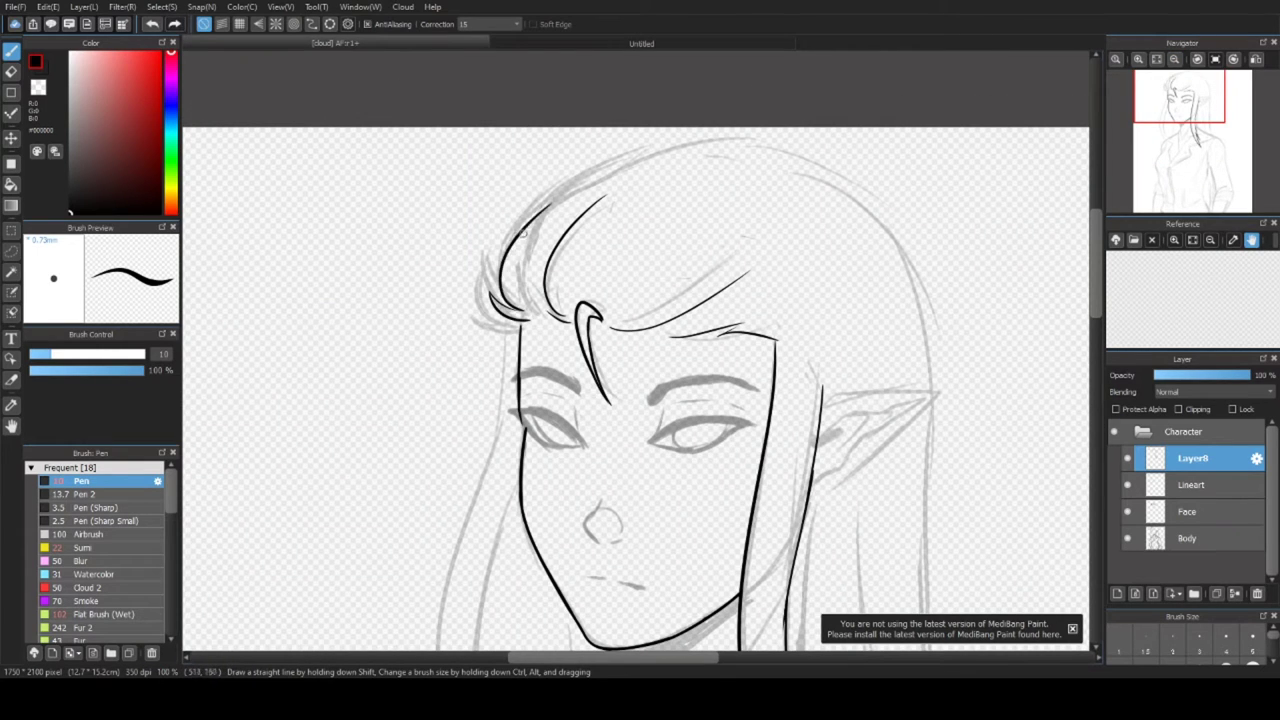
pyautogui.moveTo(498, 296)
pyautogui.mouseDown()
pyautogui.moveTo(645, 148)
pyautogui.moveTo(736, 146)
pyautogui.moveTo(822, 172)
pyautogui.mouseUp()
pyautogui.hotkey('ctrl', 'z')
pyautogui.moveTo(632, 150)
pyautogui.mouseDown()
pyautogui.moveTo(708, 138)
pyautogui.moveTo(800, 160)
pyautogui.mouseUp()
# - Ink the remaining pointed hair spikes of the tuft beside the forehead
pyautogui.scroll(-3, 800, 170)
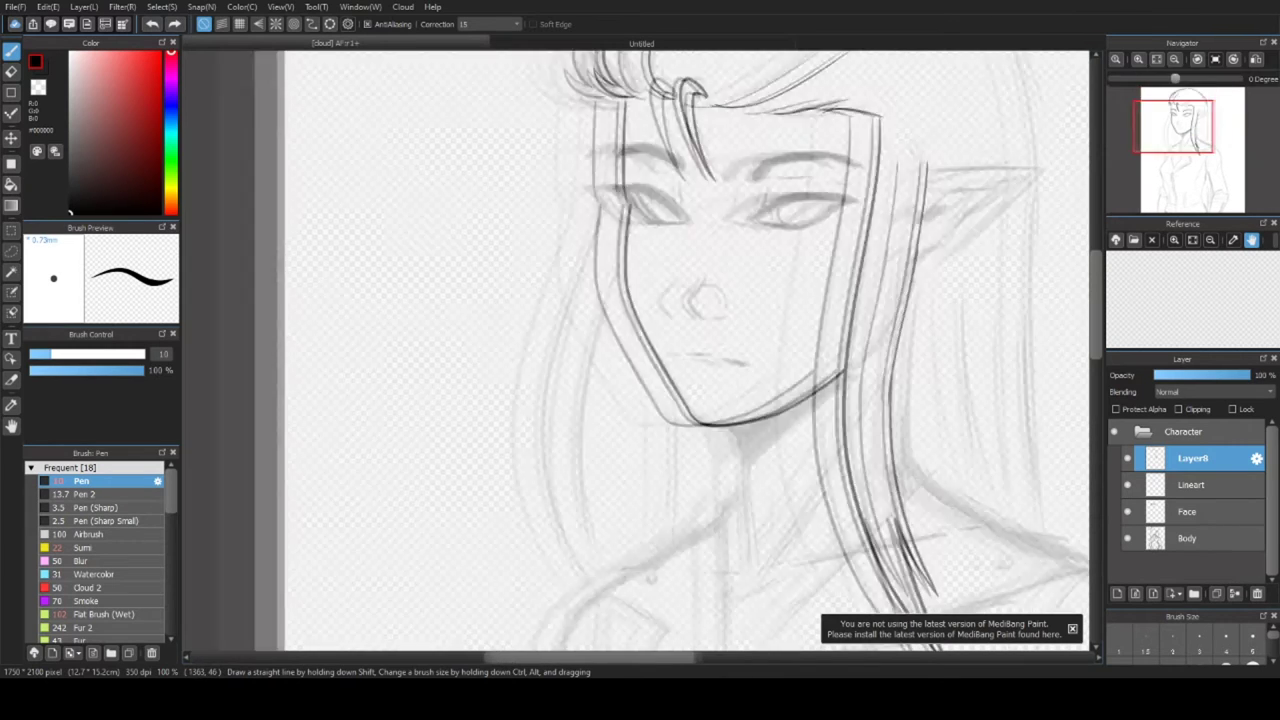
pyautogui.scroll(3, 611, 208)
pyautogui.moveTo(557, 203); pyautogui.dragTo(580, 120)
pyautogui.scroll(-3, 585, 170)
pyautogui.scroll(3, 585, 170)
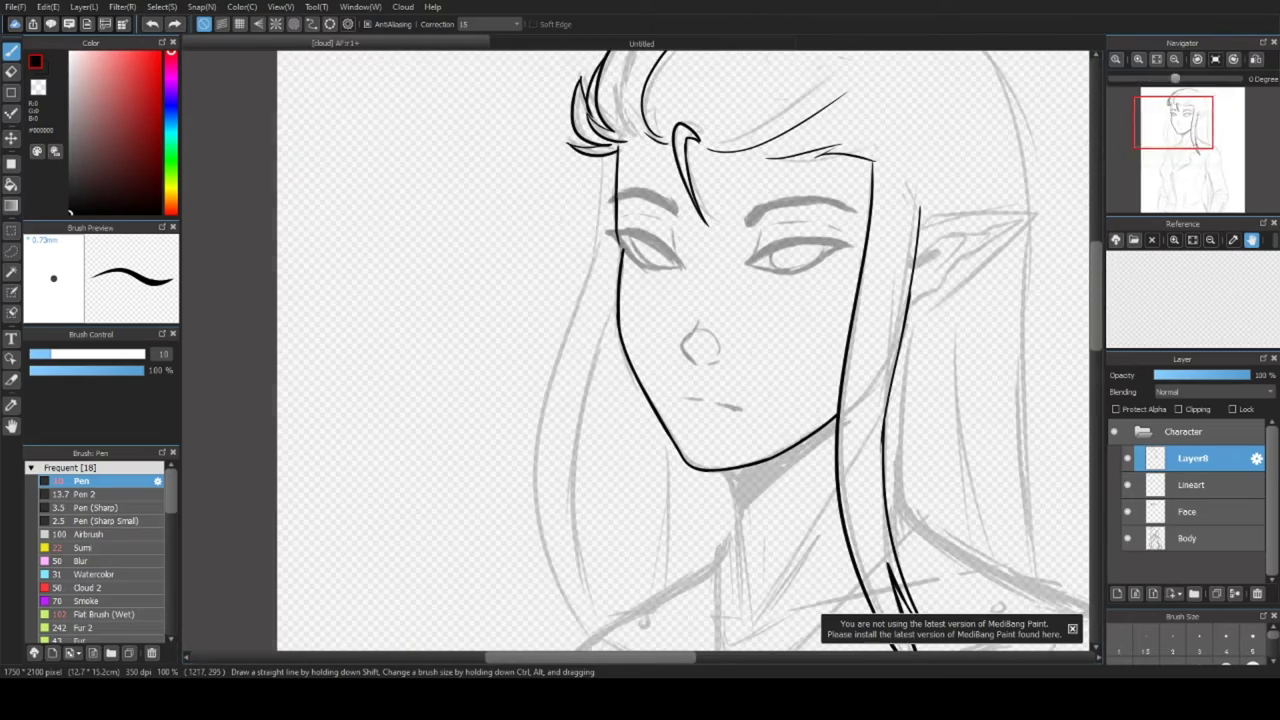
# - Ink the neck's outer contour and neck muscle lines on the Lineart layer
pyautogui.click(1190, 484)
pyautogui.scroll(2, 620, 360)
pyautogui.moveTo(605, 322)
pyautogui.mouseDown()
pyautogui.moveTo(635, 400)
pyautogui.moveTo(640, 575)
pyautogui.mouseUp()
pyautogui.hotkey('ctrl', 'z')
pyautogui.hotkey('ctrl', 'z')
pyautogui.moveTo(606, 320); pyautogui.dragTo(633, 563)
pyautogui.moveTo(770, 358)
pyautogui.mouseDown()
pyautogui.moveTo(662, 543)
pyautogui.moveTo(732, 375)
pyautogui.mouseUp()
# - Remove the collarbone notch lines with the transparent colour and redraw the collarbone at the base of the neck
pyautogui.press('x')
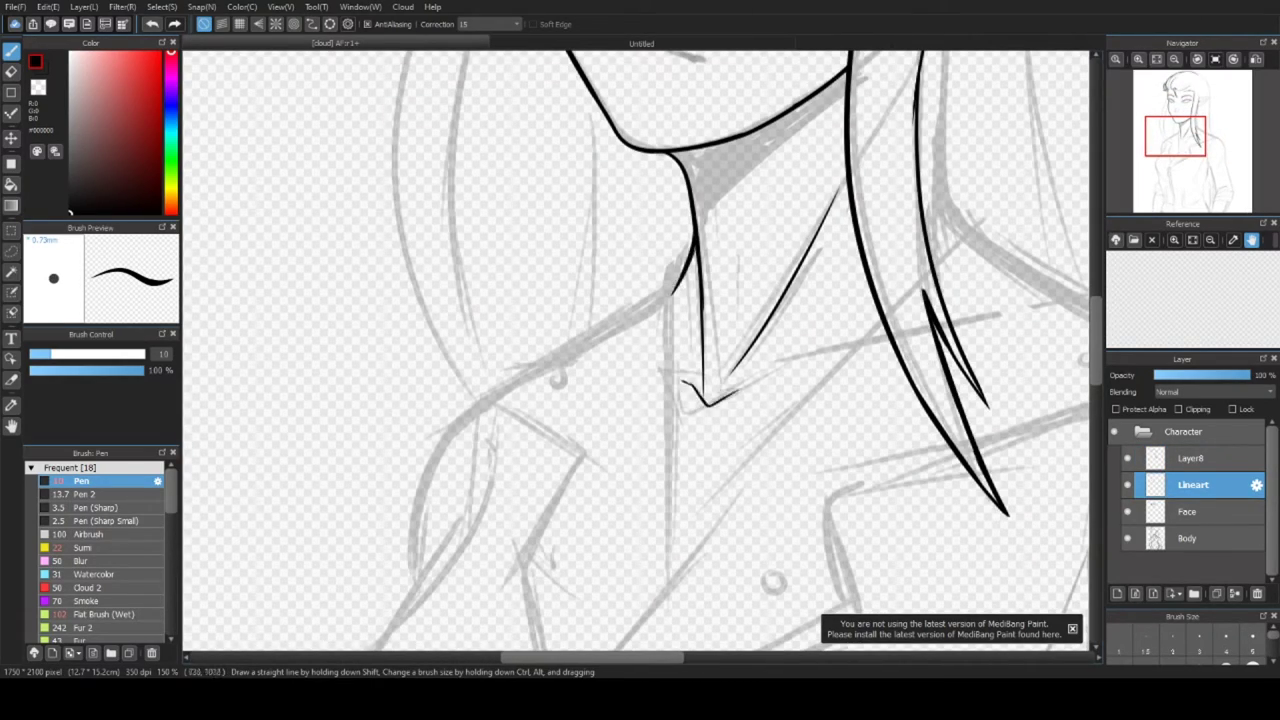
pyautogui.moveTo(704, 340); pyautogui.dragTo(708, 405)
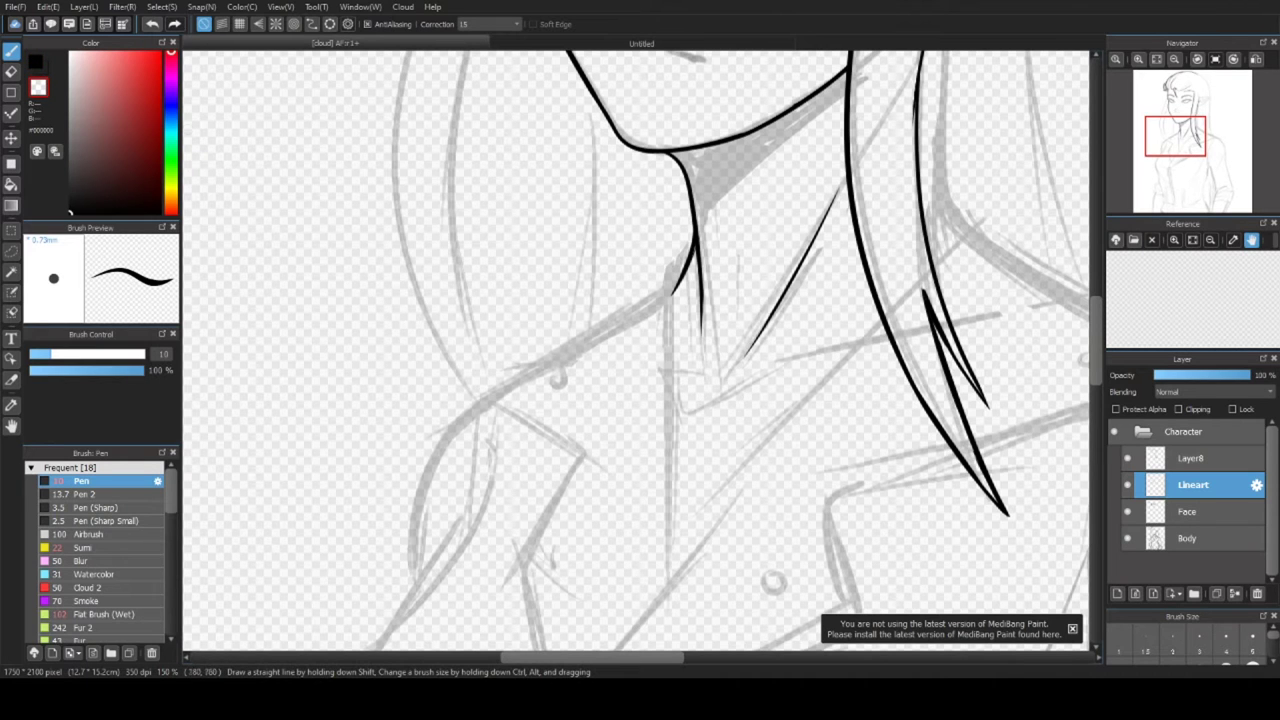
pyautogui.press('x')
pyautogui.moveTo(668, 366); pyautogui.dragTo(728, 372)
# - Ink the jacket collar below the bare neck side with its notched lapel, the vertical neckline edge and a small round button
pyautogui.click(1175, 59)
pyautogui.scroll(5, 639, 347)
pyautogui.moveTo(680, 285)
pyautogui.mouseDown()
pyautogui.moveTo(487, 398)
pyautogui.moveTo(580, 455)
pyautogui.mouseUp()
pyautogui.hotkey('ctrl', 'z')
pyautogui.moveTo(487, 398)
pyautogui.mouseDown()
pyautogui.moveTo(580, 455)
pyautogui.moveTo(671, 297)
pyautogui.moveTo(608, 404)
pyautogui.moveTo(626, 549)
pyautogui.mouseUp()
pyautogui.hotkey('ctrl', 'z')
pyautogui.moveTo(606, 409); pyautogui.dragTo(620, 531)
pyautogui.hotkey('ctrl', 'z')
pyautogui.moveTo(606, 409); pyautogui.dragTo(641, 574)
pyautogui.moveTo(765, 126); pyautogui.dragTo(757, 425)
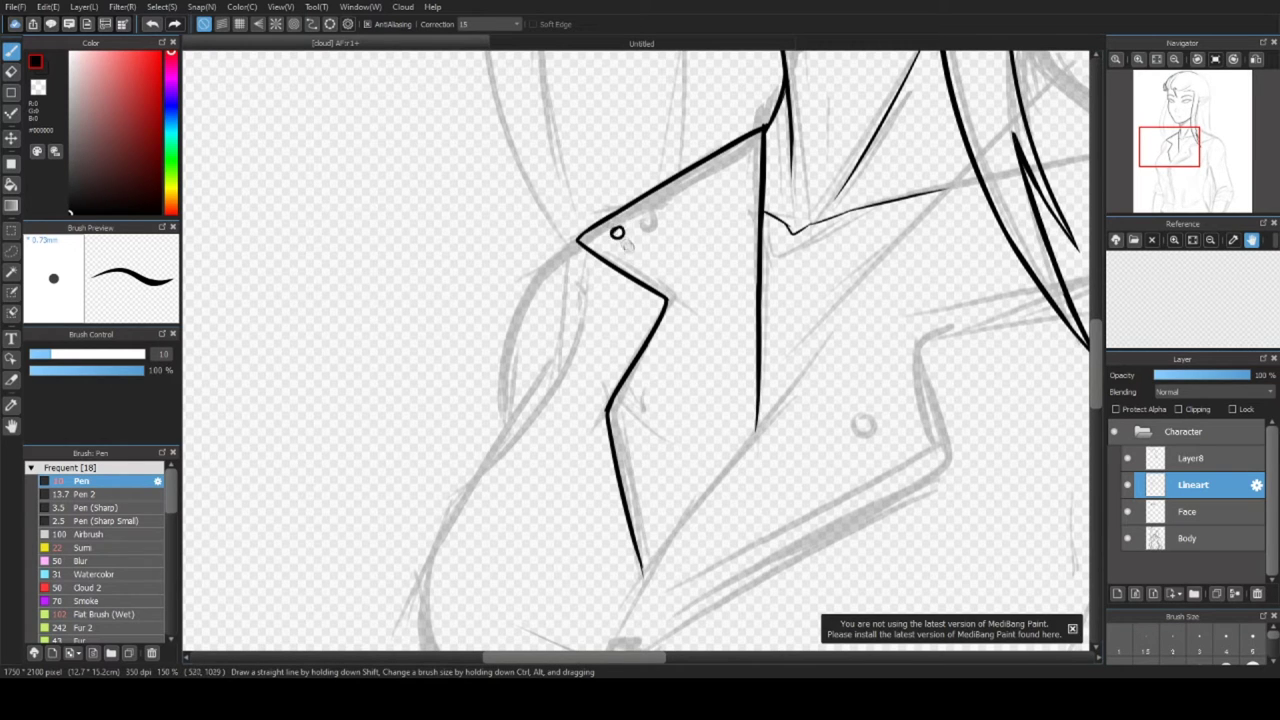
pyautogui.moveTo(633, 227); pyautogui.dragTo(556, 47)
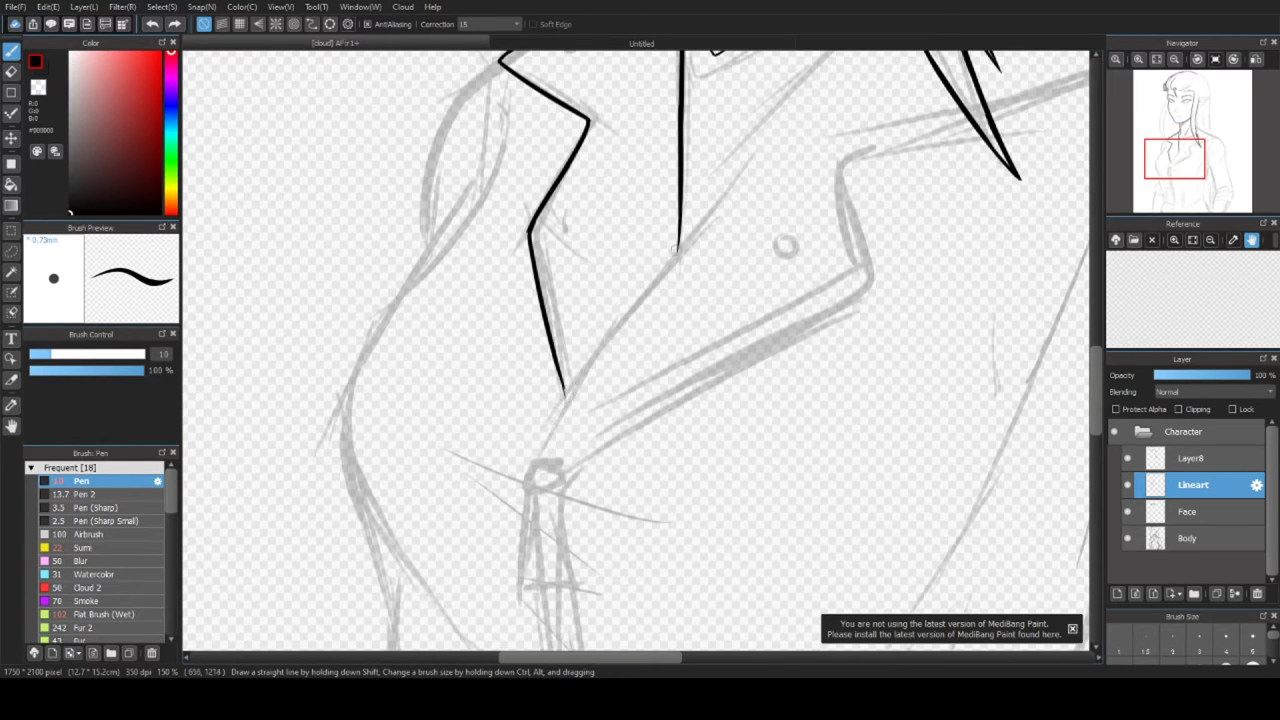
pyautogui.moveTo(540, 445); pyautogui.dragTo(672, 243)
pyautogui.hotkey('ctrl', 'z')
pyautogui.moveTo(493, 74)
pyautogui.mouseDown()
pyautogui.moveTo(638, 234)
pyautogui.moveTo(605, 398)
pyautogui.mouseUp()
pyautogui.hotkey('ctrl', 'z')
pyautogui.moveTo(638, 234)
pyautogui.mouseDown()
pyautogui.moveTo(568, 432)
pyautogui.moveTo(613, 141)
pyautogui.moveTo(546, 242)
pyautogui.mouseUp()
pyautogui.hotkey('ctrl', 'z')
# - Ink the torso's outer contour from the armpit down around the chest
pyautogui.moveTo(611, 145); pyautogui.dragTo(537, 330)
pyautogui.moveTo(543, 262); pyautogui.dragTo(646, 504)
pyautogui.hotkey('ctrl', 'z')
pyautogui.moveTo(537, 290); pyautogui.dragTo(655, 525)
pyautogui.moveTo(608, 484); pyautogui.dragTo(658, 528)
pyautogui.hotkey('ctrl', 'z')
pyautogui.moveTo(537, 290)
pyautogui.mouseDown()
pyautogui.moveTo(540, 368)
pyautogui.moveTo(584, 472)
pyautogui.mouseUp()
pyautogui.hotkey('ctrl', 'z')
pyautogui.hotkey('ctrl', 'z')
# - Ink the rounded shoulder from the collar corner to the torso line and add the sleeve folds at the armpit
pyautogui.hotkey('ctrl', '-')
pyautogui.hotkey('ctrl', '-')
pyautogui.hotkey('ctrl', '-')
pyautogui.hotkey('ctrl', '+')
pyautogui.hotkey('ctrl', '+')
pyautogui.hotkey('ctrl', '+')
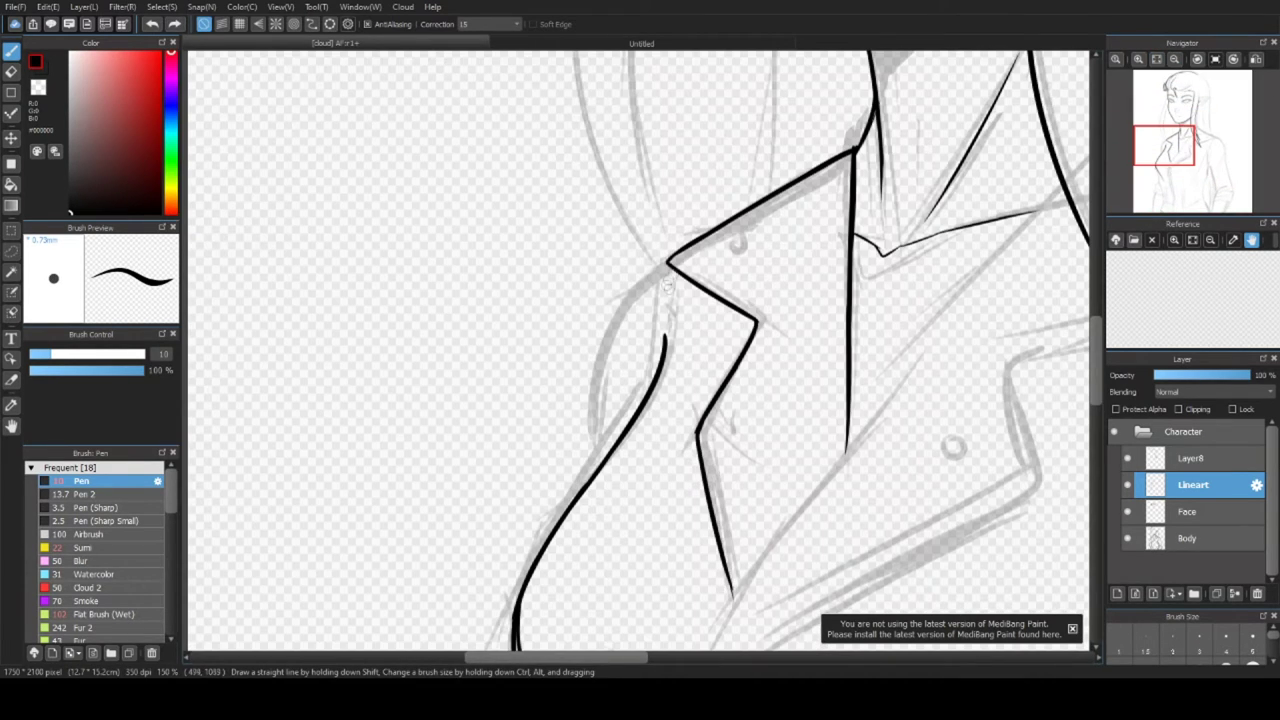
pyautogui.moveTo(668, 266); pyautogui.dragTo(596, 406)
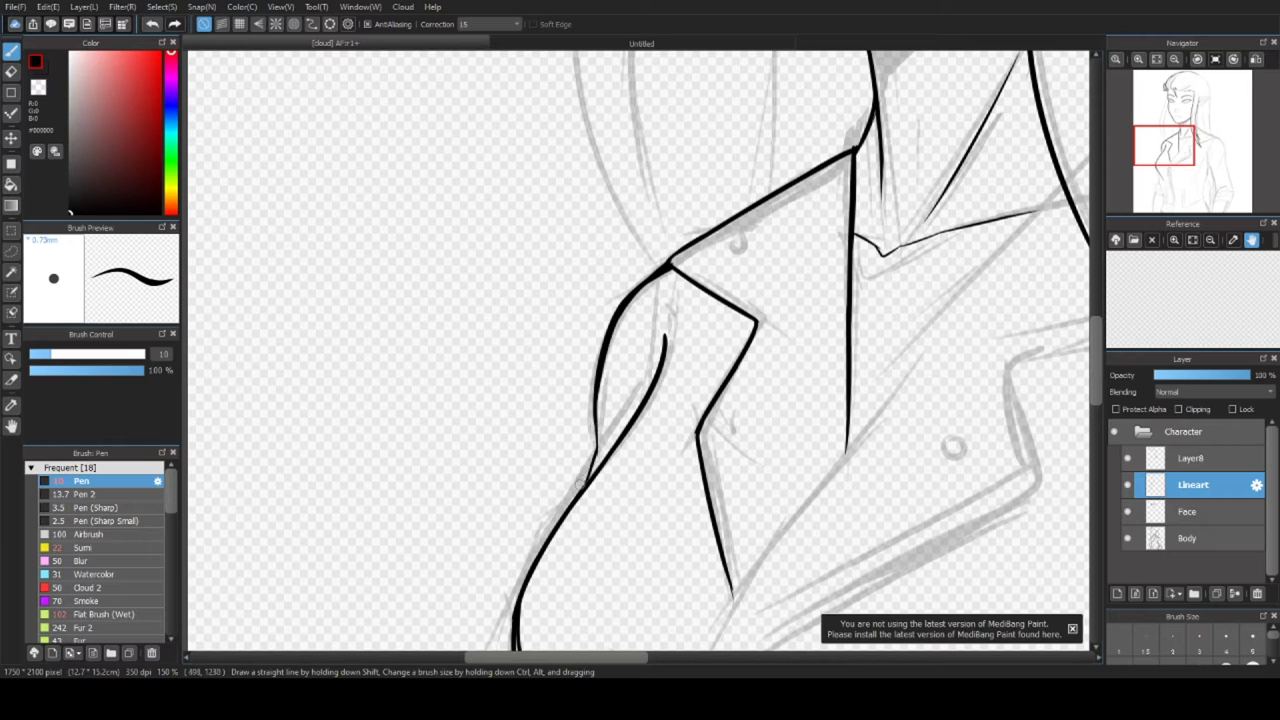
pyautogui.moveTo(659, 318); pyautogui.dragTo(642, 418)
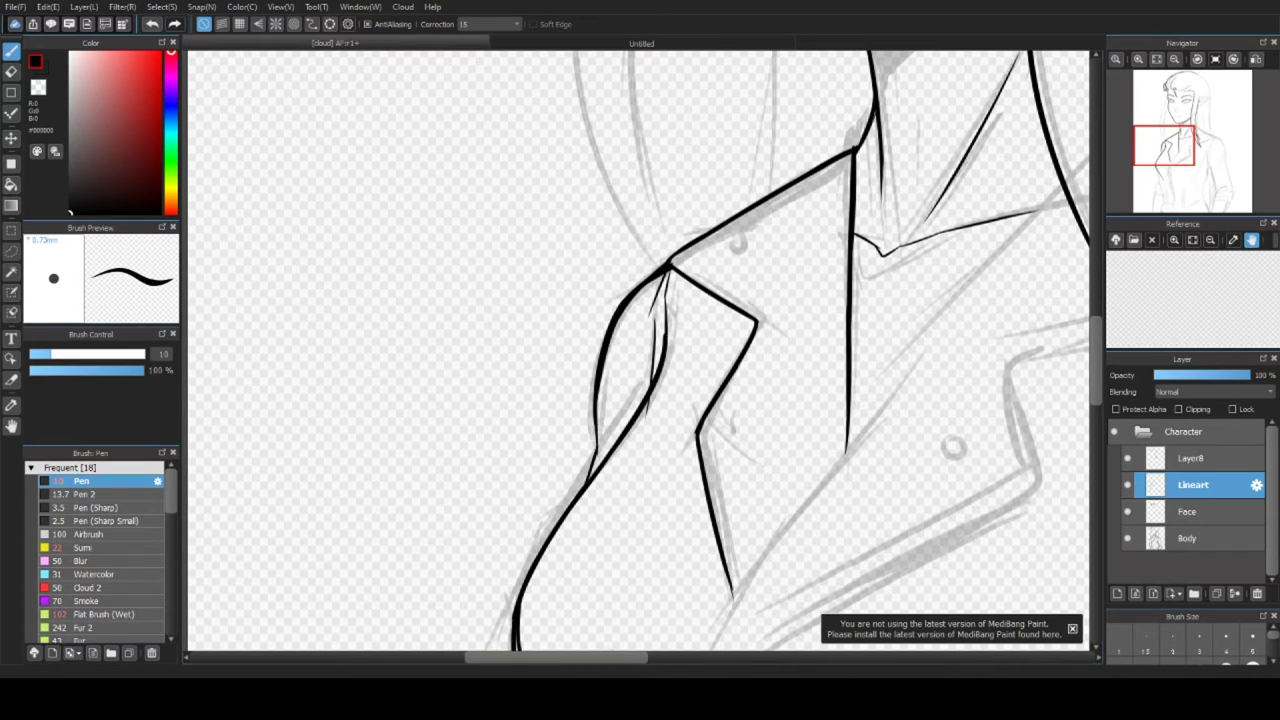
# - Clear the stray strokes below the chest contour with the transparent colour
pyautogui.hotkey('ctrl', '-')
pyautogui.hotkey('ctrl', '-')
pyautogui.hotkey('ctrl', '+')
pyautogui.hotkey('ctrl', '+')
pyautogui.press('x')
pyautogui.moveTo(478, 468)
pyautogui.mouseDown()
pyautogui.moveTo(534, 558)
pyautogui.moveTo(438, 372)
pyautogui.mouseUp()
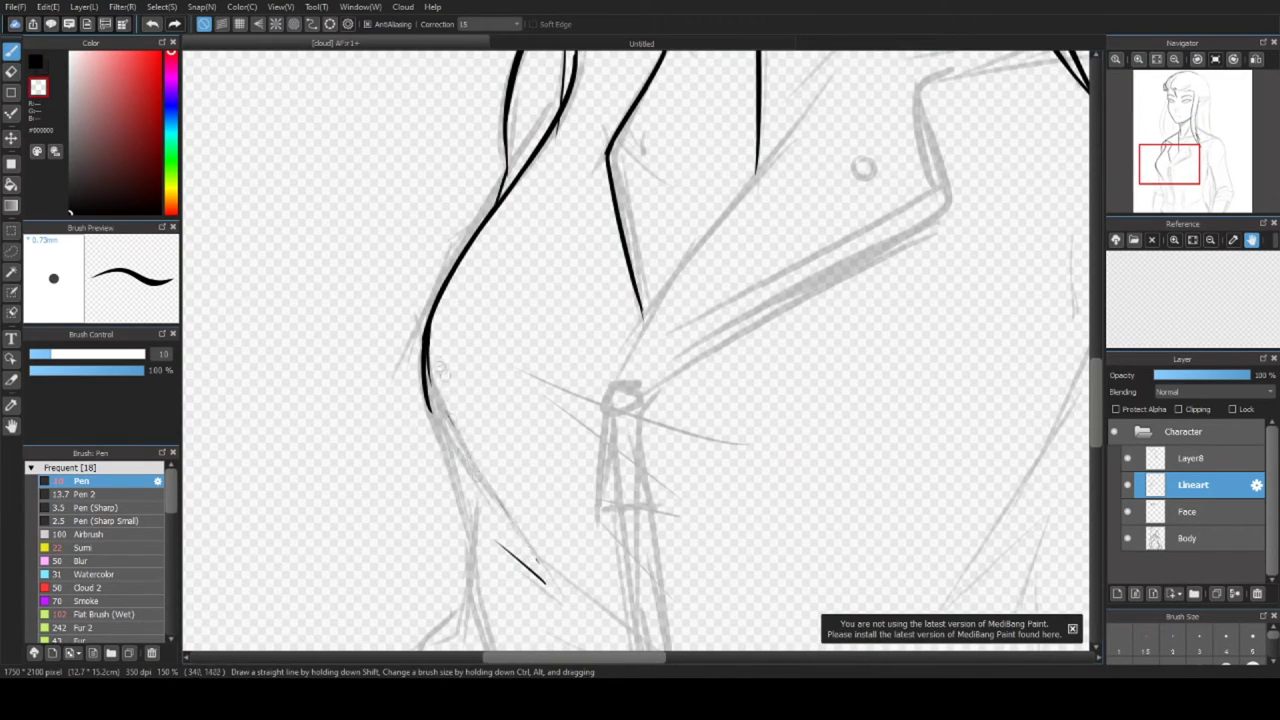
pyautogui.moveTo(510, 542)
pyautogui.mouseDown()
pyautogui.moveTo(496, 555)
pyautogui.moveTo(548, 383)
pyautogui.mouseUp()
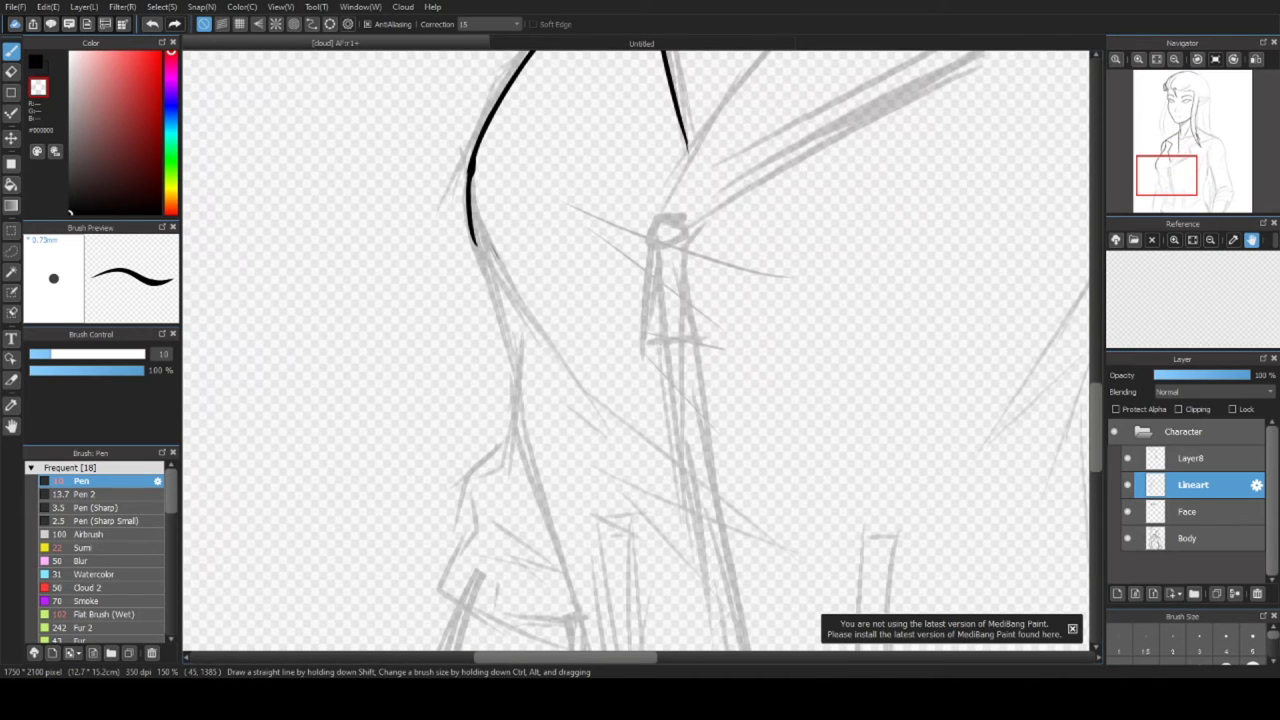
# - Ink the lower chest curve in black and add the diagonal cloth folds beneath it
pyautogui.press('x')
pyautogui.moveTo(470, 210); pyautogui.dragTo(487, 280)
pyautogui.moveTo(468, 208); pyautogui.dragTo(598, 420)
pyautogui.moveTo(545, 378); pyautogui.dragTo(598, 420)
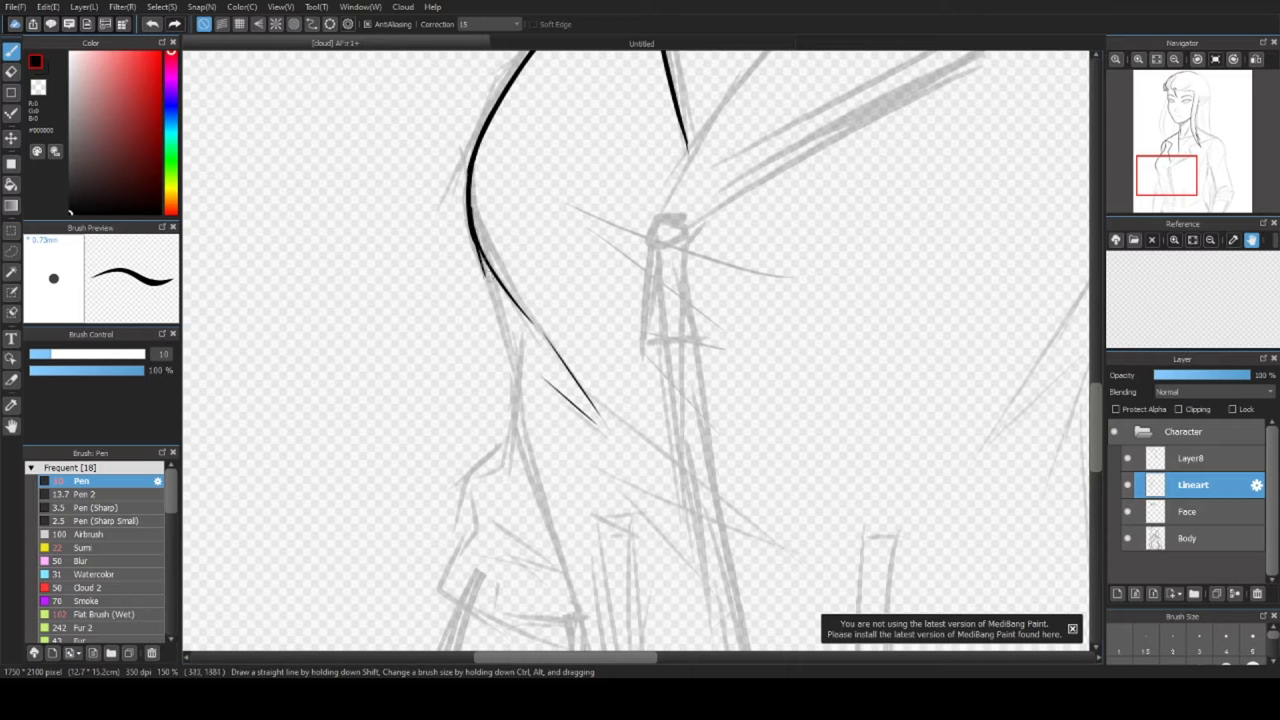
# - Ink the jacket's side contour from under the chest down past the waist to its lower hem
pyautogui.moveTo(490, 296); pyautogui.dragTo(515, 406)
pyautogui.hotkey('ctrl', 'z')
pyautogui.moveTo(486, 262)
pyautogui.mouseDown()
pyautogui.moveTo(515, 436)
pyautogui.moveTo(438, 218)
pyautogui.moveTo(503, 410)
pyautogui.mouseUp()
pyautogui.moveTo(505, 487)
pyautogui.mouseDown()
pyautogui.moveTo(486, 543)
pyautogui.moveTo(611, 318)
pyautogui.mouseUp()
pyautogui.moveTo(611, 318); pyautogui.dragTo(582, 425)
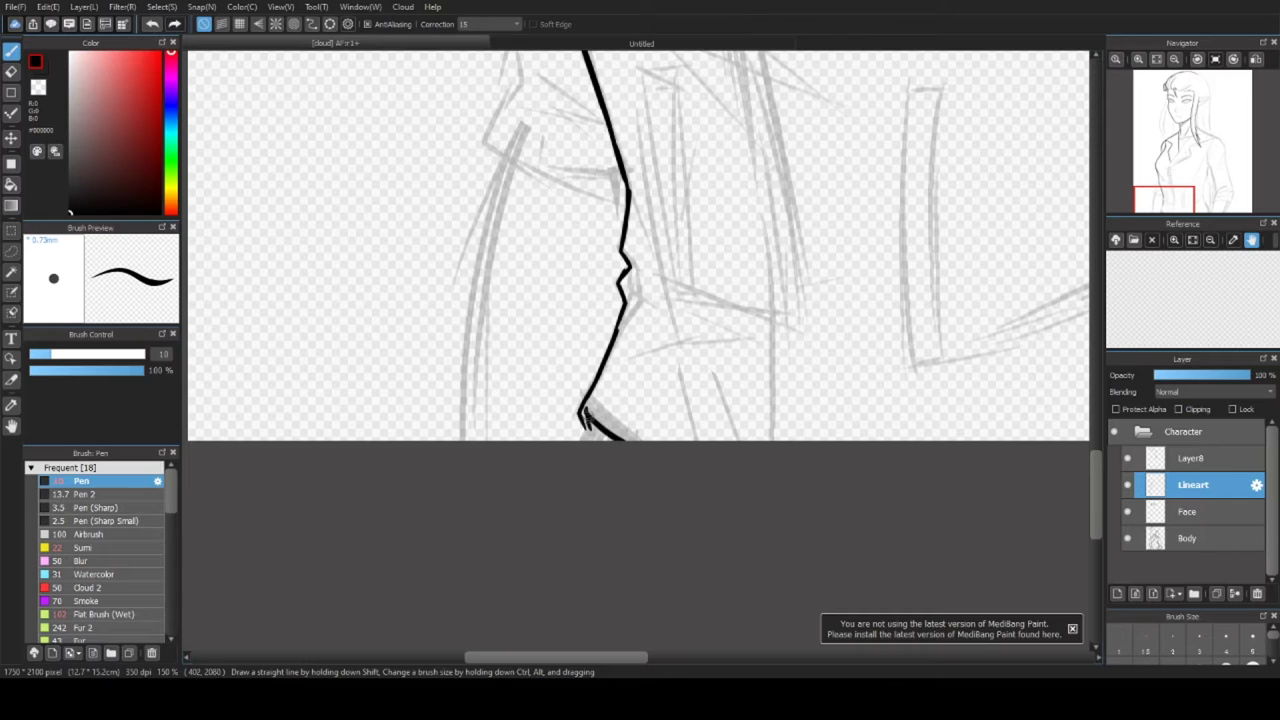
# - Ink the jacket's diagonal neckline edge from the hair strand down past the lapel's lower point
pyautogui.scroll(-3, 640, 300)
pyautogui.moveTo(424, 512); pyautogui.dragTo(654, 170)
pyautogui.moveTo(640, 300); pyautogui.dragTo(690, 390)
pyautogui.hotkey('ctrl', 'z')
pyautogui.moveTo(530, 548)
pyautogui.mouseDown()
pyautogui.moveTo(778, 216)
pyautogui.moveTo(726, 288)
pyautogui.mouseUp()
pyautogui.hotkey('ctrl', 'z')
pyautogui.hotkey('ctrl', 'z')
# - Fade the Body sketch layer and return to drawing on the Lineart layer
pyautogui.click(1187, 538)
pyautogui.click(1193, 484)
pyautogui.press('x')
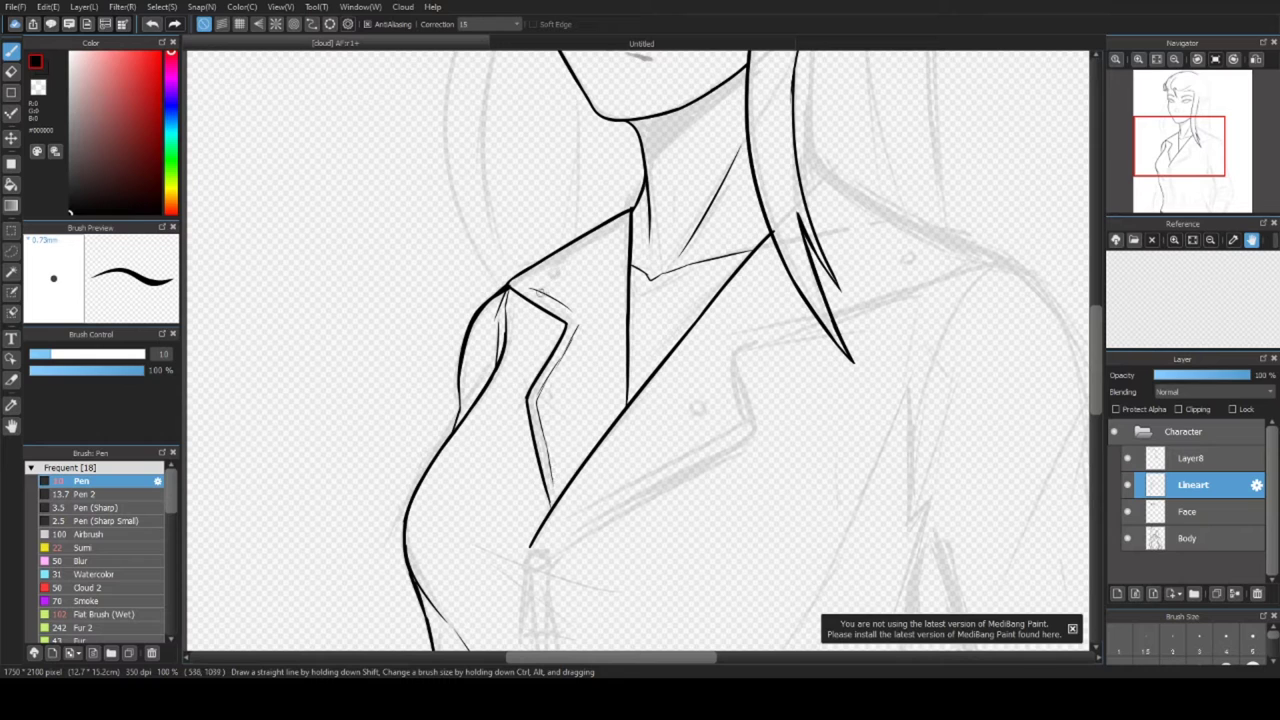
# - Add a new layer and ink the long hair falling on the far side of the face
pyautogui.scroll(-5, 640, 350)
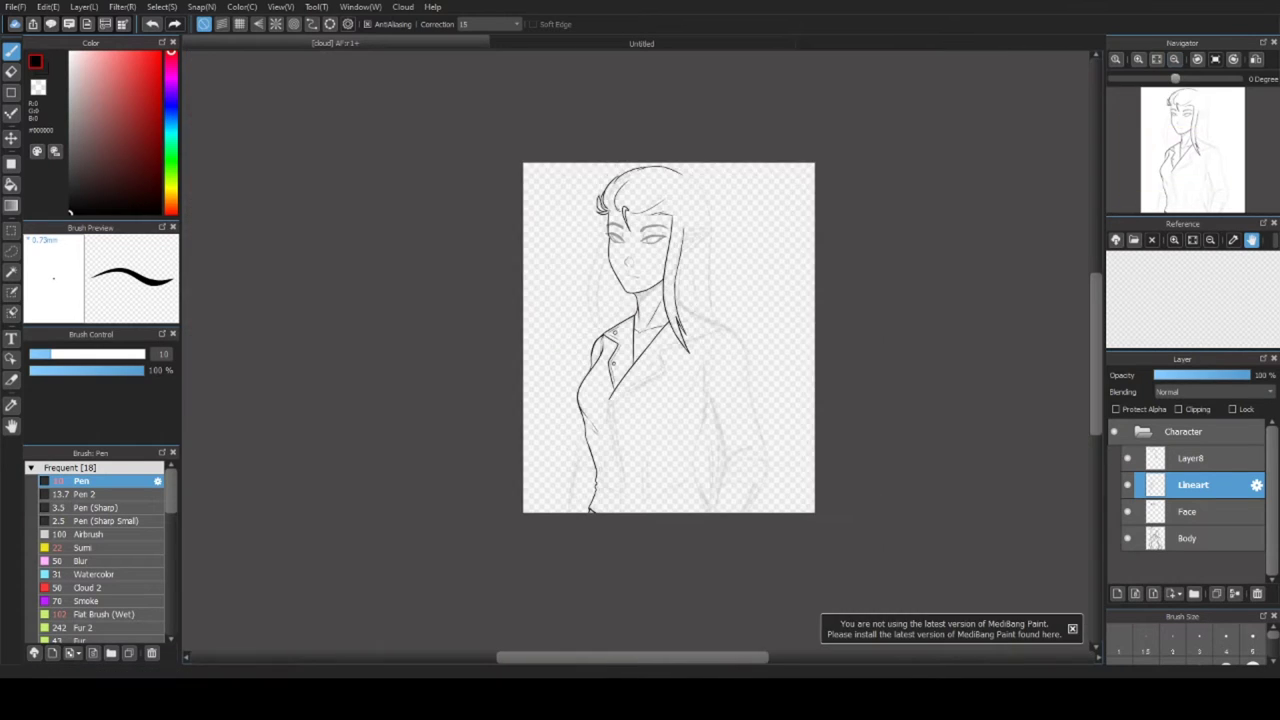
pyautogui.scroll(5, 700, 300)
pyautogui.hotkey('ctrl', 'z')
pyautogui.hotkey('ctrl', 'shift', 'n')
pyautogui.moveTo(638, 130)
pyautogui.mouseDown()
pyautogui.moveTo(598, 648)
pyautogui.moveTo(670, 252)
pyautogui.mouseUp()
pyautogui.hotkey('ctrl', 'z')
pyautogui.hotkey('ctrl', 'z')
pyautogui.moveTo(590, 624); pyautogui.dragTo(652, 288)
# - Erase the overlapping part of the new lines and merge the new layer into the one below
pyautogui.press('e')
pyautogui.moveTo(596, 646); pyautogui.dragTo(655, 378)
pyautogui.press('p')
pyautogui.hotkey('ctrl', 'e')
pyautogui.scroll(-6, 652, 281)
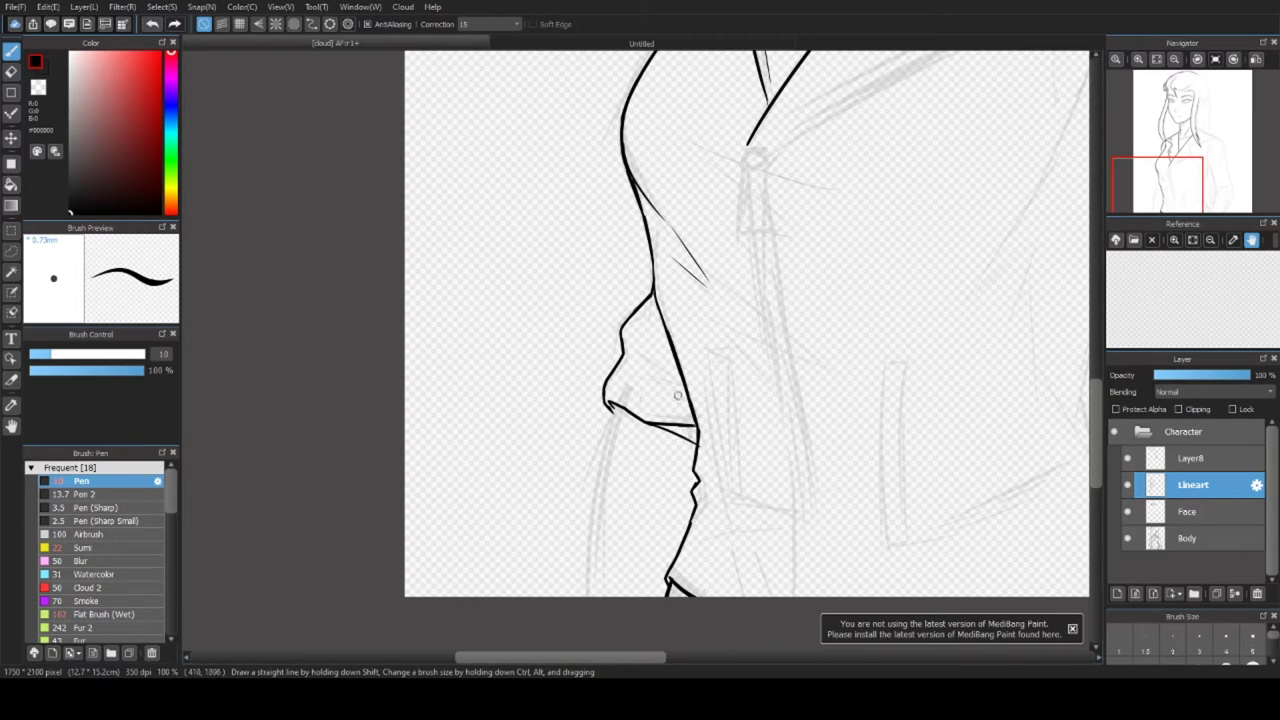
# - Ink the fold lines inside the far rolled sleeve and start the outer forearm edge below its cuff
pyautogui.hotkey('ctrl', 'z')
pyautogui.moveTo(630, 374); pyautogui.dragTo(681, 385)
pyautogui.hotkey('ctrl', 'z')
pyautogui.moveTo(617, 415); pyautogui.dragTo(593, 598)
pyautogui.moveTo(605, 466); pyautogui.dragTo(485, 324)
pyautogui.hotkey('ctrl', 'z')
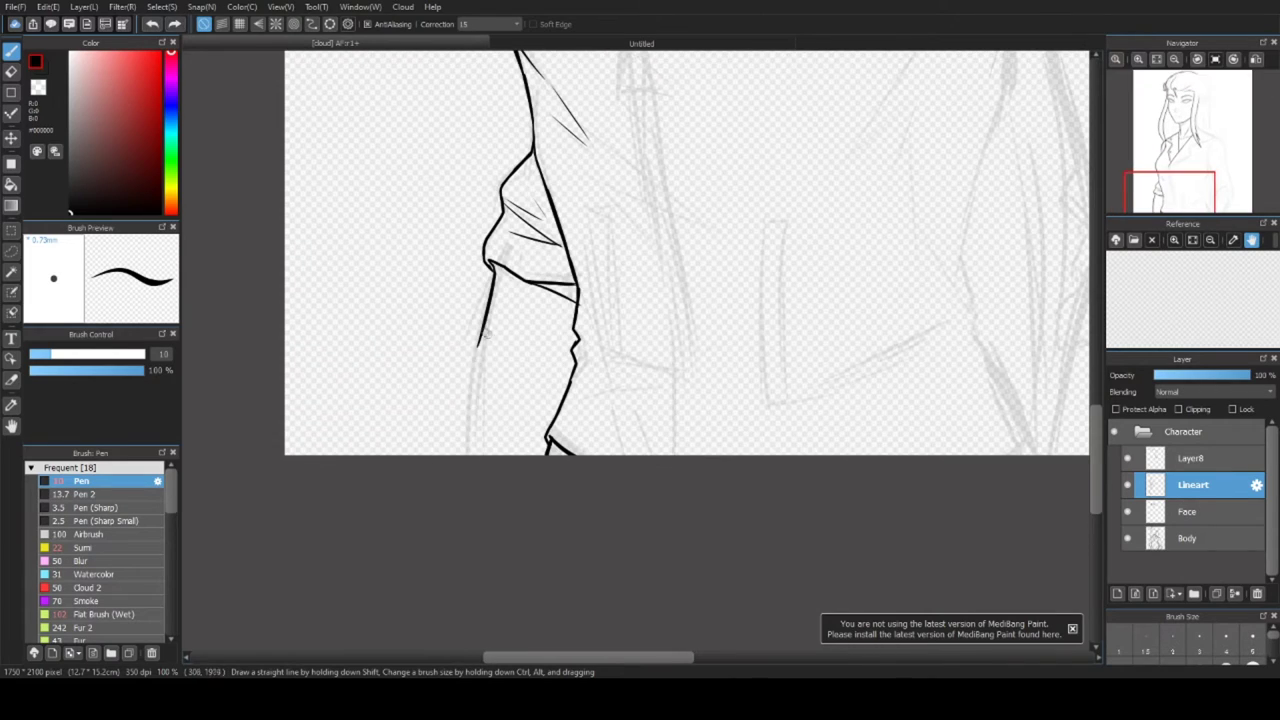
# - Mirror the canvas view and ink the outline of the near-side collar flap on a new layer
pyautogui.scroll(5, 716, 185)
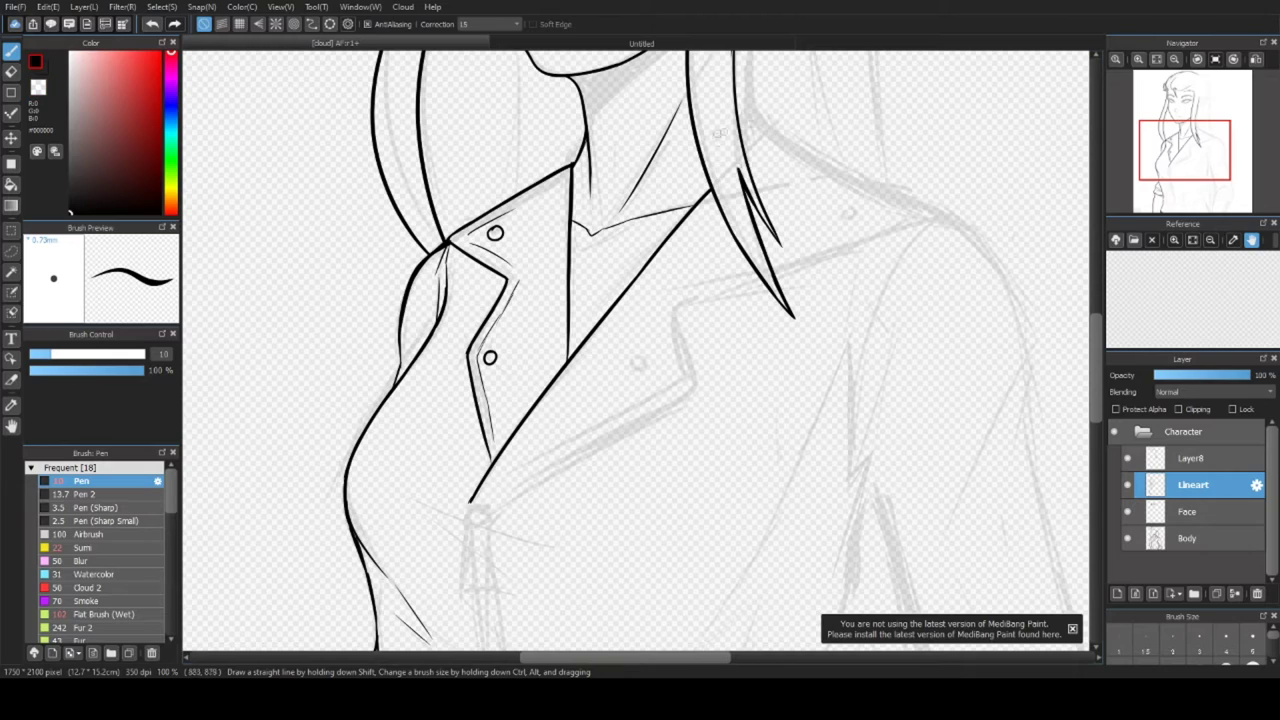
pyautogui.scroll(5, 676, 260)
pyautogui.moveTo(648, 292); pyautogui.dragTo(648, 438)
pyautogui.click(1116, 59)
pyautogui.click(1116, 59)
pyautogui.click(1138, 59)
pyautogui.scroll(2, 709, 276)
pyautogui.moveTo(706, 278)
pyautogui.mouseDown()
pyautogui.moveTo(516, 360)
pyautogui.moveTo(686, 412)
pyautogui.mouseUp()
pyautogui.hotkey('ctrl', 'z')
pyautogui.moveTo(686, 412)
pyautogui.mouseDown()
pyautogui.moveTo(633, 399)
pyautogui.moveTo(744, 442)
pyautogui.mouseUp()
pyautogui.hotkey('ctrl', 'shift', 'n')
pyautogui.hotkey('ctrl', 'z')
# - Ink the near lapel's edge from the collar notch down to the lower end of the neckline
pyautogui.scroll(-3, 640, 350)
pyautogui.moveTo(710, 266); pyautogui.dragTo(692, 342)
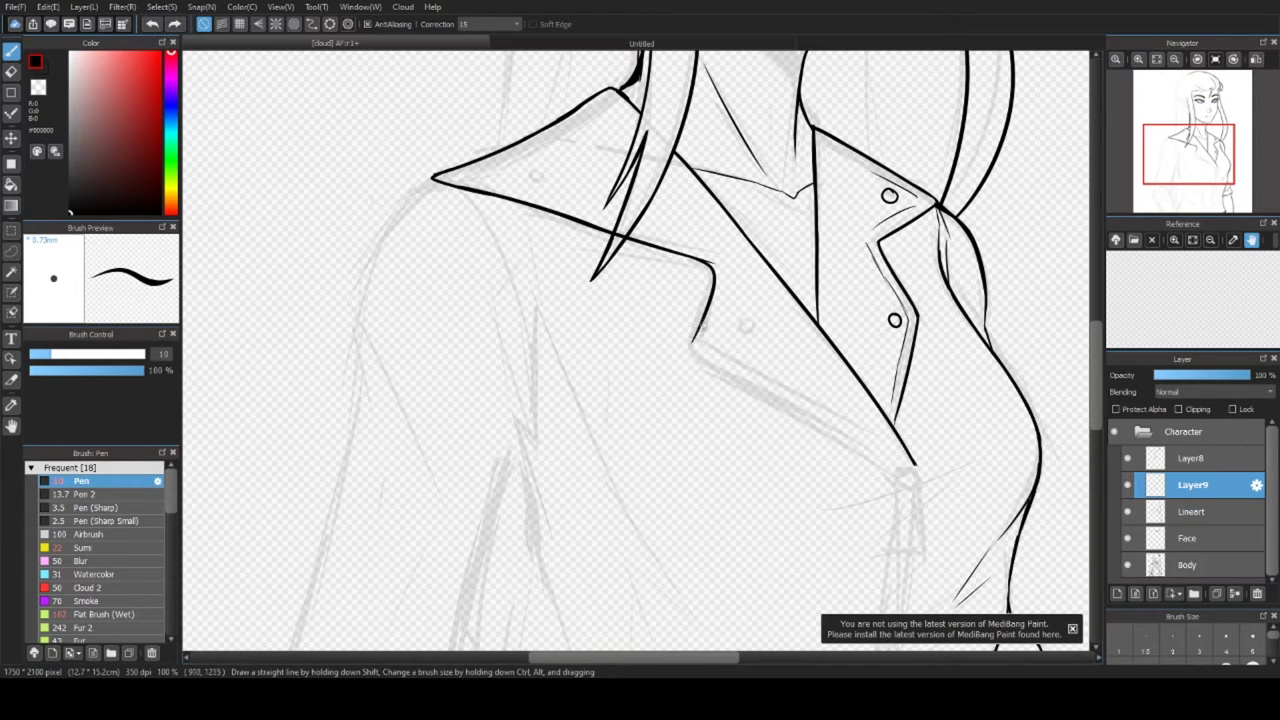
pyautogui.moveTo(692, 342)
pyautogui.mouseDown()
pyautogui.moveTo(770, 400)
pyautogui.moveTo(912, 466)
pyautogui.mouseUp()
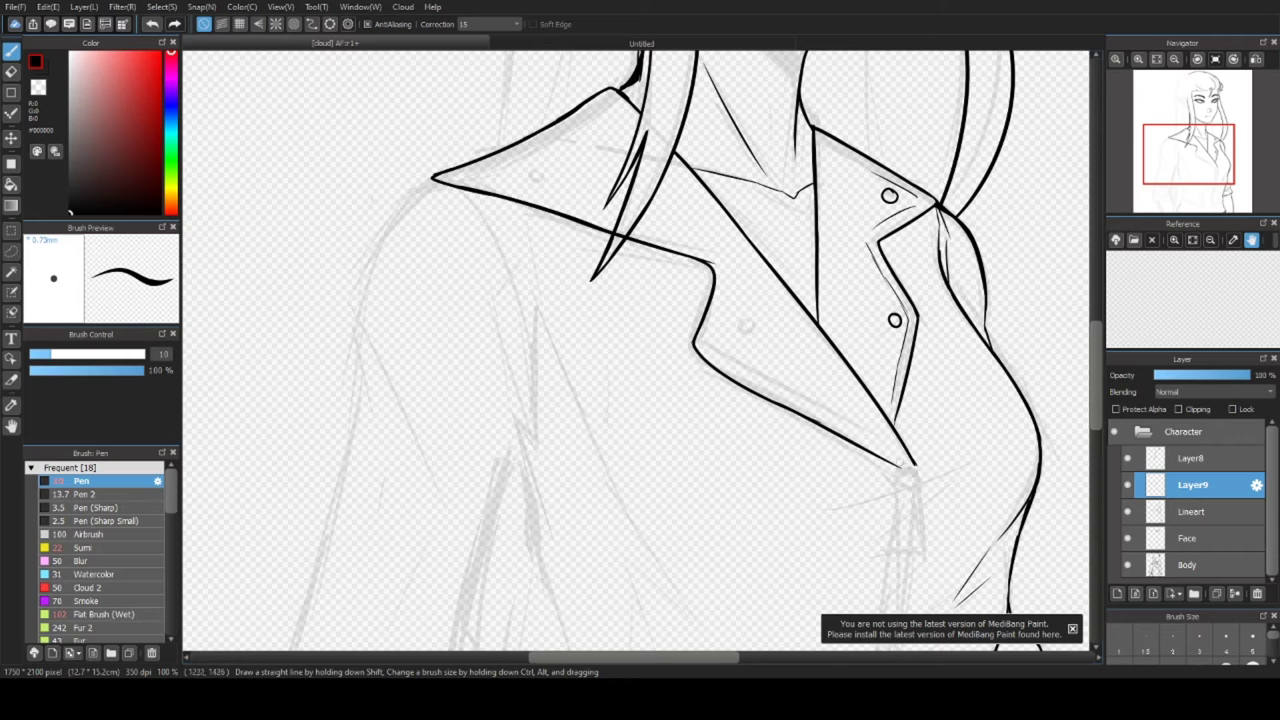
# - Ink the small square zipper head and the trapezoidal pull tab with its inner outline at the lapels' meeting point
pyautogui.scroll(2, 908, 466)
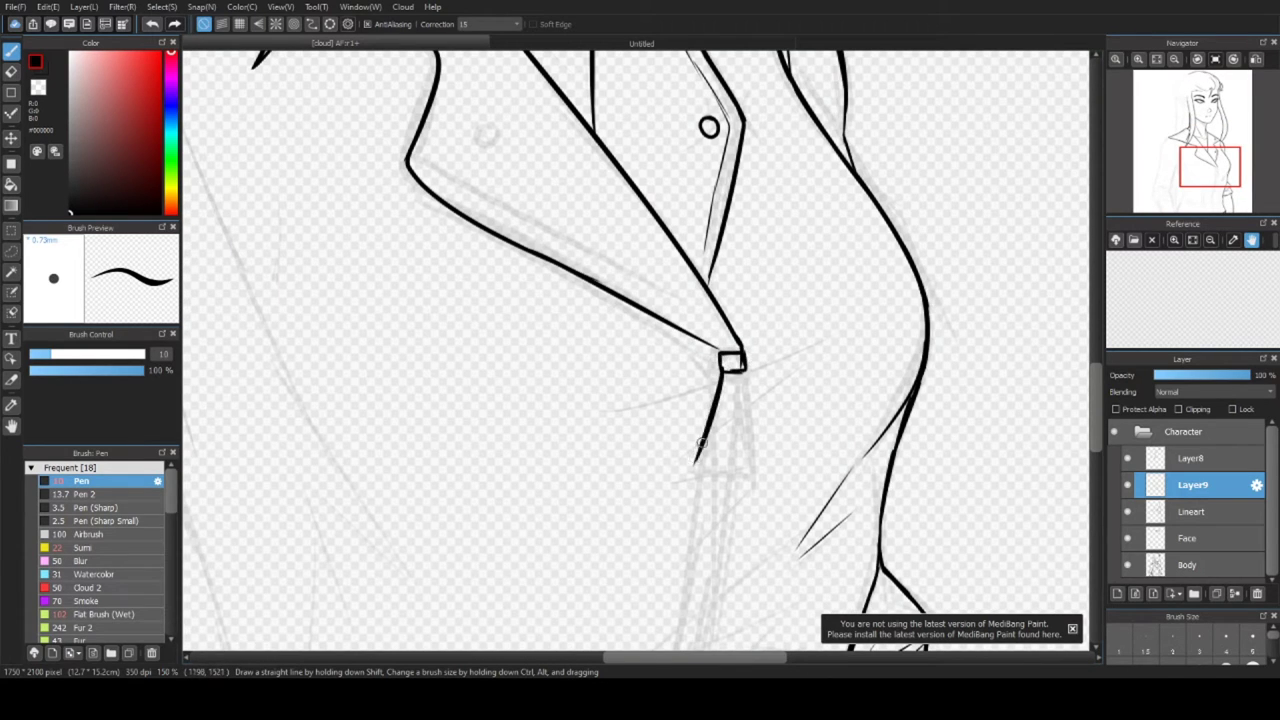
pyautogui.moveTo(762, 462); pyautogui.dragTo(742, 368)
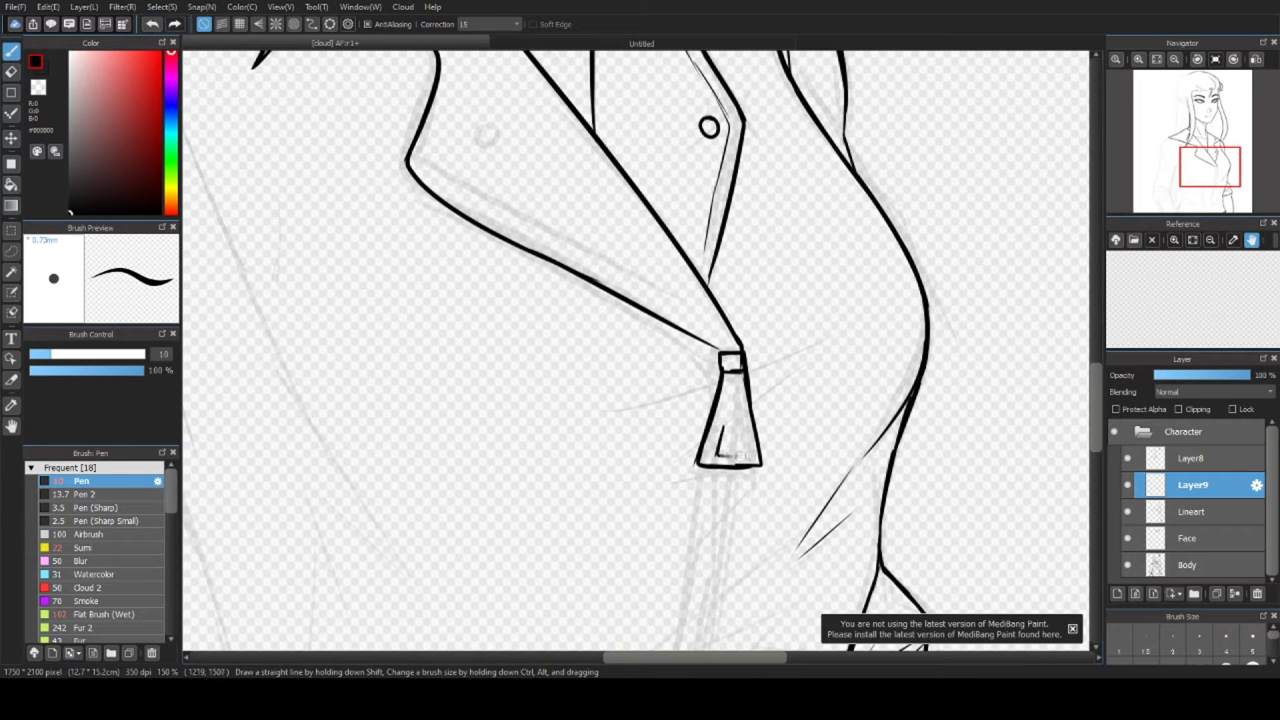
pyautogui.scroll(-1, 689, 331)
pyautogui.scroll(1, 990, 385)
# - Erase the collar lines overlapping the hair strand with the transparent colour and merge the new layer into Lineart
pyautogui.moveTo(390, 292)
pyautogui.mouseDown()
pyautogui.moveTo(575, 345)
pyautogui.moveTo(766, 507)
pyautogui.moveTo(651, 310)
pyautogui.moveTo(895, 450)
pyautogui.mouseUp()
pyautogui.press('x')
pyautogui.hotkey('ctrl', 'e')
# - Ink the inner seam lines of the near collar and lapel and add one round button to each
pyautogui.scroll(3, 358, 309)
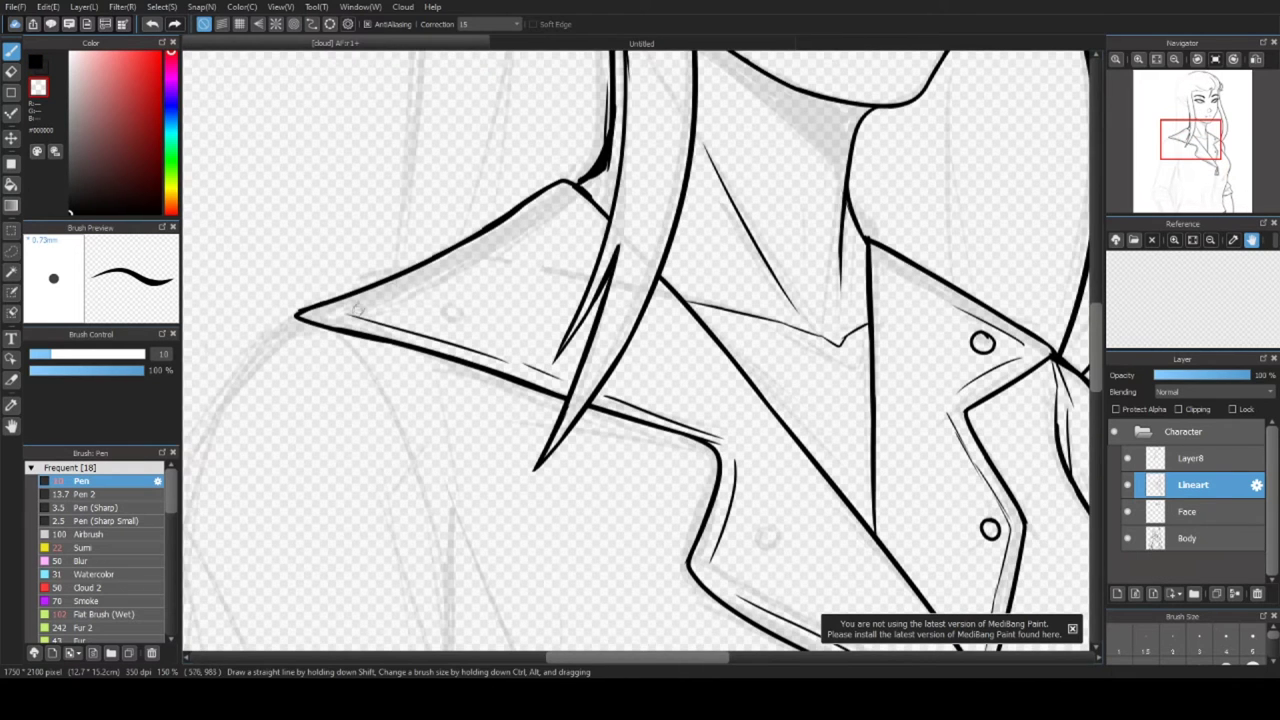
pyautogui.moveTo(451, 311); pyautogui.dragTo(405, 302)
pyautogui.moveTo(745, 541); pyautogui.dragTo(744, 543)
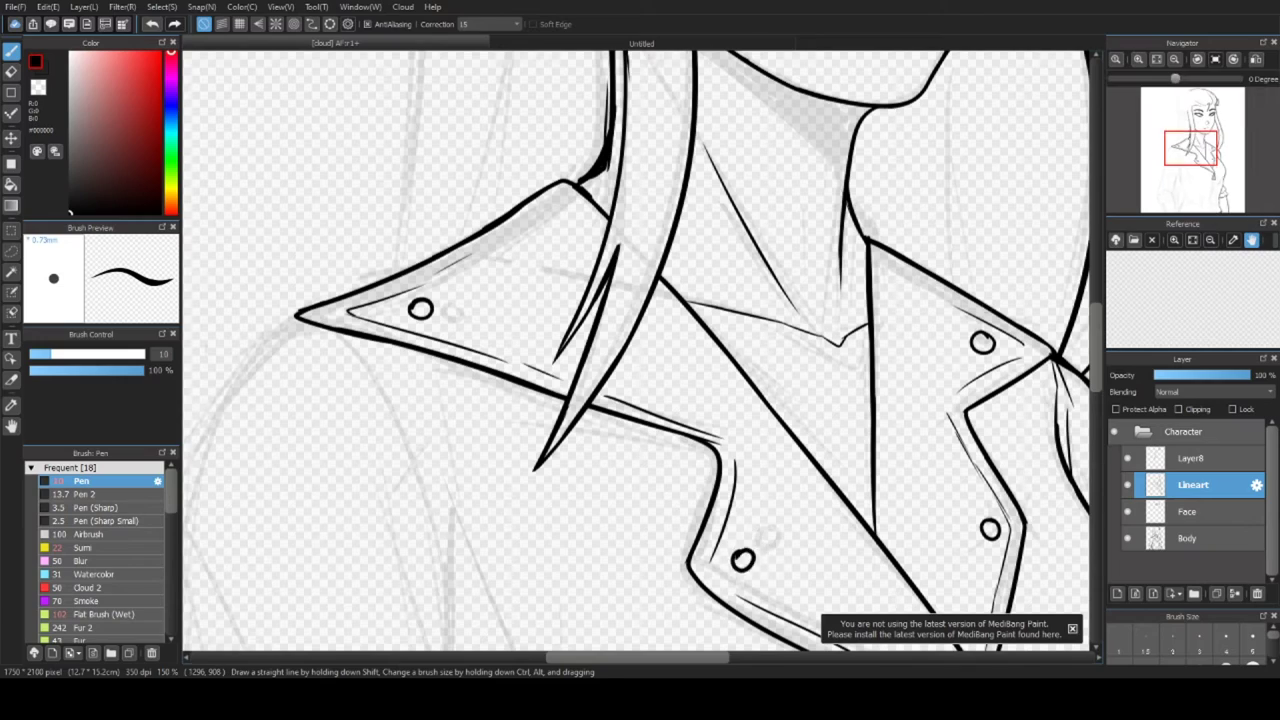
# - Ink the near shoulder's contour from the collar point down to the upper sleeve
pyautogui.click(1202, 187)
pyautogui.scroll(-3, 590, 165)
pyautogui.scroll(6, 590, 165)
pyautogui.moveTo(605, 158)
pyautogui.mouseDown()
pyautogui.moveTo(560, 180)
pyautogui.moveTo(510, 262)
pyautogui.moveTo(470, 380)
pyautogui.mouseUp()
pyautogui.scroll(-5, 470, 380)
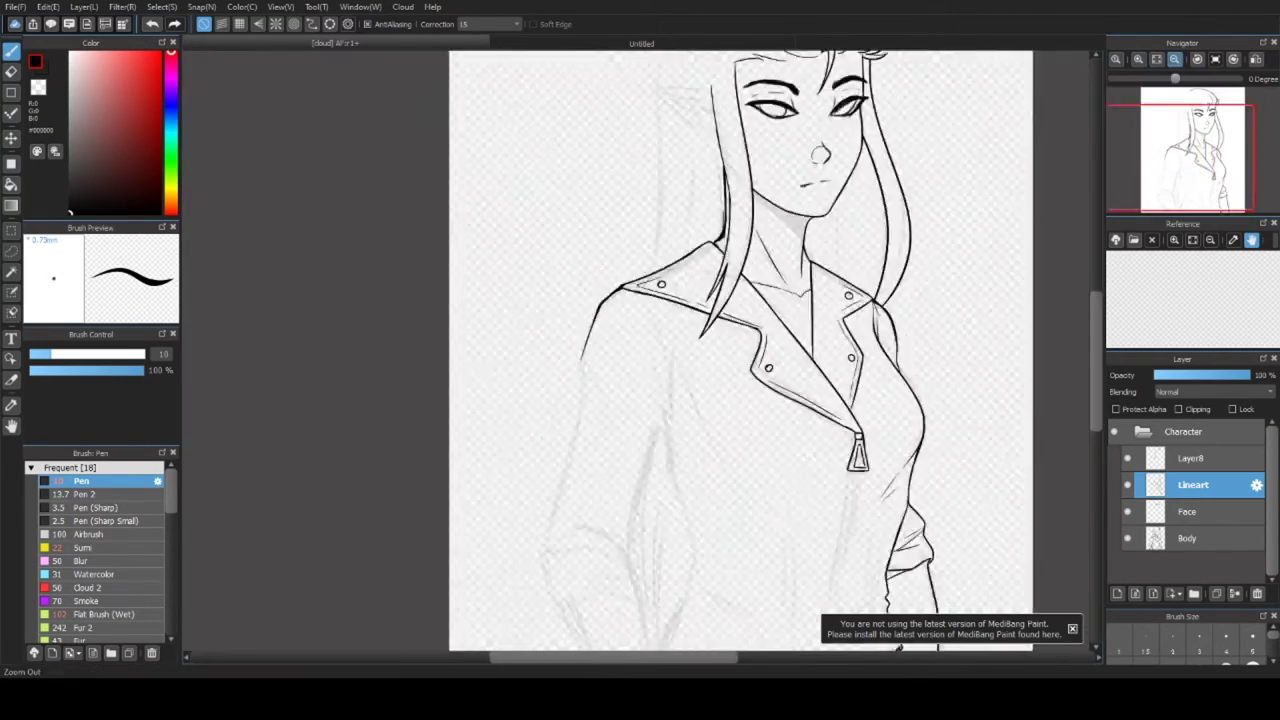
# - Restore the unmirrored canvas view and ink the near armhole seam below the collar point
pyautogui.hscroll(3, 424, 287)
pyautogui.scroll(5, 424, 287)
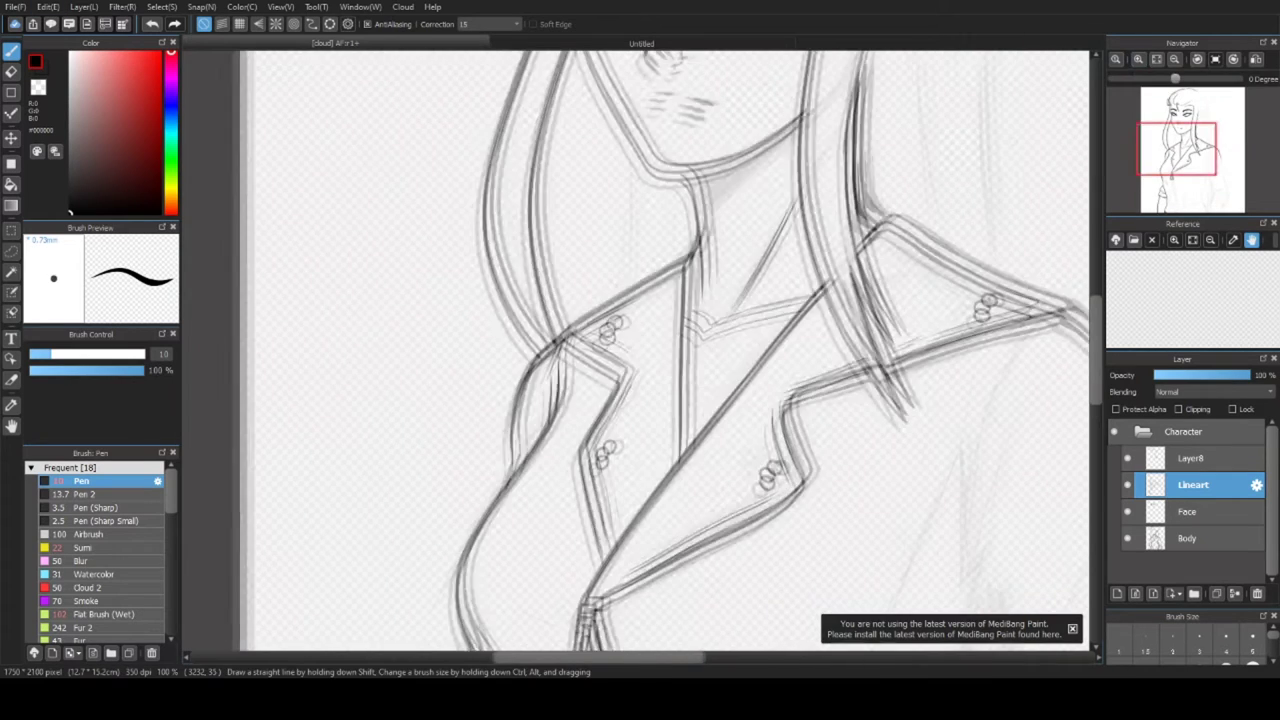
pyautogui.moveTo(621, 150); pyautogui.dragTo(614, 310)
pyautogui.moveTo(657, 189); pyautogui.dragTo(658, 286)
pyautogui.hotkey('ctrl', 'z')
pyautogui.scroll(-3, 675, 233)
pyautogui.scroll(2, 670, 228)
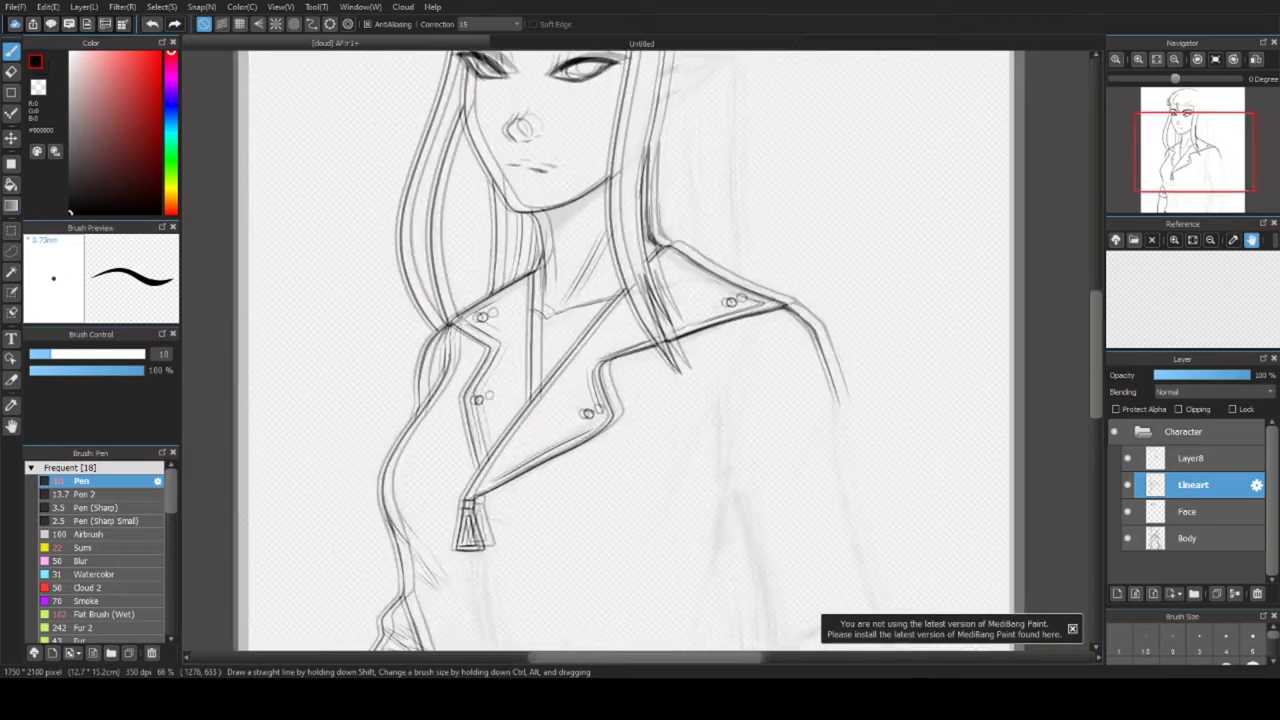
pyautogui.moveTo(625, 270); pyautogui.dragTo(622, 372)
pyautogui.hotkey('ctrl', 'z')
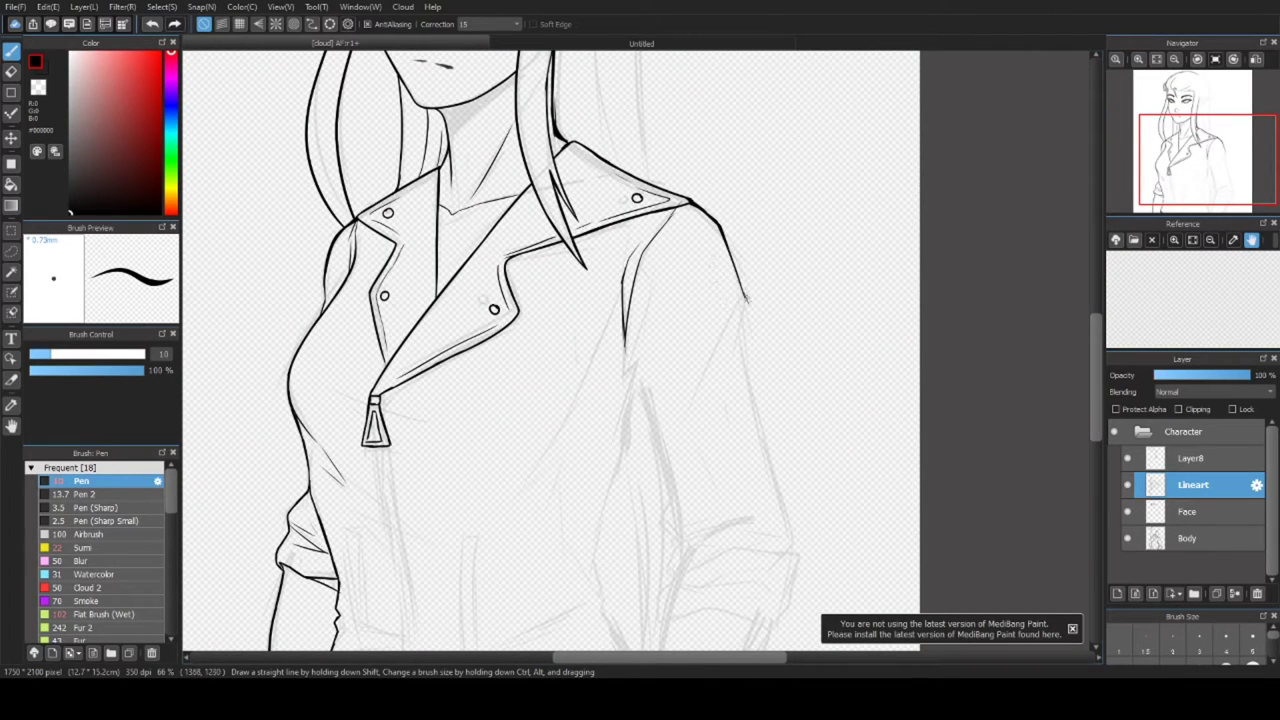
# - Ink the near sleeve's outer edge from the shoulder down to the cuff, with a diagonal crease on the upper arm
pyautogui.moveTo(697, 391); pyautogui.dragTo(742, 300)
pyautogui.moveTo(742, 308); pyautogui.dragTo(762, 434)
pyautogui.hotkey('ctrl', 'z')
pyautogui.hotkey('ctrl', 'z')
pyautogui.moveTo(744, 334); pyautogui.dragTo(778, 460)
pyautogui.hotkey('ctrl', 'z')
pyautogui.moveTo(757, 410); pyautogui.dragTo(790, 534)
# - Ink the near rolled cuff with its folds, draw both forearm edges, and fill the small shadows under the cuff
pyautogui.moveTo(790, 534); pyautogui.dragTo(889, 394)
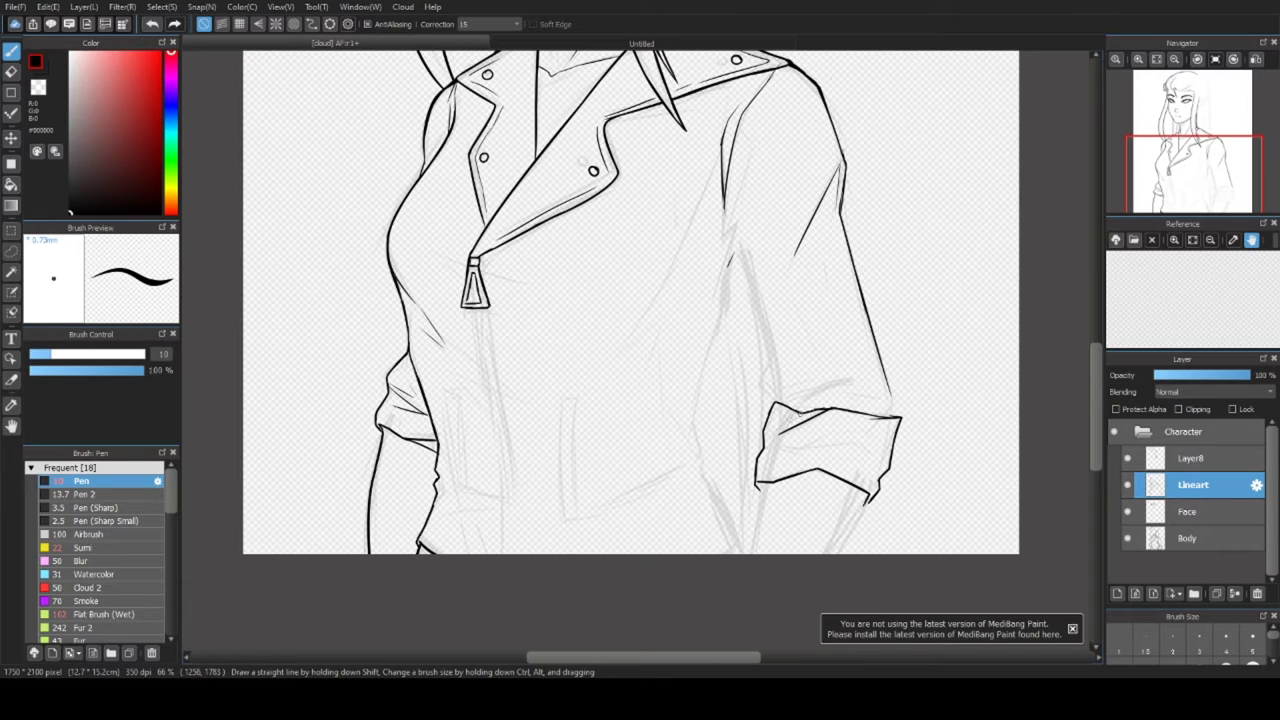
pyautogui.scroll(-2, 875, 470)
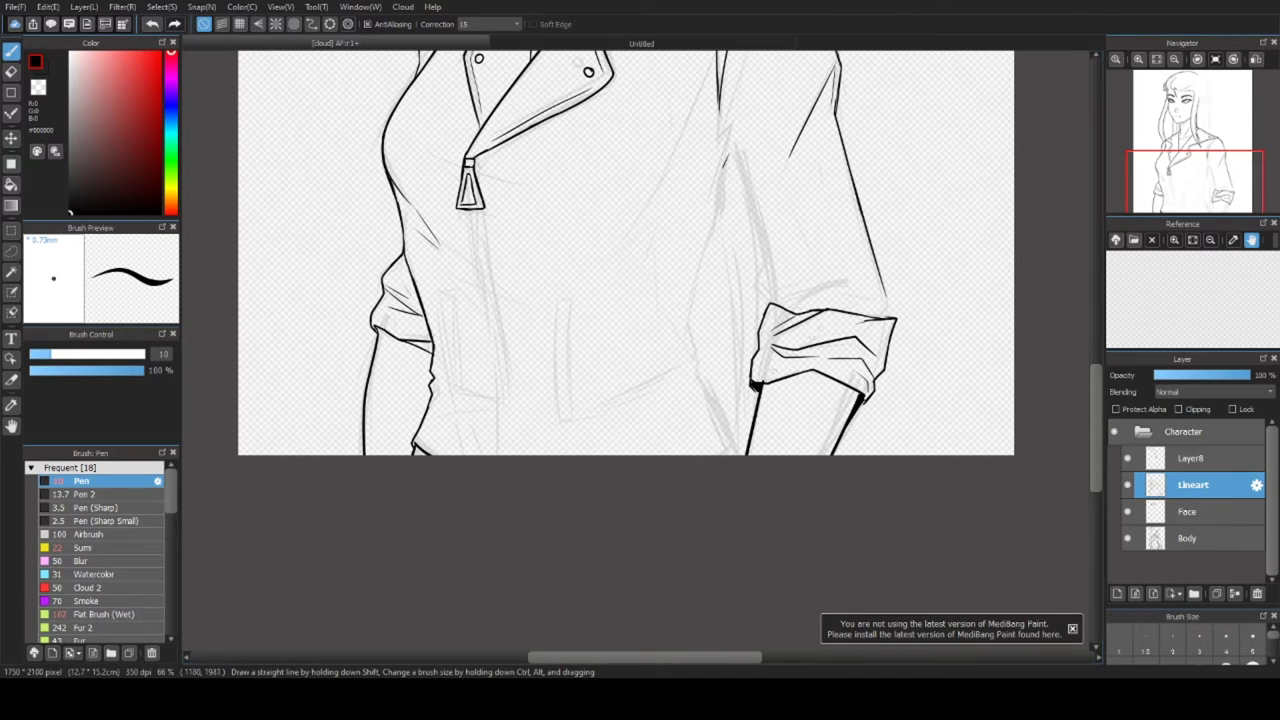
pyautogui.scroll(4, 757, 388)
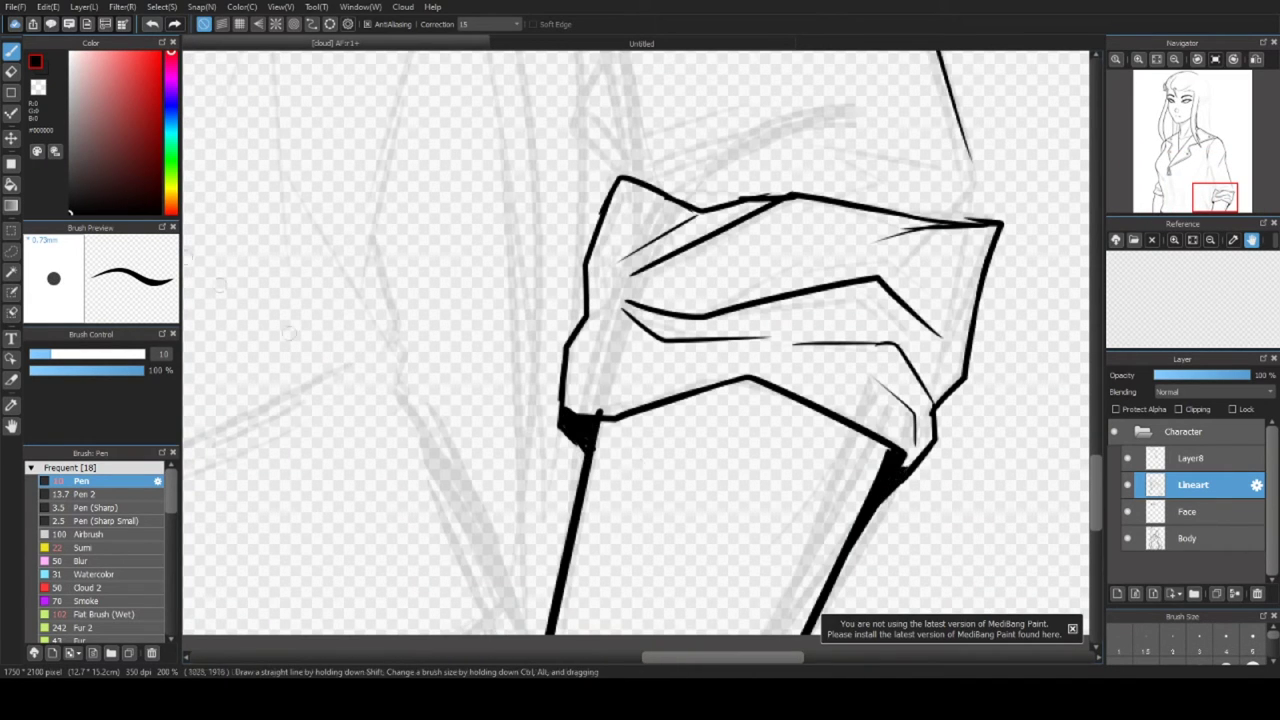
# - Rework the lower part of the near sleeve's outer edge and ink creases just above the cuff
pyautogui.scroll(-2, 596, 410)
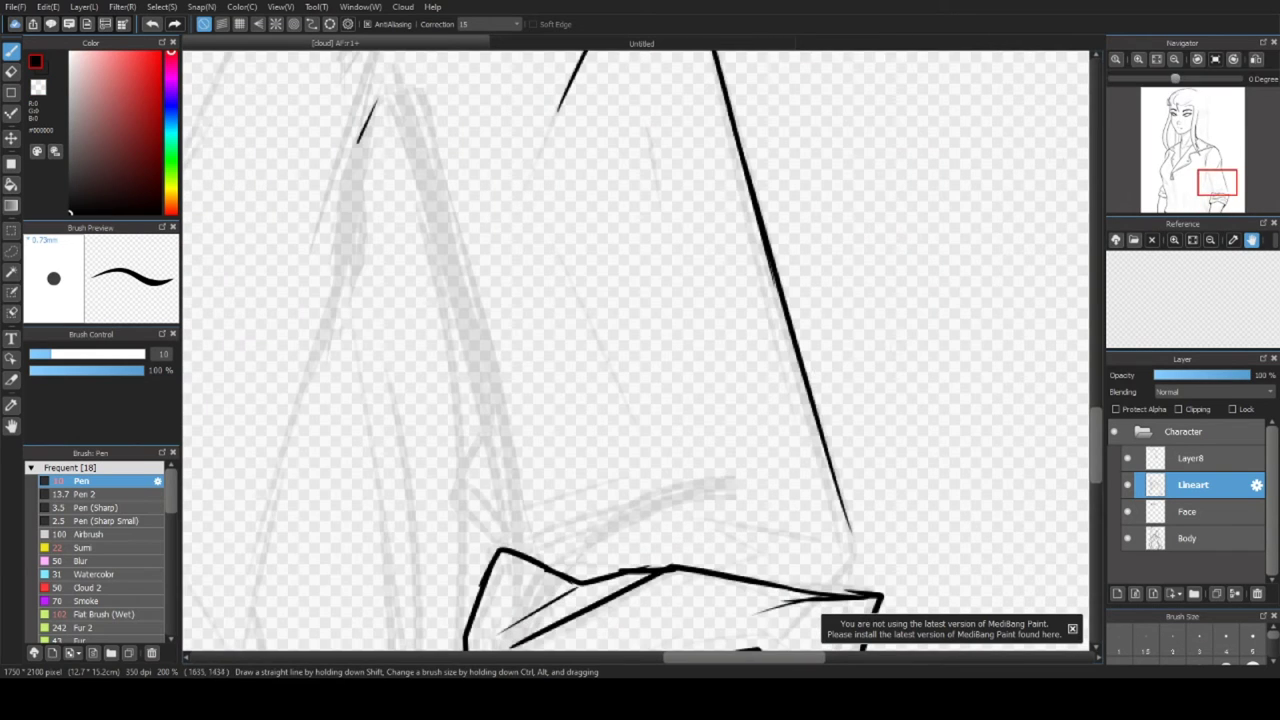
pyautogui.moveTo(731, 285); pyautogui.dragTo(778, 426)
pyautogui.press('x')
pyautogui.moveTo(745, 334); pyautogui.dragTo(763, 372)
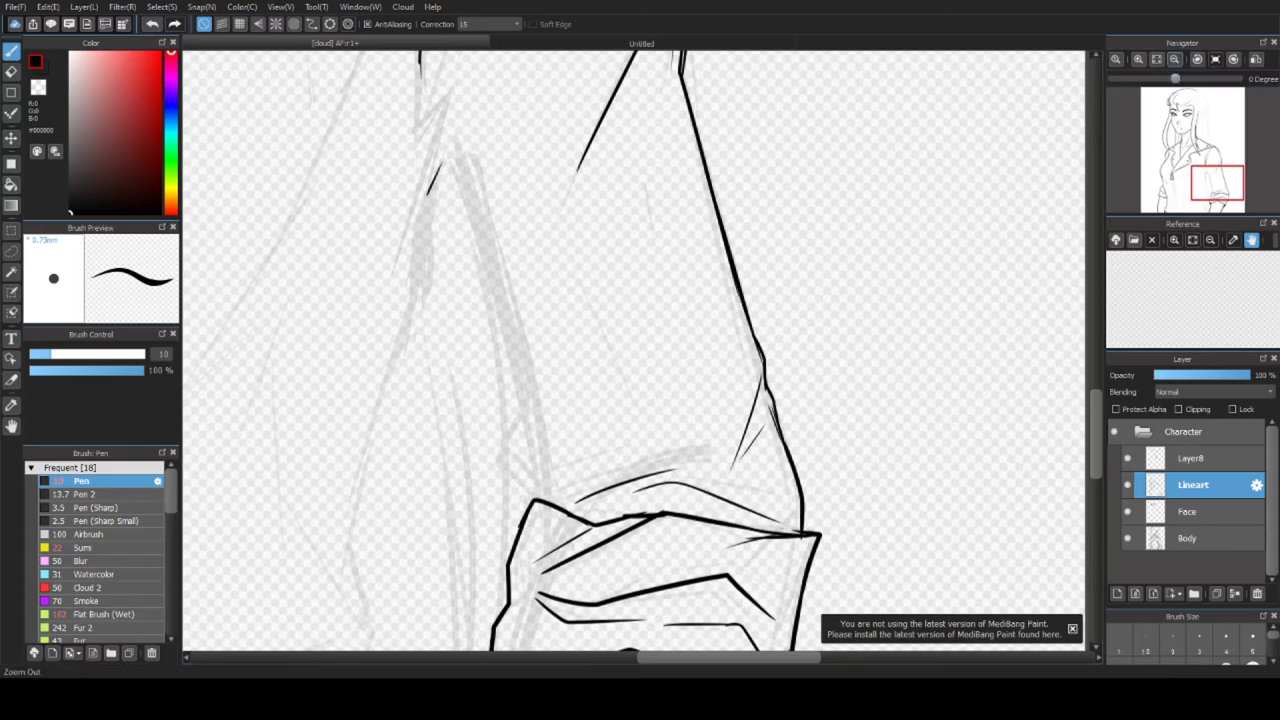
# - Ink the near sleeve's underarm fold and its inner edge running down toward the cuff
pyautogui.moveTo(1221, 179); pyautogui.dragTo(1209, 157)
pyautogui.moveTo(598, 346); pyautogui.dragTo(608, 524)
pyautogui.scroll(-2, 640, 350)
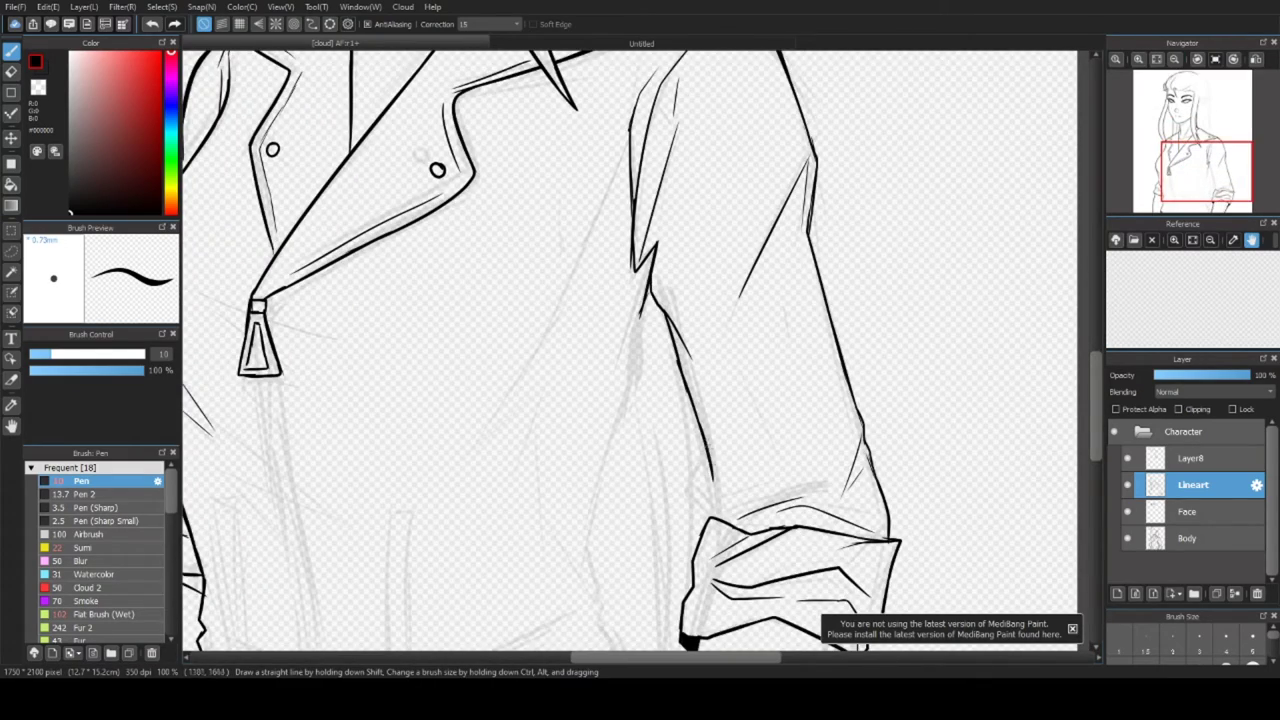
# - Ink the jacket's near side contour from the armpit past the waist down to the hem
pyautogui.scroll(-4, 640, 350)
pyautogui.scroll(5, 640, 350)
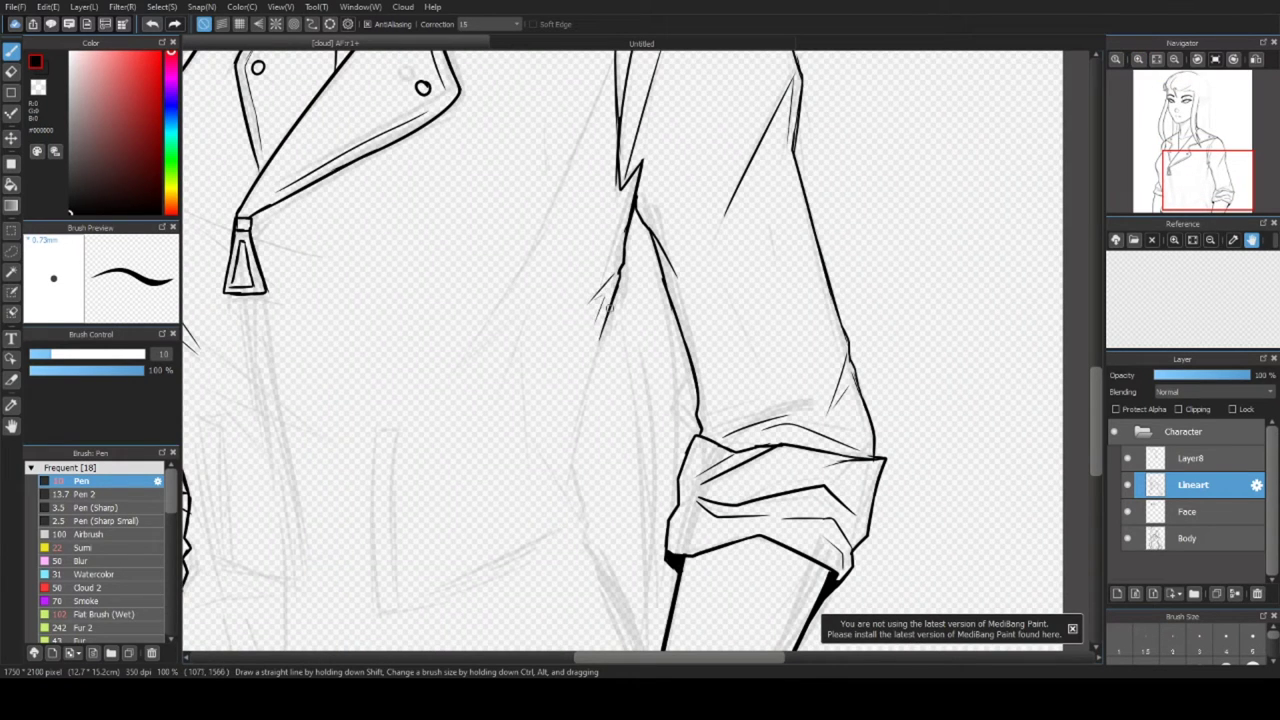
pyautogui.hotkey('ctrl', 'z')
pyautogui.moveTo(606, 318); pyautogui.dragTo(572, 472)
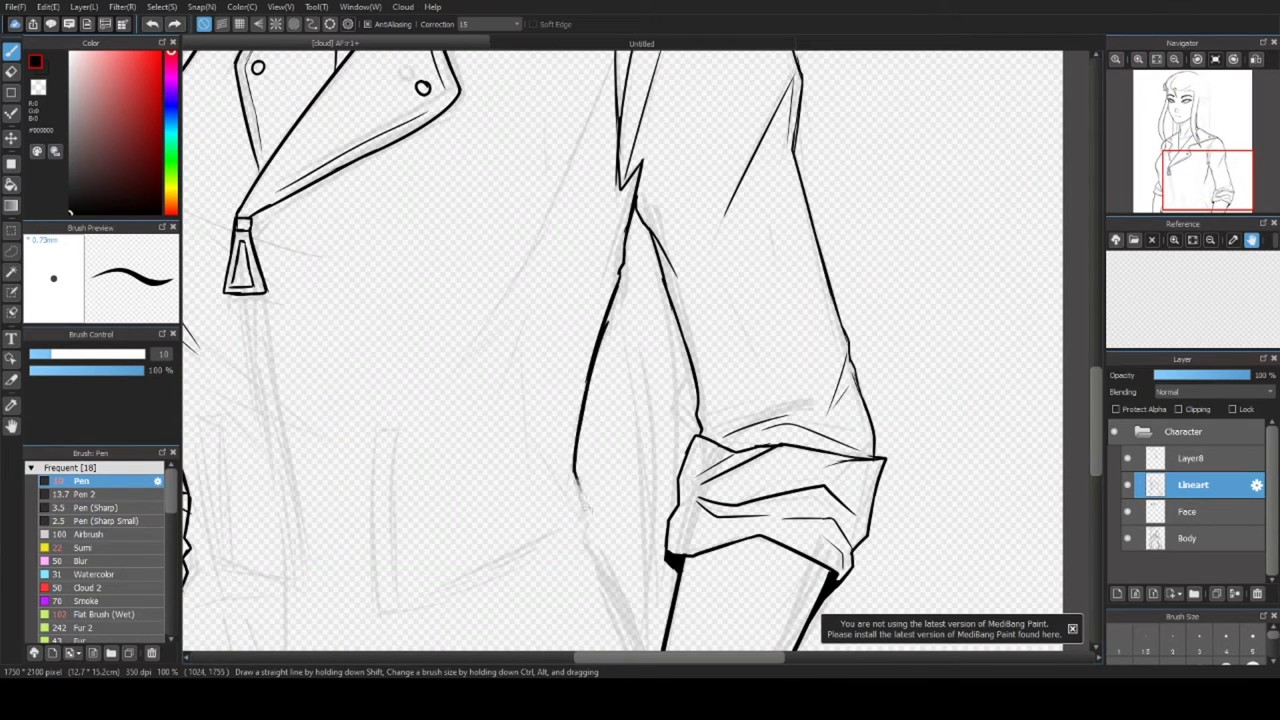
pyautogui.moveTo(586, 516)
pyautogui.mouseDown()
pyautogui.moveTo(856, 246)
pyautogui.moveTo(912, 372)
pyautogui.mouseUp()
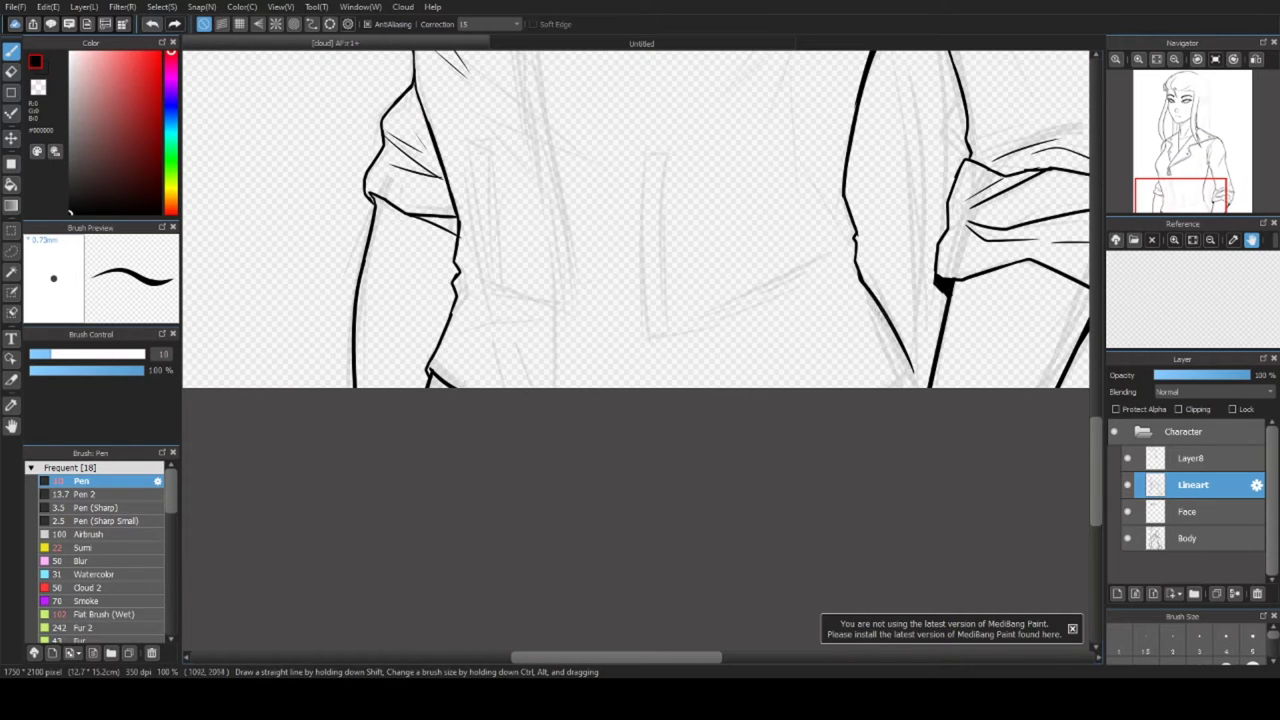
pyautogui.hotkey('ctrl', 'z')
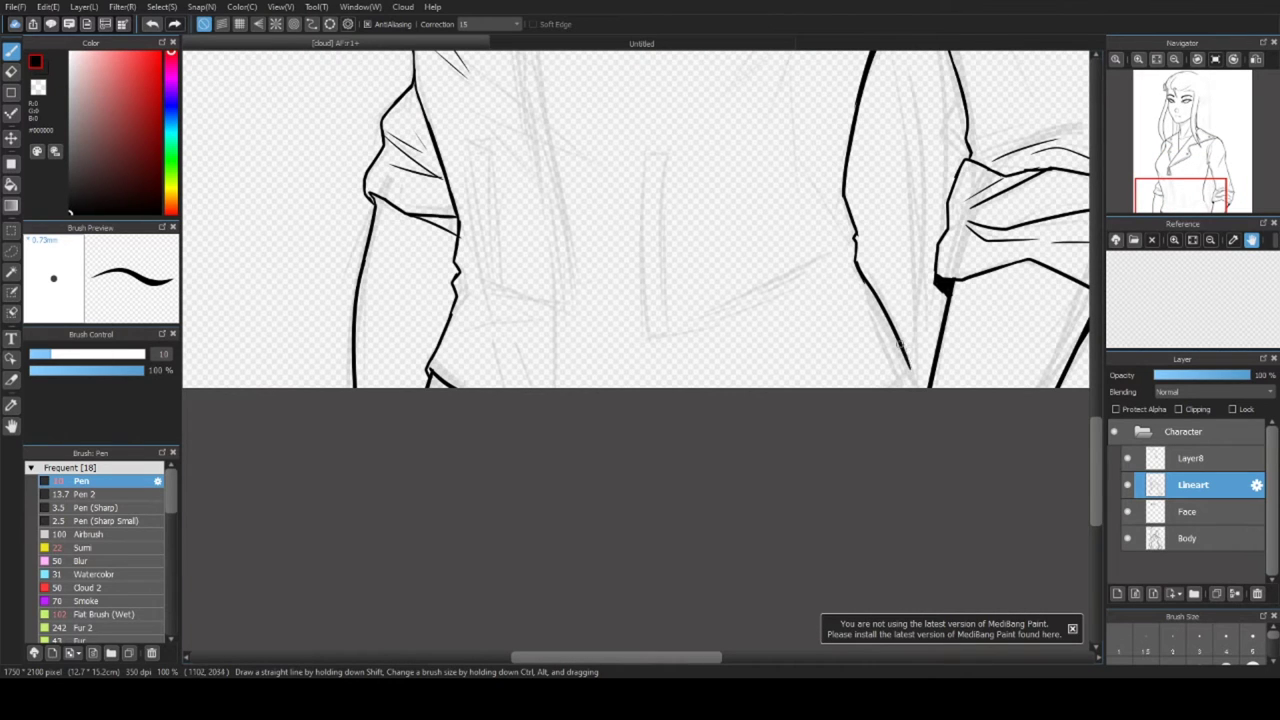
# - Ink the jacket's front opening below the zipper pull and try out a waistband with belt loops at the hem
pyautogui.scroll(3, 700, 280)
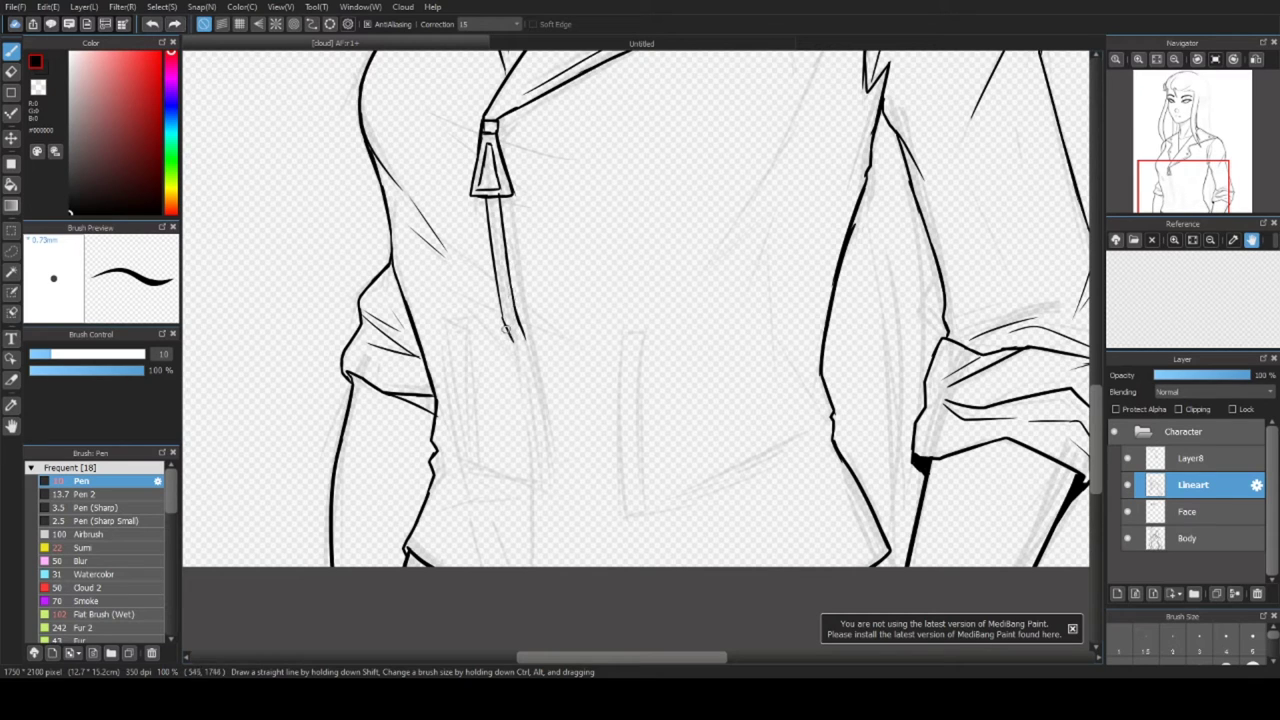
pyautogui.press('x')
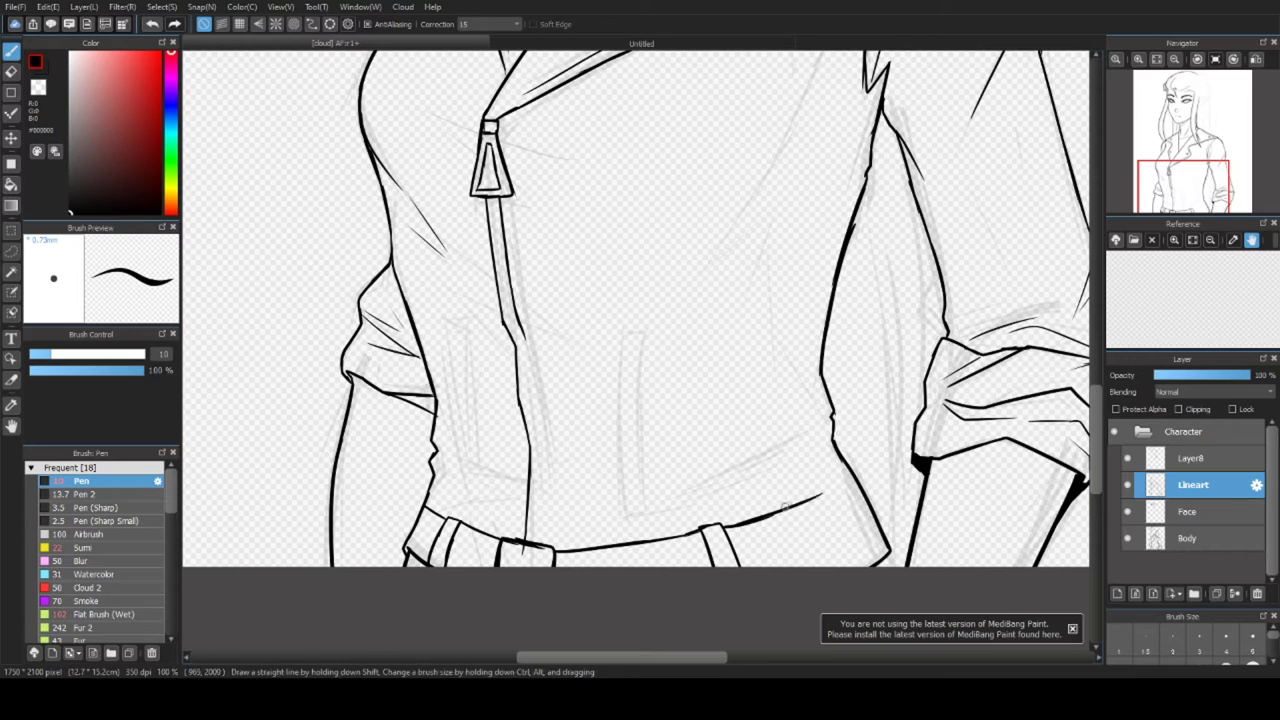
pyautogui.hotkey('ctrl', '-')
pyautogui.hotkey('ctrl', '-')
pyautogui.hotkey('ctrl', '-')
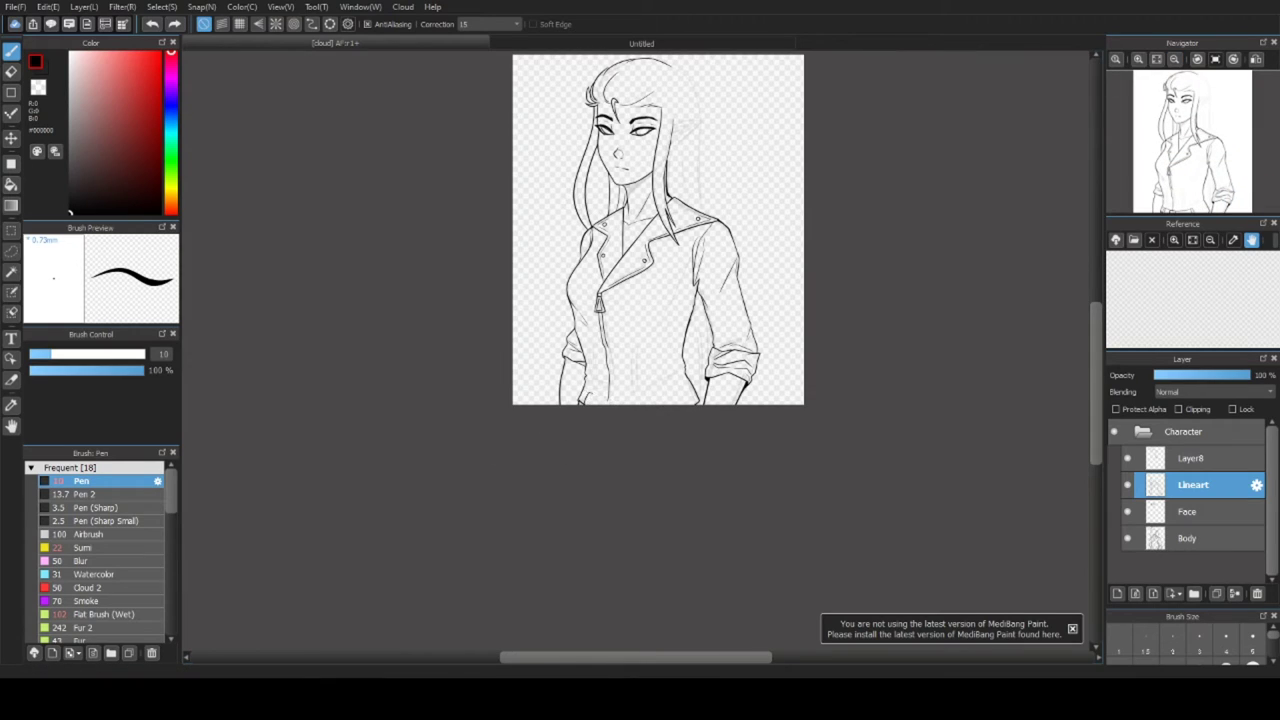
# - Ink the second edge of the zipper strip down to the hem and the diagonal creases at the near waist
pyautogui.scroll(5, 435, 436)
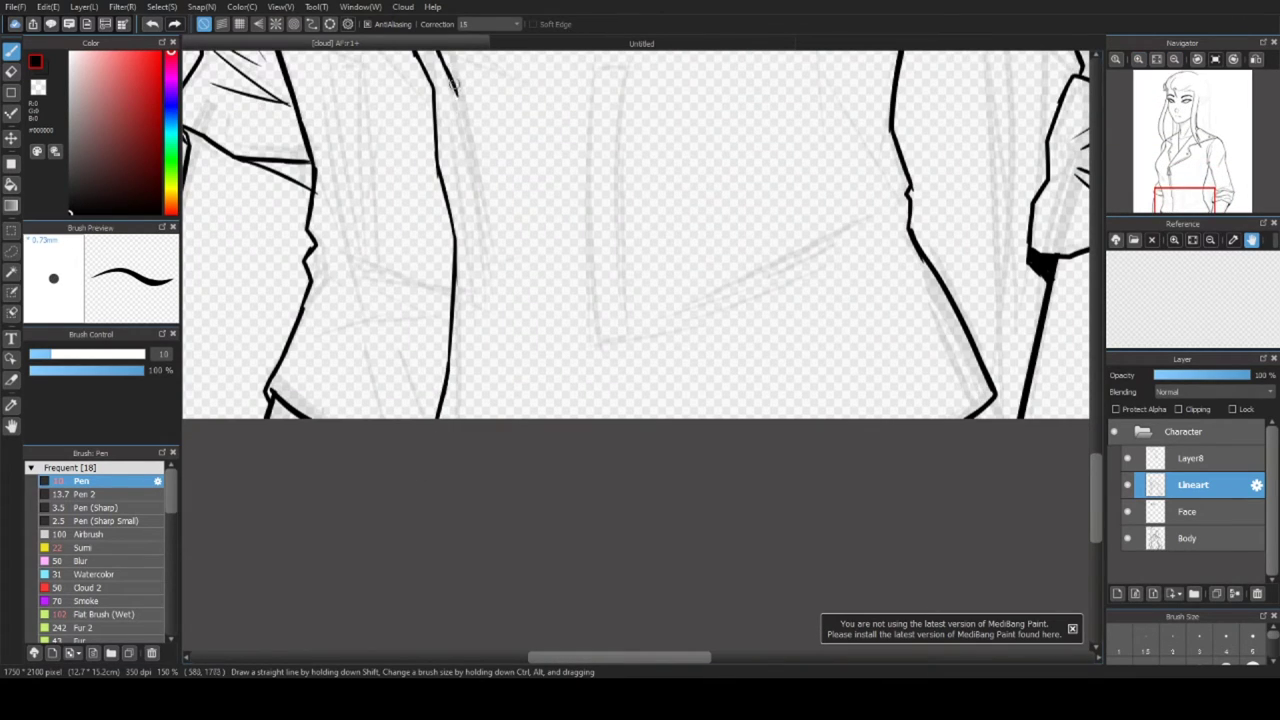
pyautogui.scroll(-3, 480, 215)
pyautogui.moveTo(990, 400); pyautogui.dragTo(860, 460)
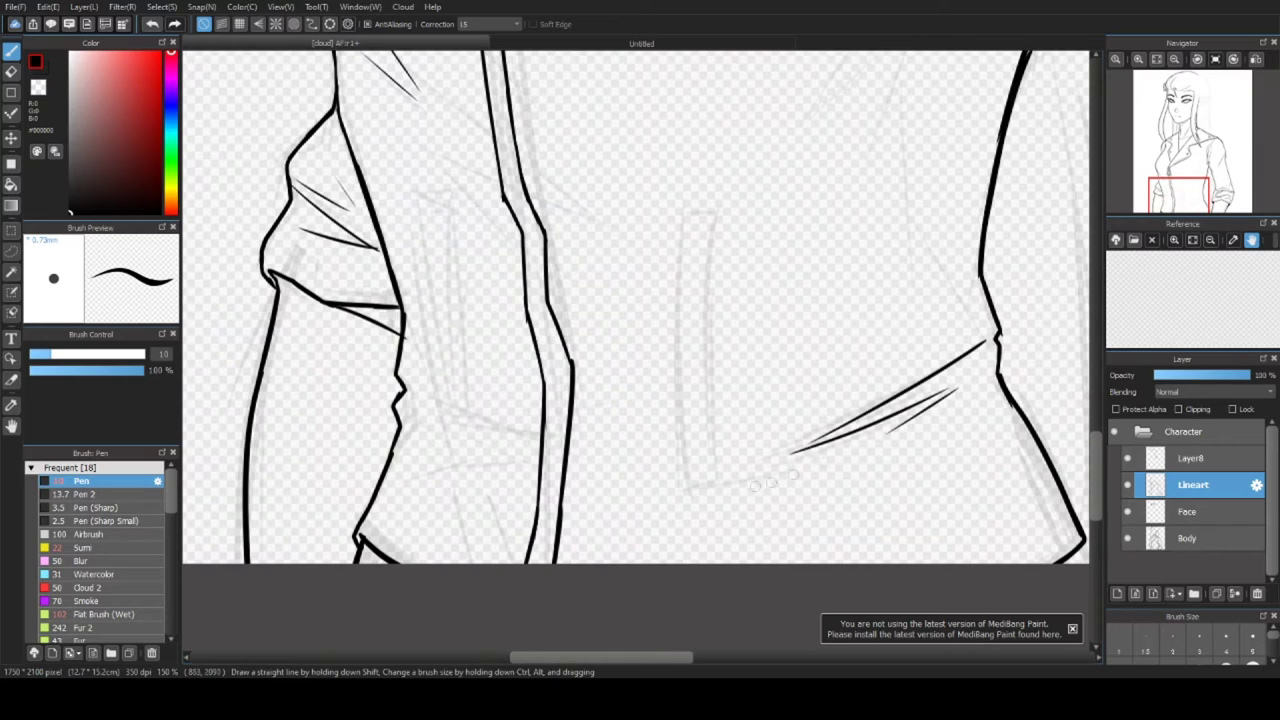
pyautogui.moveTo(960, 420); pyautogui.dragTo(800, 490)
# - Add a new layer above Lineart and ink short tension creases radiating from the zipper pull
pyautogui.scroll(5, 800, 490)
pyautogui.hotkey('ctrl', '-')
pyautogui.hotkey('ctrl', '-')
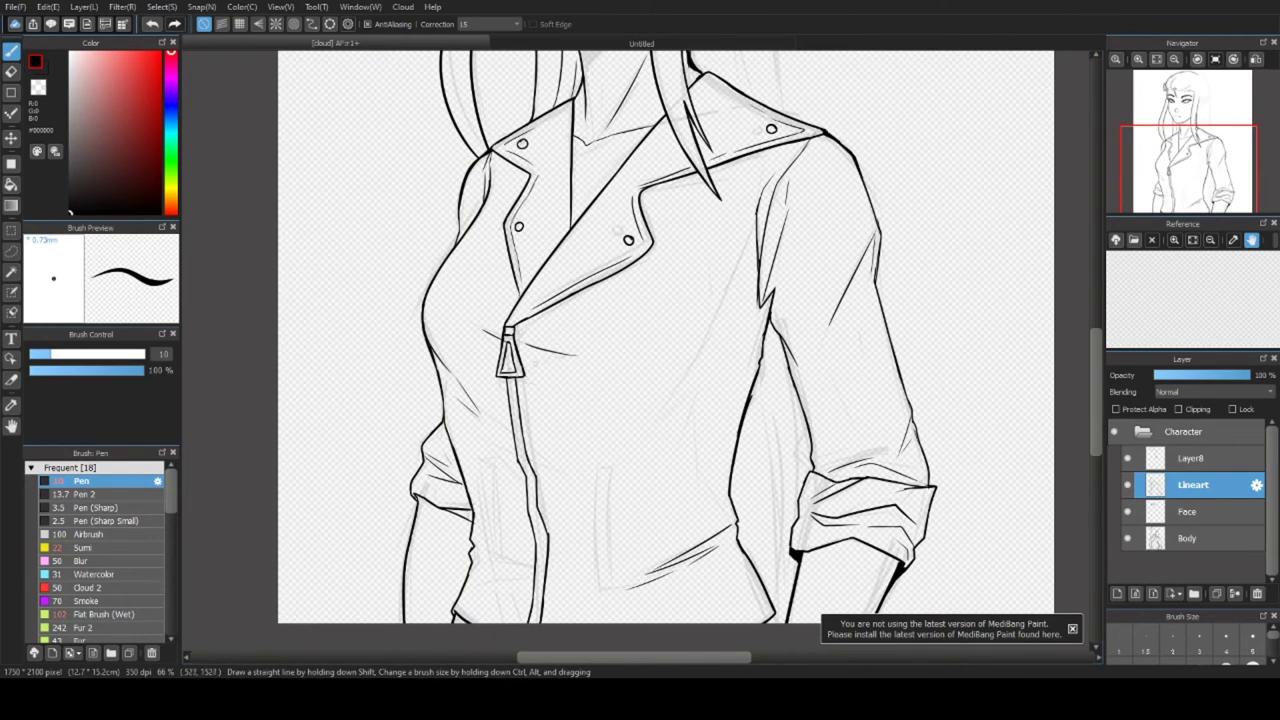
pyautogui.hotkey('ctrl', 'shift', 'n')
pyautogui.moveTo(478, 322); pyautogui.dragTo(560, 354)
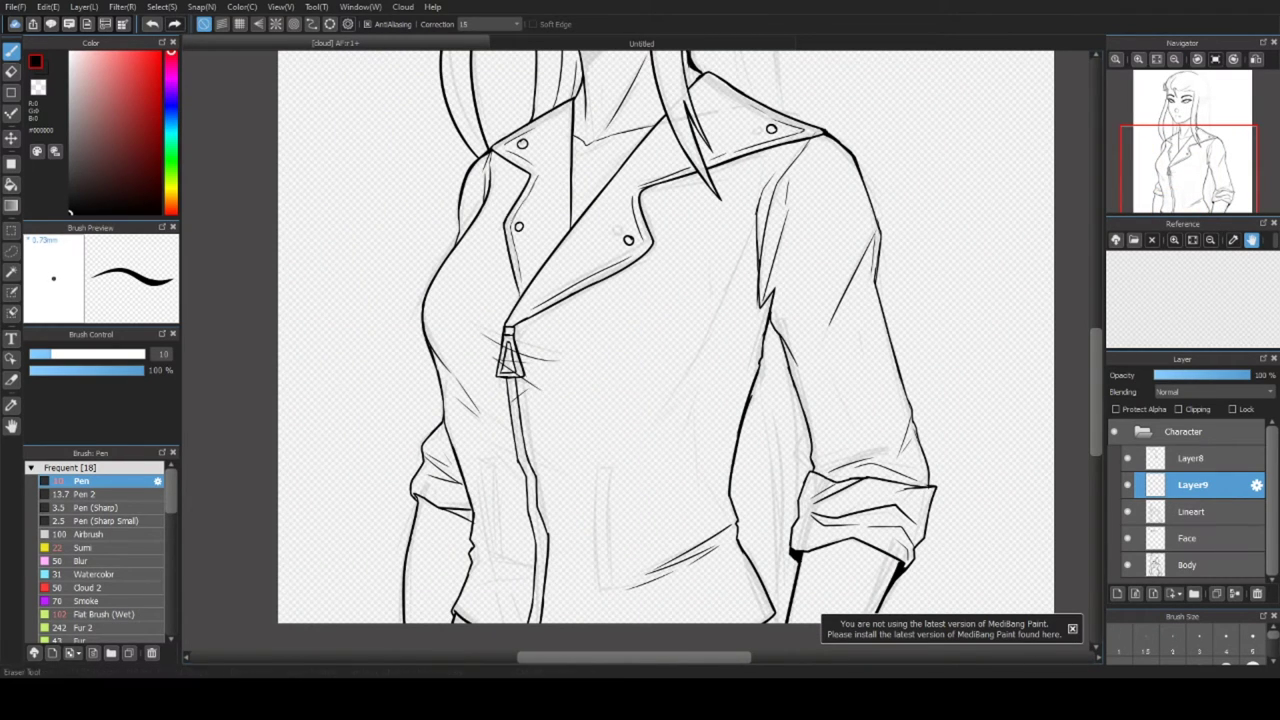
# - Erase the creases crossing the zipper pull's frame, merge the new layer into Lineart, and return to the pen
pyautogui.press('e')
pyautogui.scroll(5, 513, 313)
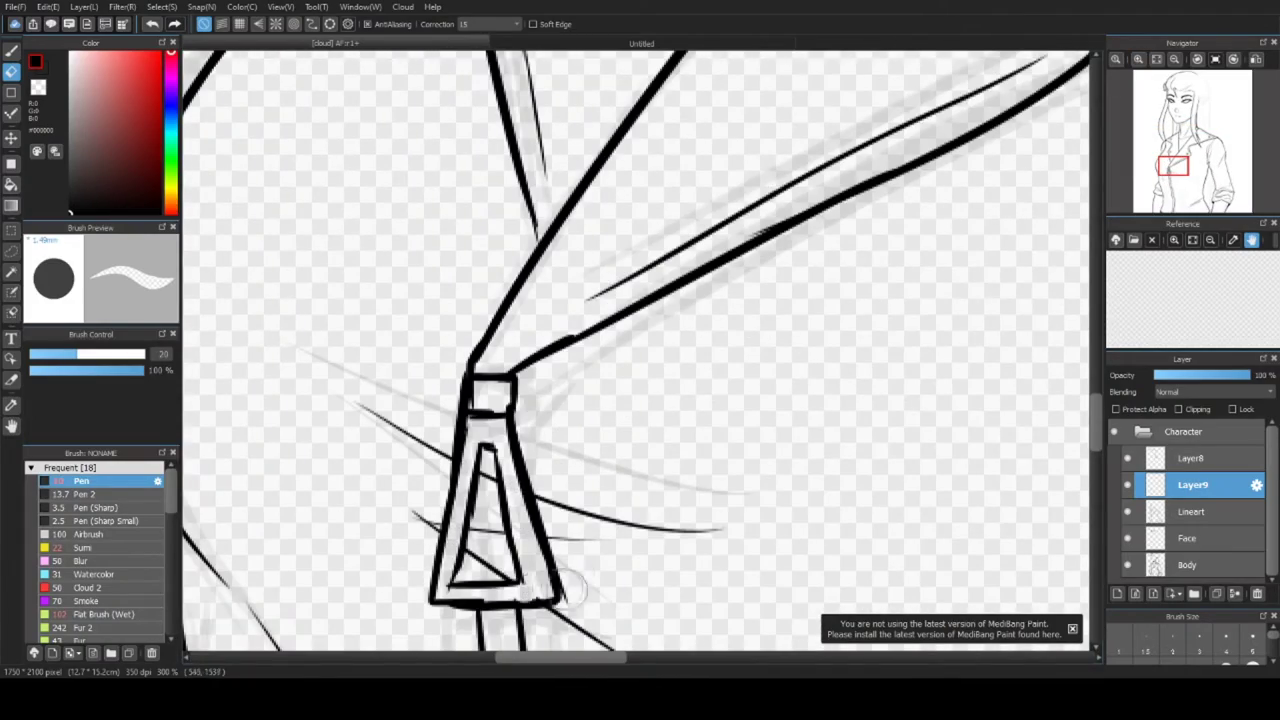
pyautogui.hotkey('ctrl', 'z')
pyautogui.press('b')
pyautogui.scroll(-5, 712, 234)
pyautogui.scroll(2, 712, 234)
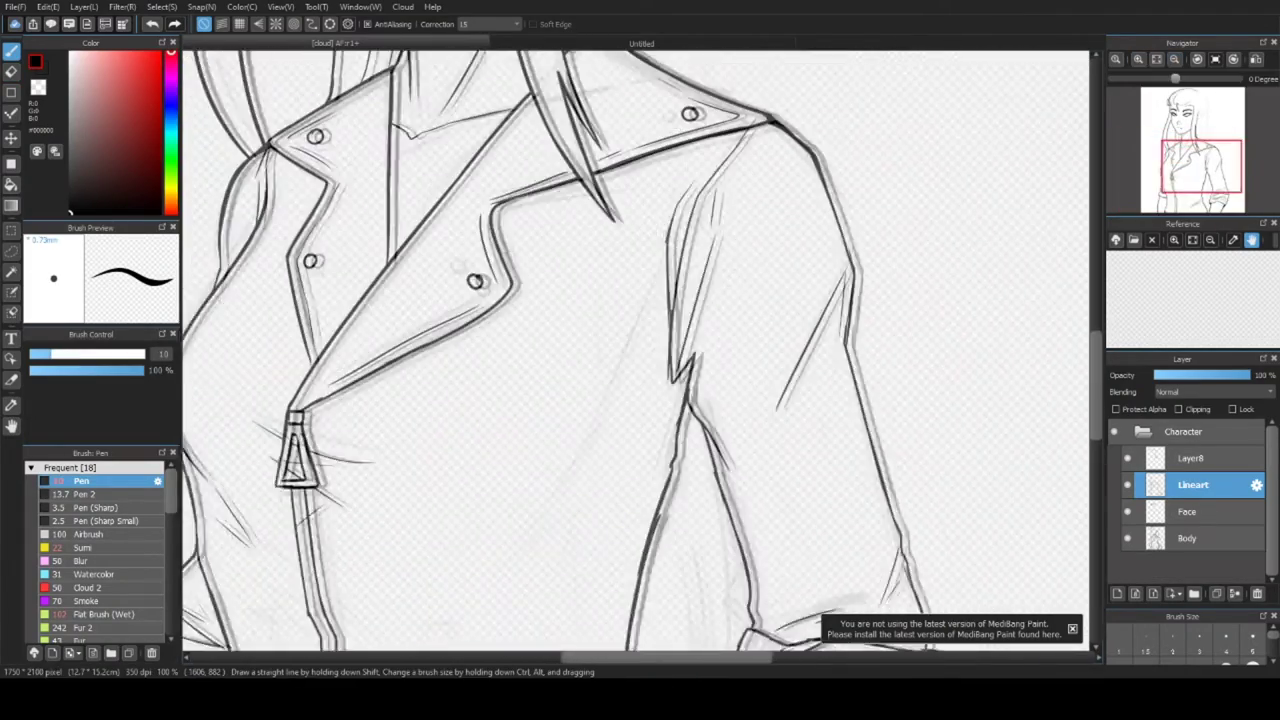
# - Ink the long zigzag fold from the near armhole across the jacket's side down to the waist creases
pyautogui.moveTo(722, 238)
pyautogui.mouseDown()
pyautogui.moveTo(616, 482)
pyautogui.moveTo(578, 534)
pyautogui.mouseUp()
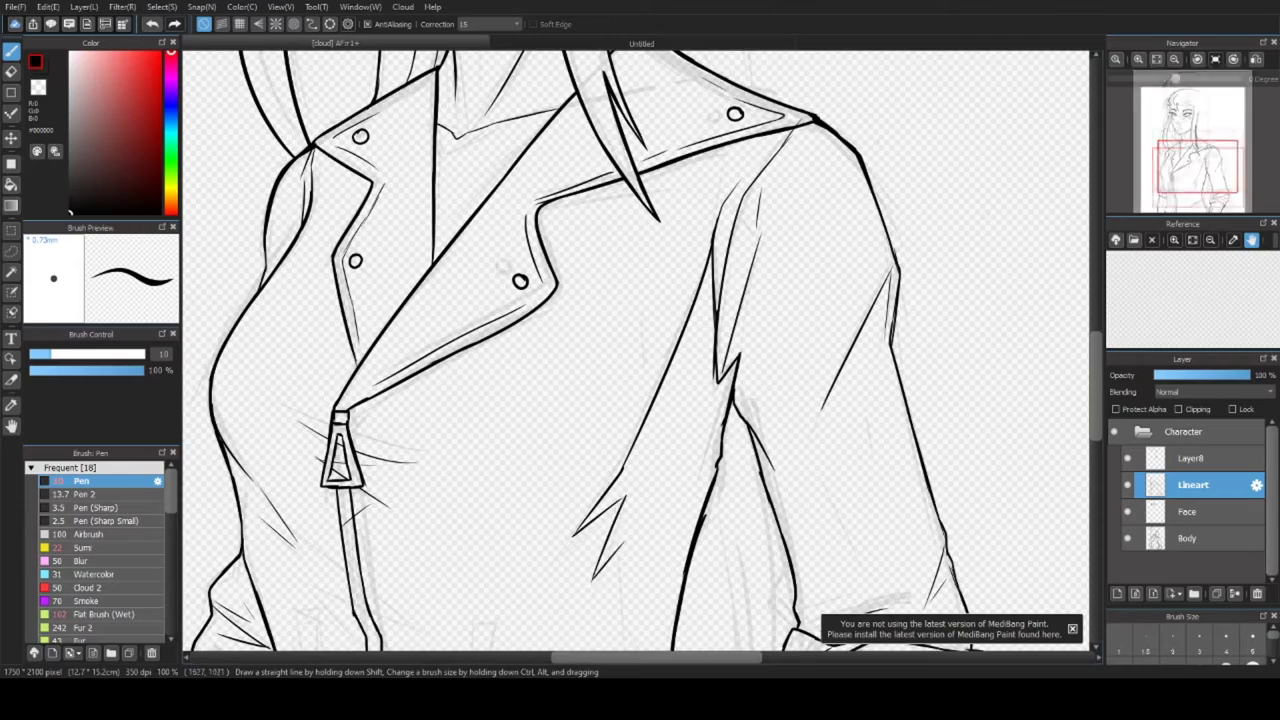
pyautogui.moveTo(600, 400); pyautogui.dragTo(703, 190)
pyautogui.moveTo(726, 336); pyautogui.dragTo(786, 498)
pyautogui.moveTo(728, 426); pyautogui.dragTo(785, 502)
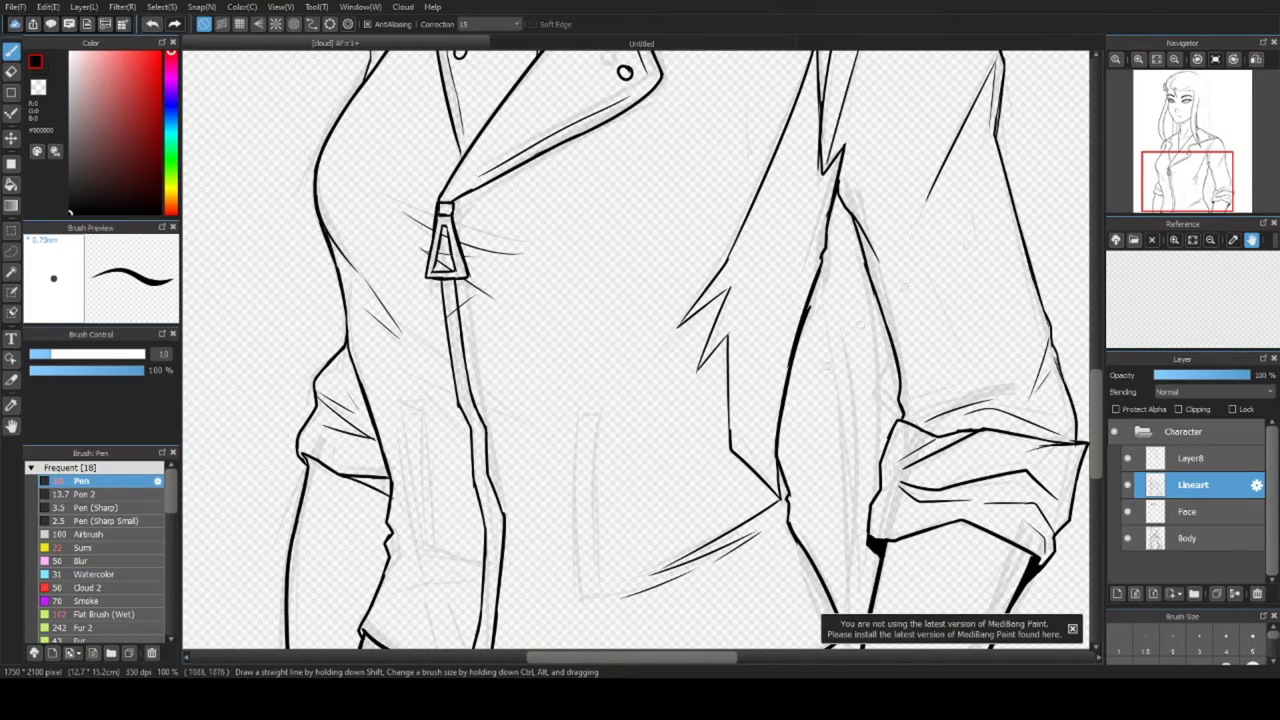
# - Ink the near pointed ear with its inner folds and dark inner shadow beside the hair strand
pyautogui.scroll(5, 636, 350)
pyautogui.scroll(4, 636, 350)
pyautogui.moveTo(621, 356)
pyautogui.mouseDown()
pyautogui.moveTo(716, 346)
pyautogui.moveTo(790, 412)
pyautogui.moveTo(633, 549)
pyautogui.mouseUp()
pyautogui.moveTo(645, 405)
pyautogui.mouseDown()
pyautogui.moveTo(815, 362)
pyautogui.moveTo(600, 530)
pyautogui.mouseUp()
pyautogui.moveTo(680, 440)
pyautogui.mouseDown()
pyautogui.moveTo(715, 390)
pyautogui.moveTo(605, 490)
pyautogui.moveTo(748, 384)
pyautogui.mouseUp()
pyautogui.hotkey('ctrl', 'z')
pyautogui.scroll(-1, 625, 359)
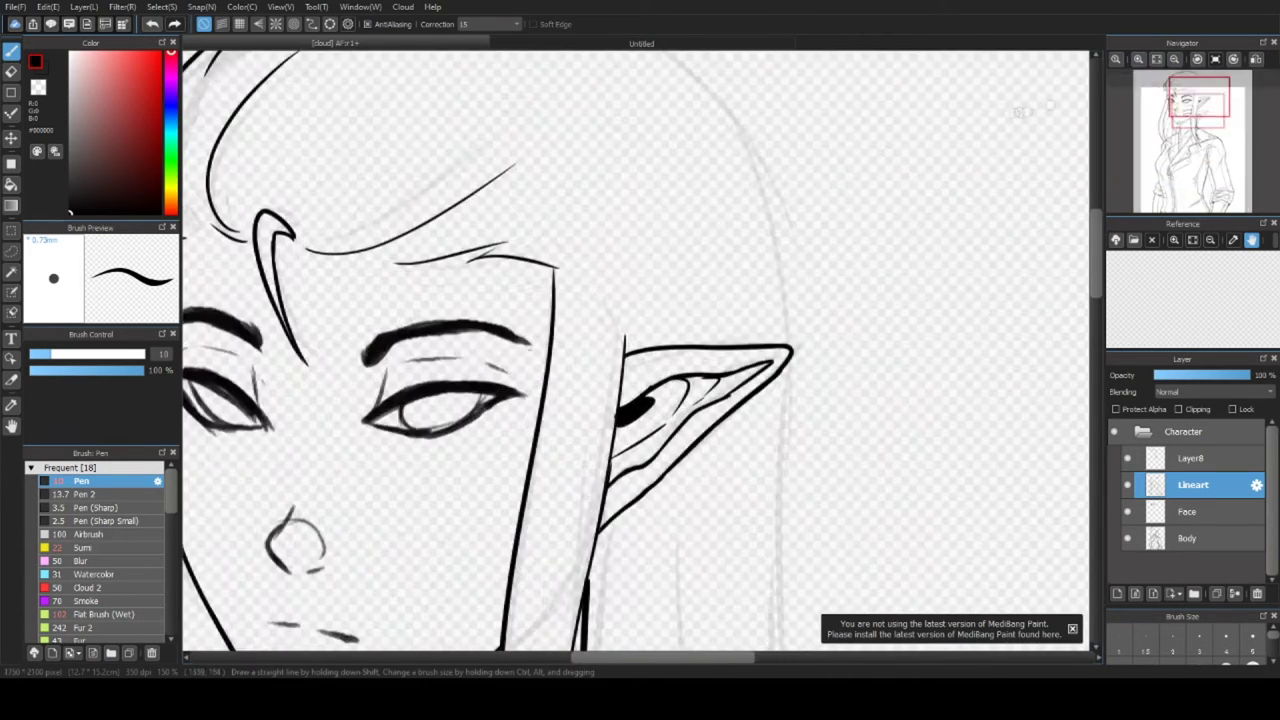
# - Mirror the canvas view and ink the hair's outer contour from the crown down to the pointed ear's tip
pyautogui.scroll(-1, 1020, 112)
pyautogui.press('h')
pyautogui.scroll(1, 722, 163)
pyautogui.moveTo(697, 179)
pyautogui.mouseDown()
pyautogui.moveTo(554, 299)
pyautogui.moveTo(529, 400)
pyautogui.moveTo(626, 240)
pyautogui.moveTo(548, 380)
pyautogui.moveTo(533, 500)
pyautogui.mouseUp()
pyautogui.hotkey('ctrl', 'z')
pyautogui.hotkey('ctrl', 'z')
pyautogui.moveTo(655, 196); pyautogui.dragTo(535, 390)
pyautogui.moveTo(540, 335); pyautogui.dragTo(520, 500)
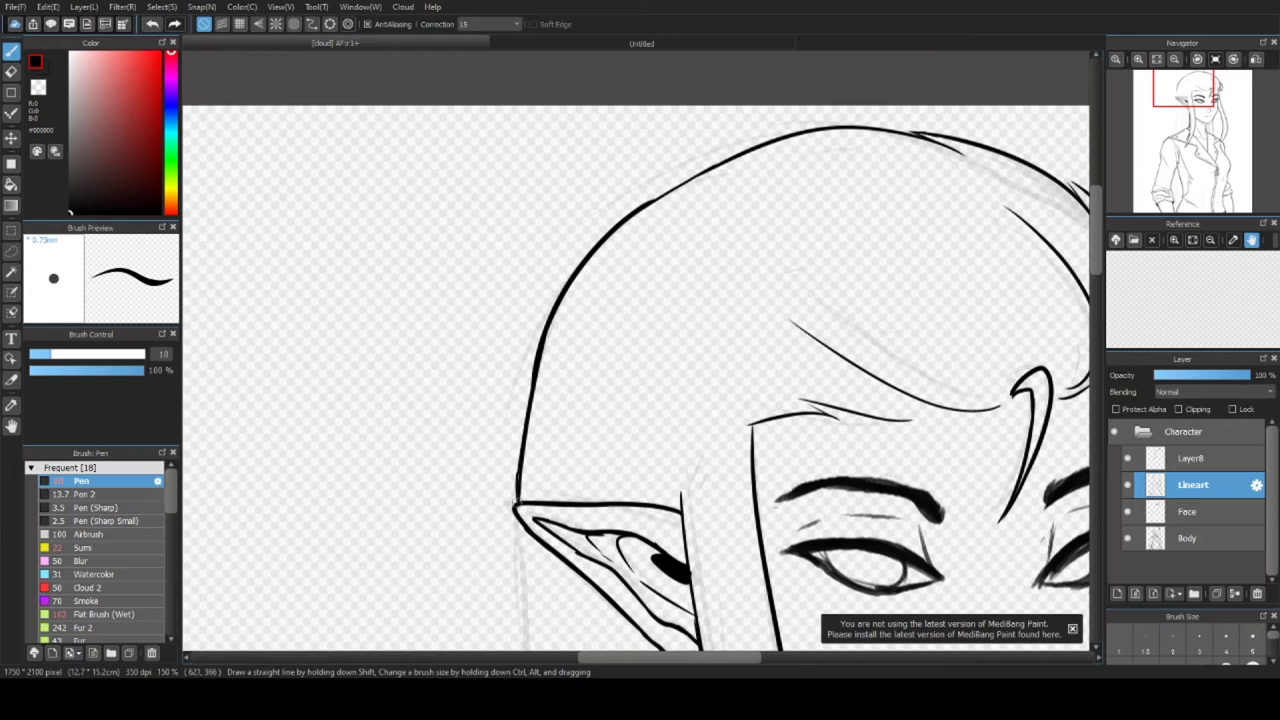
# - Add a new layer and ink the long hair strands hanging below the near ear down over the shoulder
pyautogui.scroll(-2, 636, 357)
pyautogui.scroll(1, 636, 357)
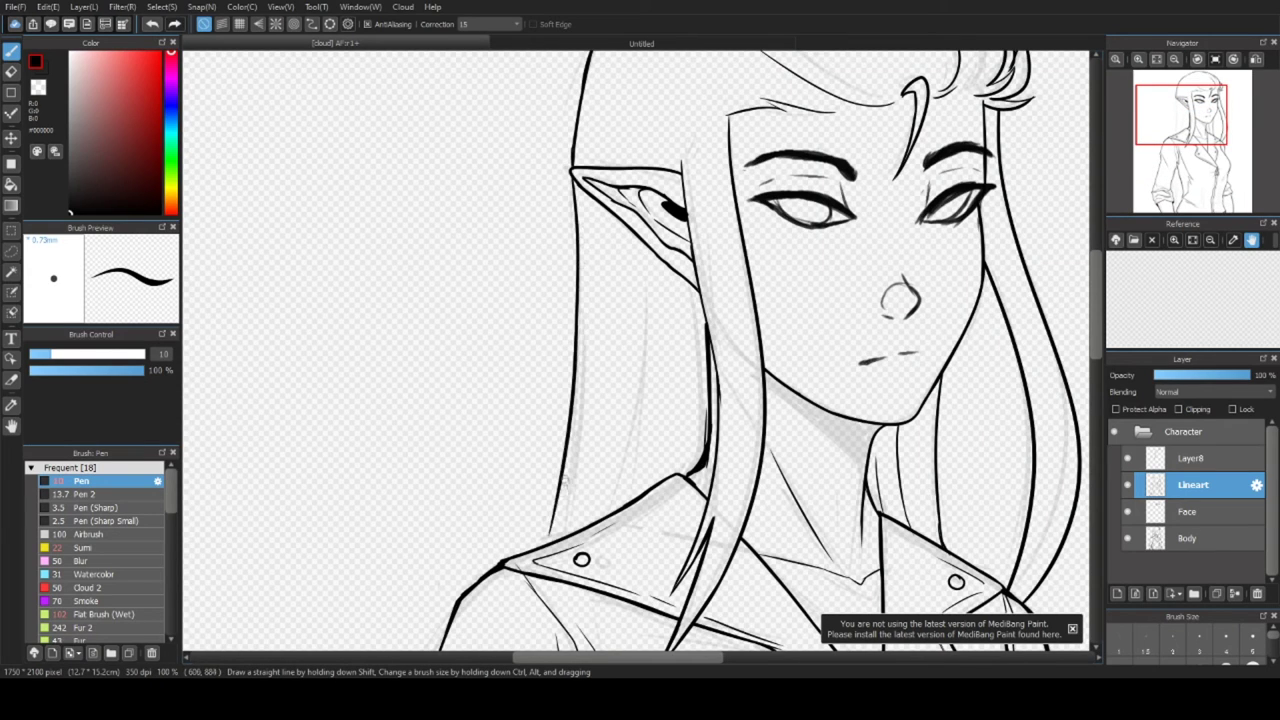
pyautogui.hotkey('ctrl', 'shift', 'n')
pyautogui.moveTo(602, 522); pyautogui.dragTo(562, 638)
pyautogui.moveTo(680, 276)
pyautogui.mouseDown()
pyautogui.moveTo(638, 540)
pyautogui.moveTo(655, 486)
pyautogui.mouseUp()
pyautogui.moveTo(696, 348)
pyautogui.mouseDown()
pyautogui.moveTo(690, 470)
pyautogui.moveTo(816, 183)
pyautogui.mouseUp()
# - Erase the new strands where they cross the collar and jacket, and merge the extra layers into Lineart
pyautogui.press('e')
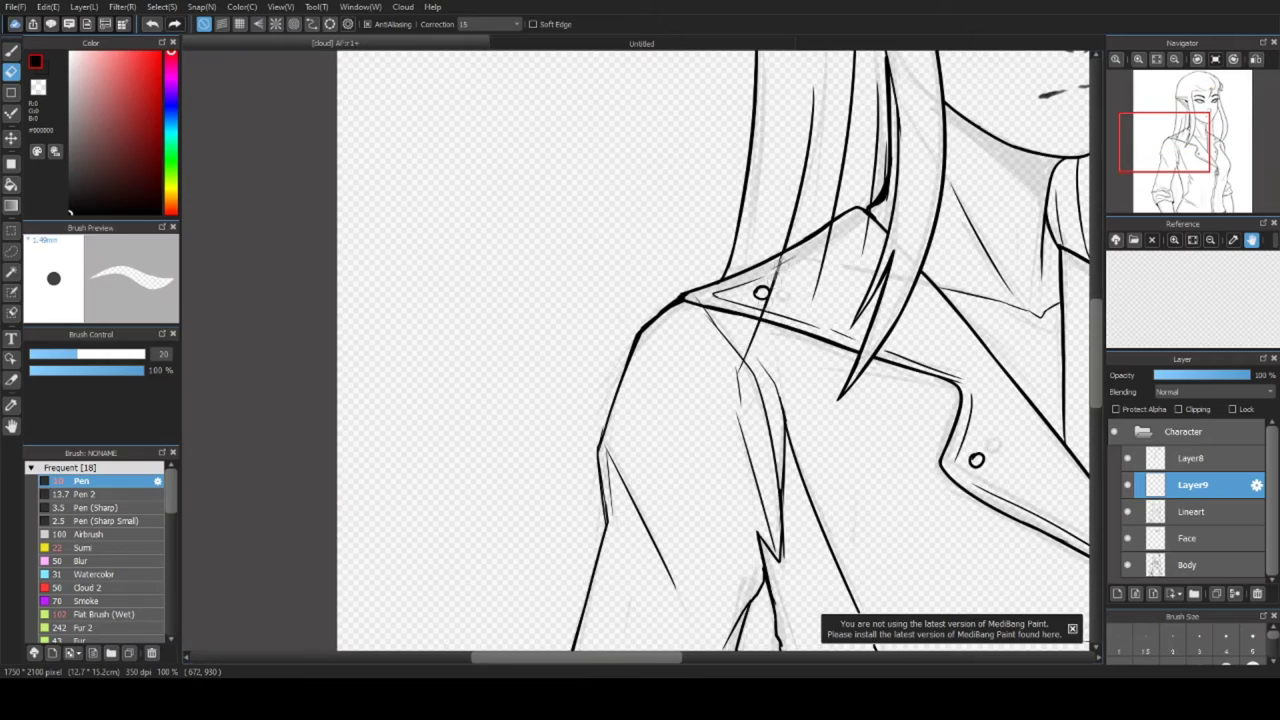
pyautogui.hotkey('ctrl', '0')
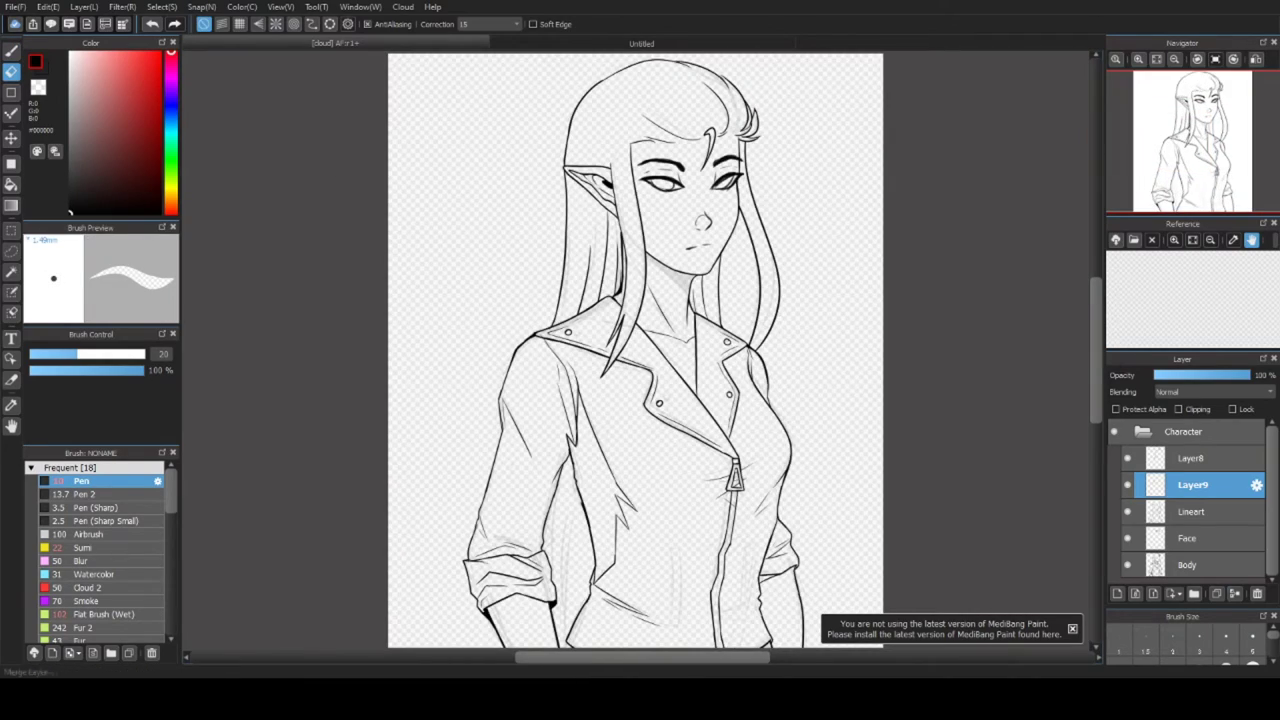
pyautogui.hotkey('ctrl', 'e')
pyautogui.hotkey('ctrl', 'e')
# - Set the pen to size 20, add a new layer, and start thickening the hair's outer contour around the crown
pyautogui.scroll(5, 665, 78)
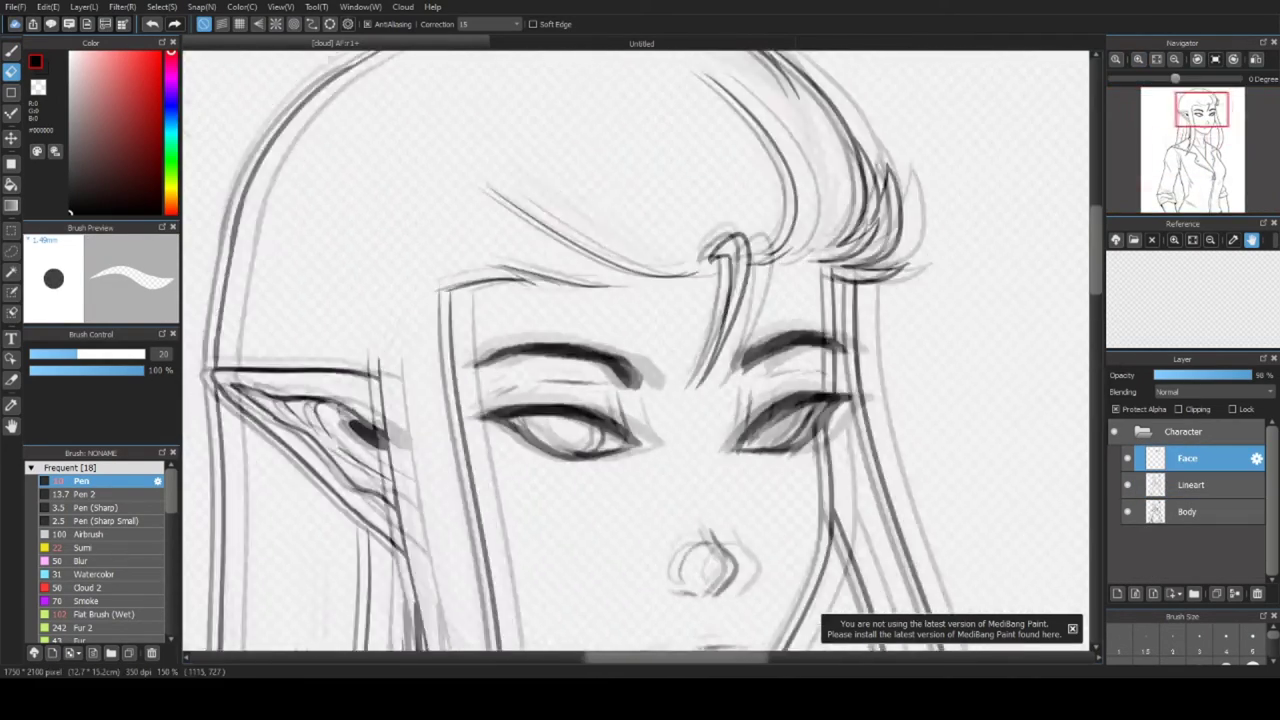
pyautogui.press('b')
pyautogui.press(']')
pyautogui.moveTo(273, 370); pyautogui.dragTo(396, 502)
pyautogui.hotkey('ctrl', 'shift', 'n')
pyautogui.moveTo(464, 330); pyautogui.dragTo(576, 206)
pyautogui.moveTo(490, 290)
pyautogui.mouseDown()
pyautogui.moveTo(600, 198)
pyautogui.moveTo(722, 140)
pyautogui.moveTo(800, 137)
pyautogui.mouseUp()
pyautogui.moveTo(800, 138)
pyautogui.mouseDown()
pyautogui.moveTo(880, 165)
pyautogui.moveTo(868, 158)
pyautogui.mouseUp()
pyautogui.hotkey('ctrl', 'z')
# - Thicken the silhouette from the near hair length and shoulder down the sleeve to the rolled cuff and forearm
pyautogui.moveTo(570, 222); pyautogui.dragTo(436, 468)
pyautogui.moveTo(457, 340); pyautogui.dragTo(430, 548)
pyautogui.moveTo(430, 548)
pyautogui.mouseDown()
pyautogui.moveTo(638, 263)
pyautogui.moveTo(646, 390)
pyautogui.moveTo(626, 645)
pyautogui.mouseUp()
pyautogui.moveTo(626, 645); pyautogui.dragTo(746, 270)
pyautogui.moveTo(716, 400); pyautogui.dragTo(745, 248)
pyautogui.moveTo(712, 410)
pyautogui.mouseDown()
pyautogui.moveTo(580, 515)
pyautogui.moveTo(781, 315)
pyautogui.moveTo(724, 480)
pyautogui.moveTo(740, 610)
pyautogui.mouseUp()
pyautogui.moveTo(740, 610)
pyautogui.mouseDown()
pyautogui.moveTo(746, 295)
pyautogui.moveTo(648, 622)
pyautogui.mouseUp()
pyautogui.moveTo(648, 622); pyautogui.dragTo(660, 212)
pyautogui.moveTo(678, 148)
pyautogui.mouseDown()
pyautogui.moveTo(630, 284)
pyautogui.moveTo(636, 379)
pyautogui.moveTo(664, 450)
pyautogui.moveTo(658, 421)
pyautogui.moveTo(766, 596)
pyautogui.mouseUp()
pyautogui.moveTo(860, 100)
pyautogui.mouseDown()
pyautogui.moveTo(786, 243)
pyautogui.moveTo(758, 402)
pyautogui.mouseUp()
pyautogui.moveTo(905, 190)
pyautogui.mouseDown()
pyautogui.moveTo(840, 345)
pyautogui.moveTo(795, 556)
pyautogui.moveTo(828, 276)
pyautogui.mouseUp()
pyautogui.moveTo(872, 338); pyautogui.dragTo(852, 285)
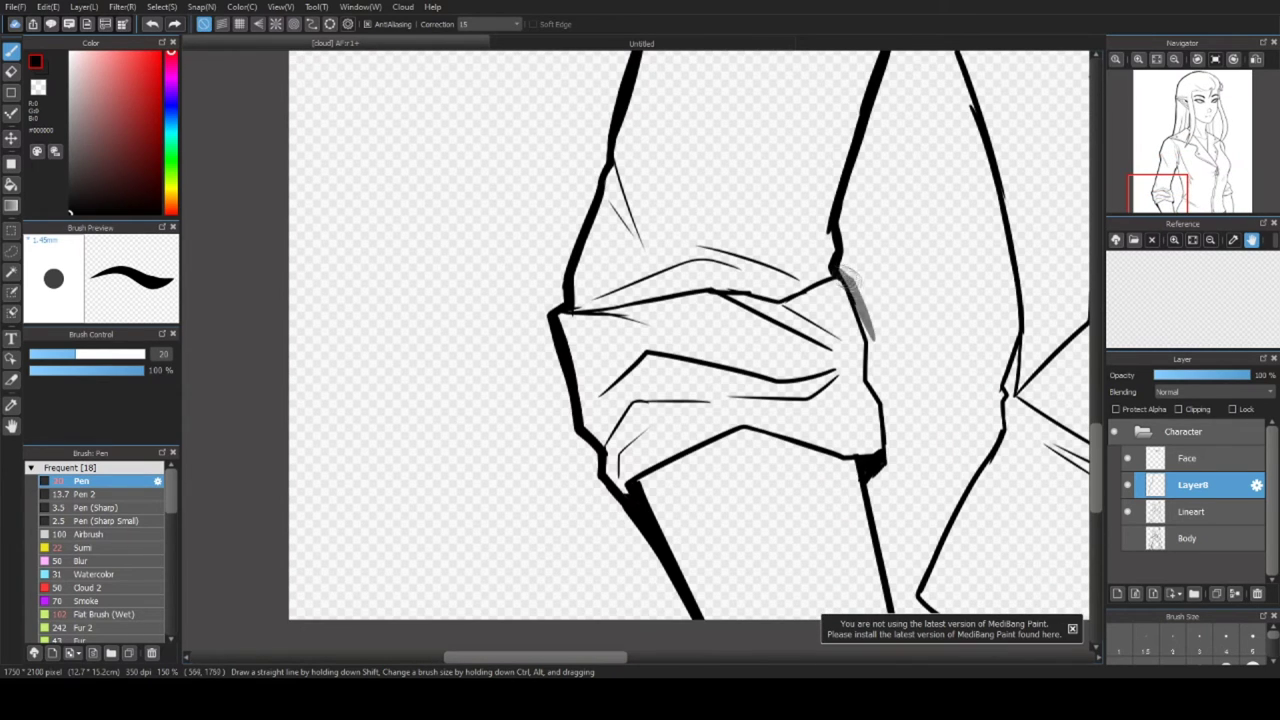
# - Thicken the near cuff's inner edge, the forearm beneath it, and the jacket's side contour down to the hem
pyautogui.moveTo(880, 404); pyautogui.dragTo(888, 608)
pyautogui.moveTo(900, 250); pyautogui.dragTo(687, 450)
pyautogui.moveTo(715, 145); pyautogui.dragTo(810, 545)
pyautogui.moveTo(803, 500)
pyautogui.mouseDown()
pyautogui.moveTo(743, 380)
pyautogui.moveTo(664, 586)
pyautogui.mouseUp()
pyautogui.moveTo(664, 586); pyautogui.dragTo(632, 371)
pyautogui.moveTo(708, 282); pyautogui.dragTo(618, 462)
pyautogui.hotkey('ctrl', 'z')
pyautogui.moveTo(674, 345); pyautogui.dragTo(645, 485)
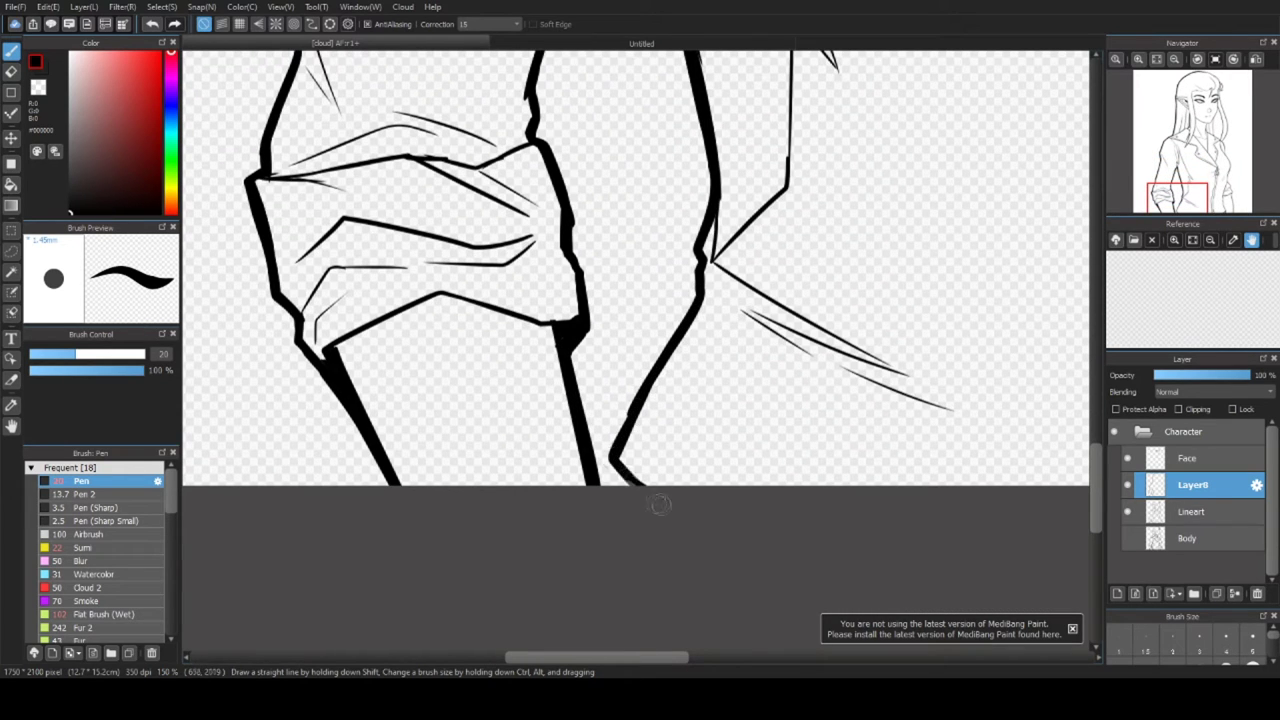
# - Thicken the head's top contour and the outer edges of the front hair tuft
pyautogui.moveTo(790, 372); pyautogui.dragTo(760, 640)
pyautogui.moveTo(350, 268)
pyautogui.mouseDown()
pyautogui.moveTo(383, 224)
pyautogui.moveTo(540, 165)
pyautogui.mouseUp()
pyautogui.moveTo(440, 185); pyautogui.dragTo(560, 160)
pyautogui.moveTo(340, 255); pyautogui.dragTo(305, 420)
pyautogui.moveTo(380, 205); pyautogui.dragTo(305, 290)
pyautogui.moveTo(307, 421)
pyautogui.mouseDown()
pyautogui.moveTo(642, 291)
pyautogui.moveTo(600, 205)
pyautogui.mouseUp()
pyautogui.hotkey('ctrl', 'z')
pyautogui.moveTo(605, 275); pyautogui.dragTo(590, 188)
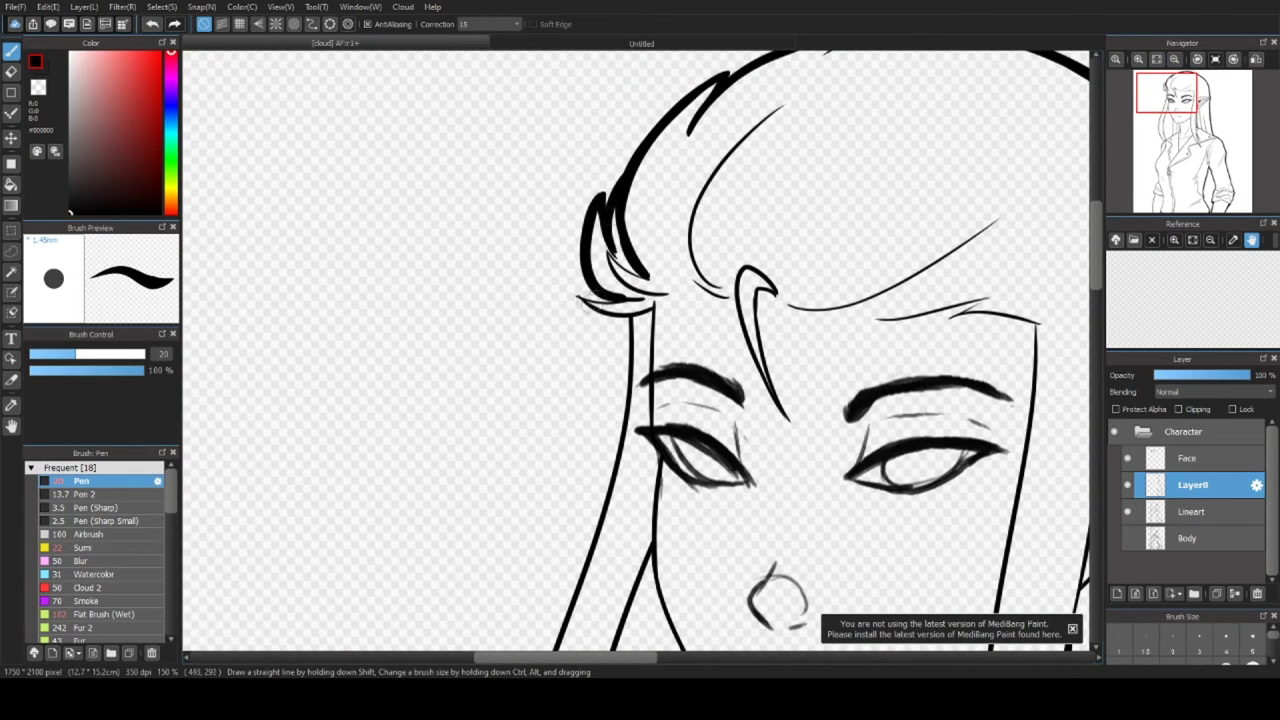
# - Thicken the outer contour of the long far-side hair strand from the front tuft down to the collar
pyautogui.moveTo(640, 298); pyautogui.dragTo(600, 535)
pyautogui.hotkey('ctrl', 'z')
pyautogui.moveTo(607, 450)
pyautogui.mouseDown()
pyautogui.moveTo(622, 200)
pyautogui.moveTo(528, 580)
pyautogui.mouseUp()
pyautogui.scroll(-2, 528, 580)
pyautogui.moveTo(688, 185); pyautogui.dragTo(630, 385)
pyautogui.hotkey('ctrl', 'z')
pyautogui.moveTo(655, 250); pyautogui.dragTo(628, 372)
pyautogui.hotkey('ctrl', 'z')
pyautogui.moveTo(648, 285)
pyautogui.mouseDown()
pyautogui.moveTo(672, 515)
pyautogui.moveTo(686, 530)
pyautogui.mouseUp()
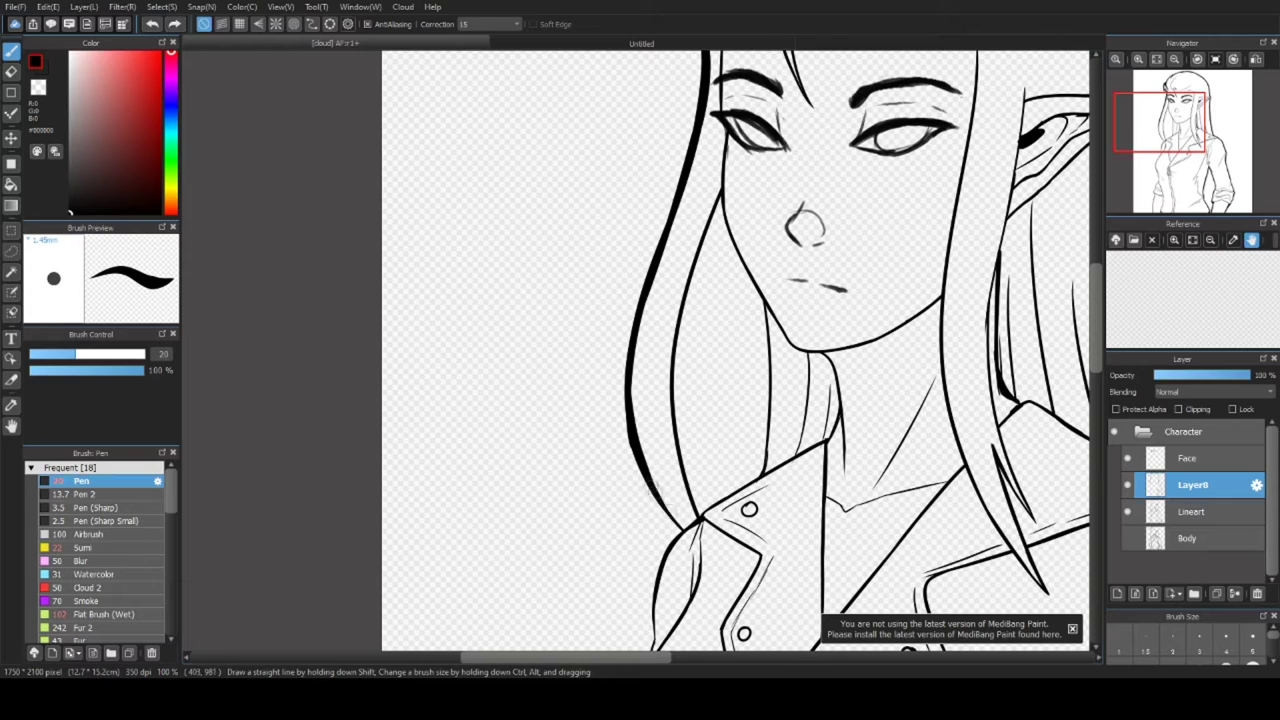
# - Thicken the inner contour of the far-side hair strand from the cheek down to the collar tip
pyautogui.moveTo(728, 190); pyautogui.dragTo(666, 434)
pyautogui.hotkey('ctrl', 'z')
pyautogui.moveTo(698, 346); pyautogui.dragTo(672, 514)
pyautogui.click(1138, 59)
pyautogui.click(1138, 59)
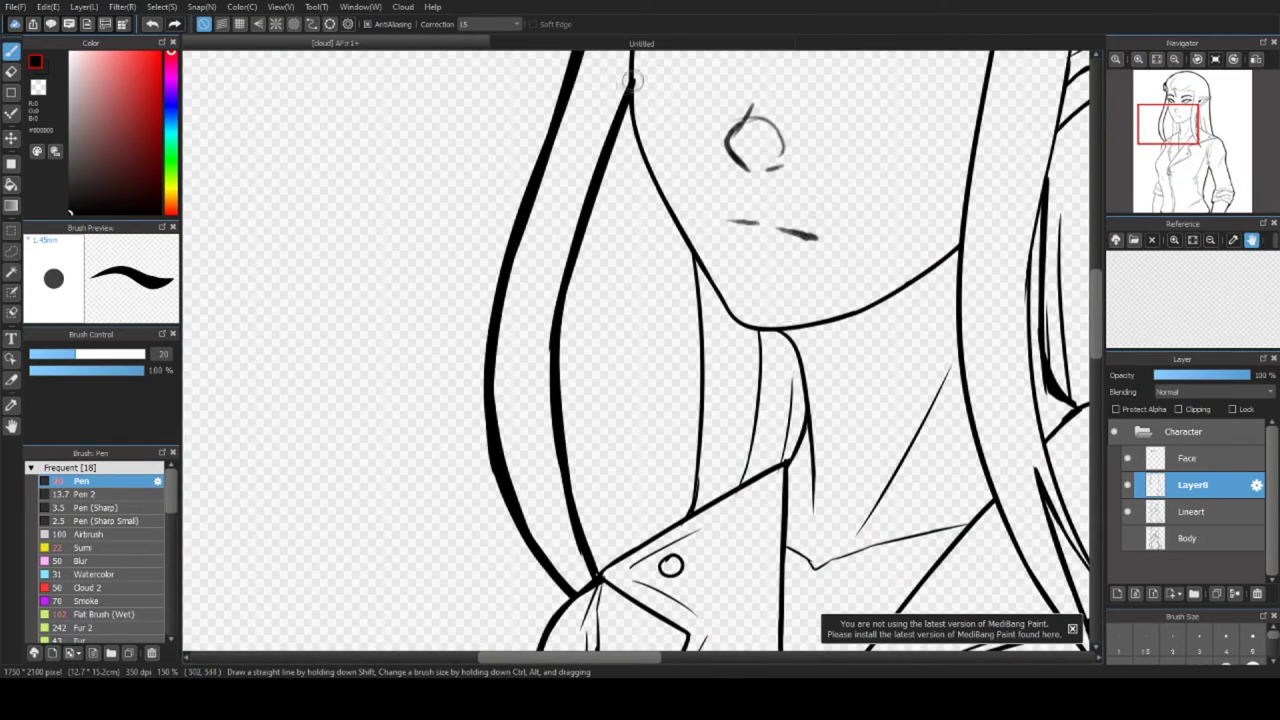
pyautogui.moveTo(634, 98)
pyautogui.mouseDown()
pyautogui.moveTo(692, 470)
pyautogui.moveTo(684, 522)
pyautogui.moveTo(600, 576)
pyautogui.mouseUp()
# - Thicken the far-side silhouette along the hair beside the neck, the shoulder, the jacket's chest and the rolled sleeve
pyautogui.scroll(-5, 631, 548)
pyautogui.scroll(6, 580, 420)
pyautogui.moveTo(652, 485); pyautogui.dragTo(742, 172)
pyautogui.moveTo(742, 172)
pyautogui.mouseDown()
pyautogui.moveTo(700, 222)
pyautogui.moveTo(675, 357)
pyautogui.mouseUp()
pyautogui.moveTo(660, 405); pyautogui.dragTo(603, 540)
pyautogui.moveTo(603, 540); pyautogui.dragTo(603, 337)
pyautogui.moveTo(603, 337)
pyautogui.mouseDown()
pyautogui.moveTo(600, 420)
pyautogui.moveTo(632, 480)
pyautogui.moveTo(648, 560)
pyautogui.moveTo(706, 215)
pyautogui.moveTo(655, 272)
pyautogui.mouseUp()
pyautogui.moveTo(641, 366)
pyautogui.mouseDown()
pyautogui.moveTo(620, 520)
pyautogui.moveTo(435, 534)
pyautogui.mouseUp()
pyautogui.scroll(-5, 435, 534)
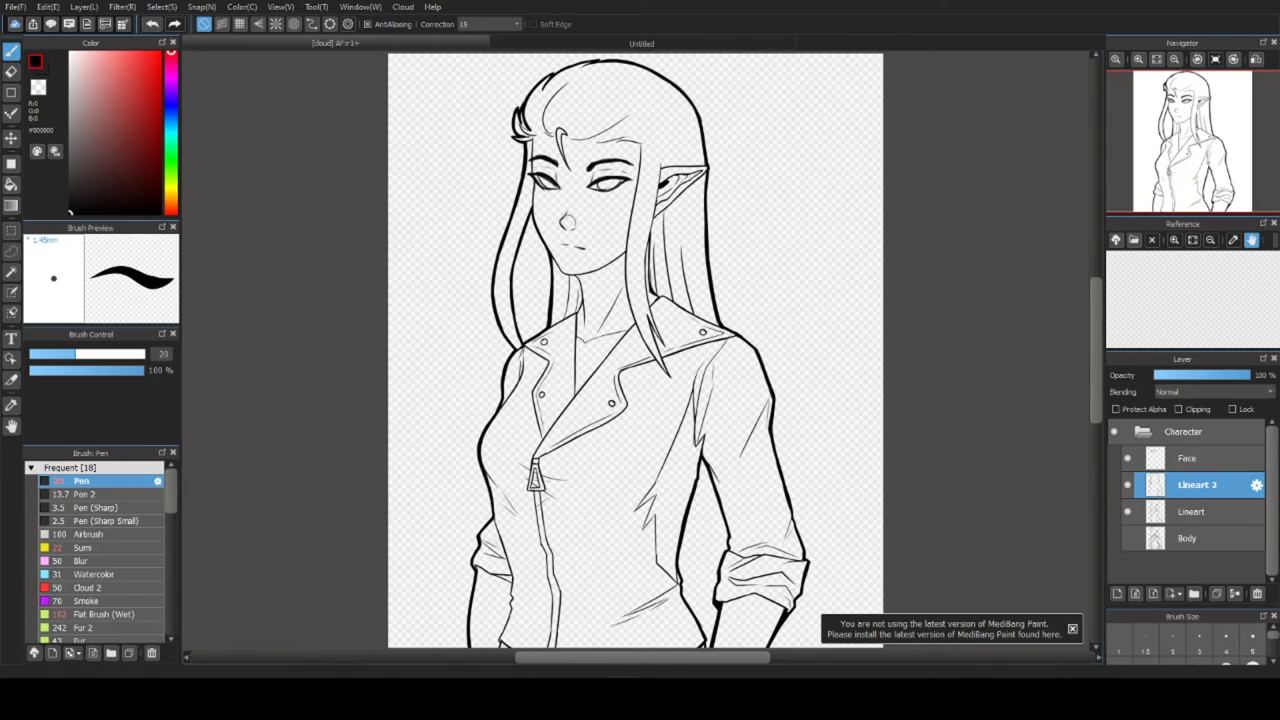
# - Select the far eye and eyebrow on the Face layer and shift them slightly inward, away from the face's outer edge
pyautogui.scroll(5, 570, 185)
pyautogui.click(1187, 458)
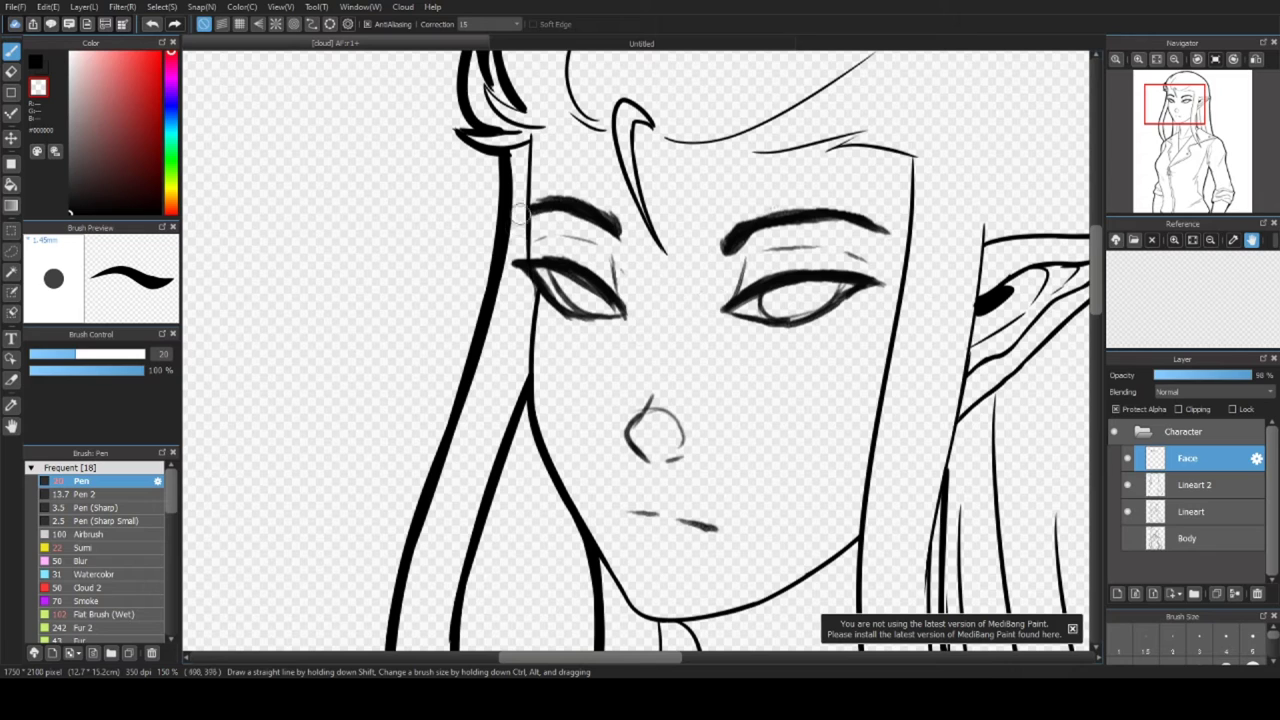
pyautogui.press('m')
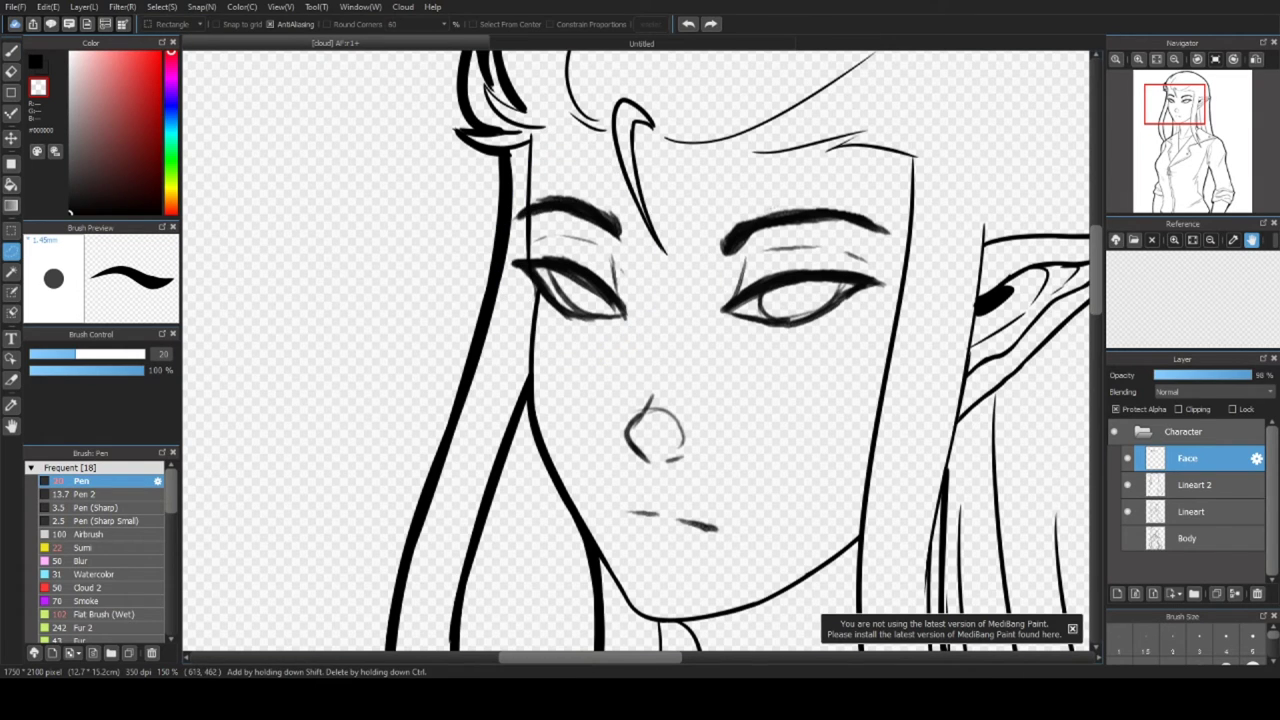
pyautogui.moveTo(464, 127); pyautogui.dragTo(676, 351)
pyautogui.hotkey('ctrl', 't')
pyautogui.moveTo(570, 214); pyautogui.dragTo(582, 207)
pyautogui.press('Return')
pyautogui.press('p')
pyautogui.click(1197, 484)
pyautogui.click(1187, 457)
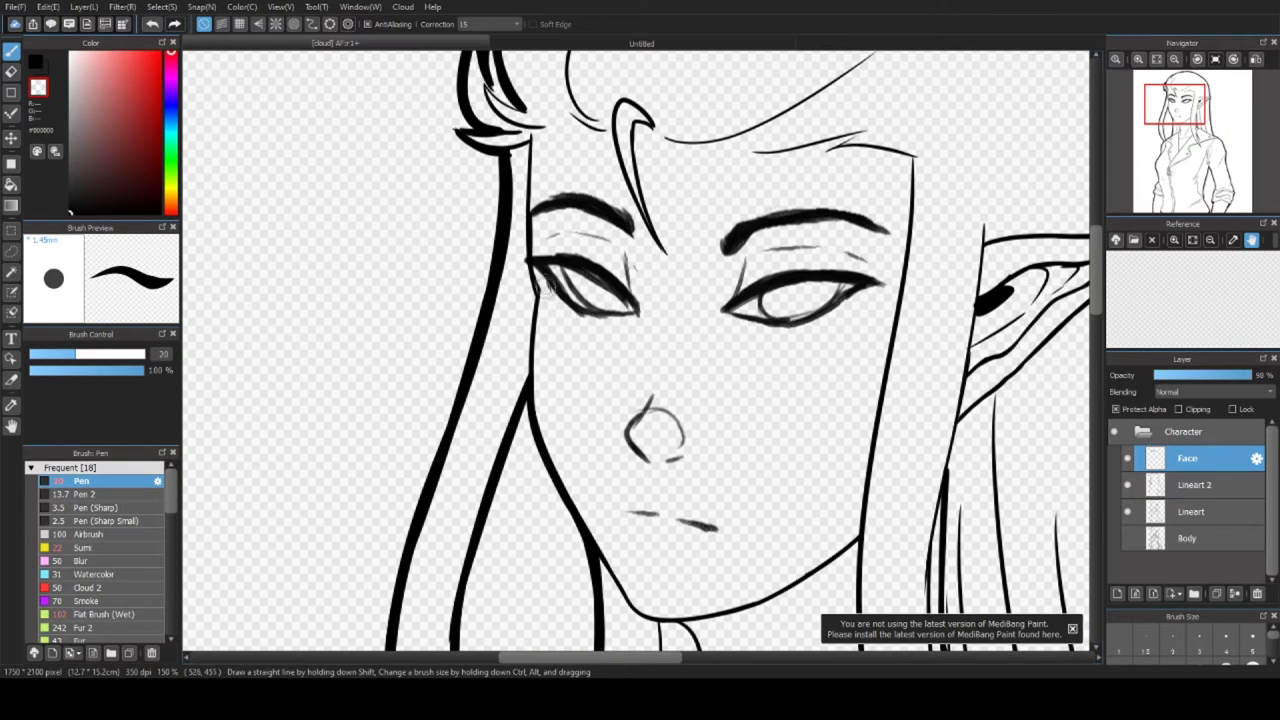
# - Clean up the rough edges and stray sketch marks around both eyes on the Face layer using the transparent colour
pyautogui.moveTo(566, 262); pyautogui.dragTo(645, 313)
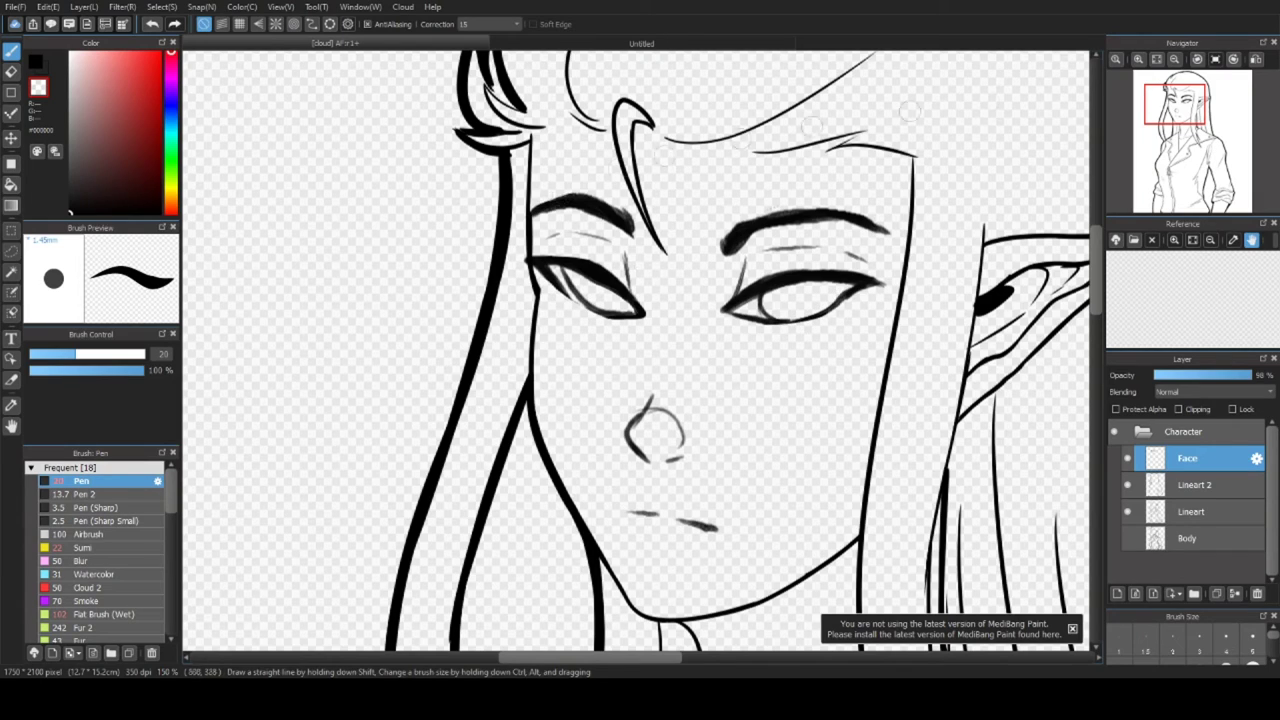
pyautogui.scroll(-5, 812, 122)
pyautogui.scroll(6, 580, 232)
pyautogui.press('h')
pyautogui.press('c')
pyautogui.moveTo(652, 260); pyautogui.dragTo(786, 232)
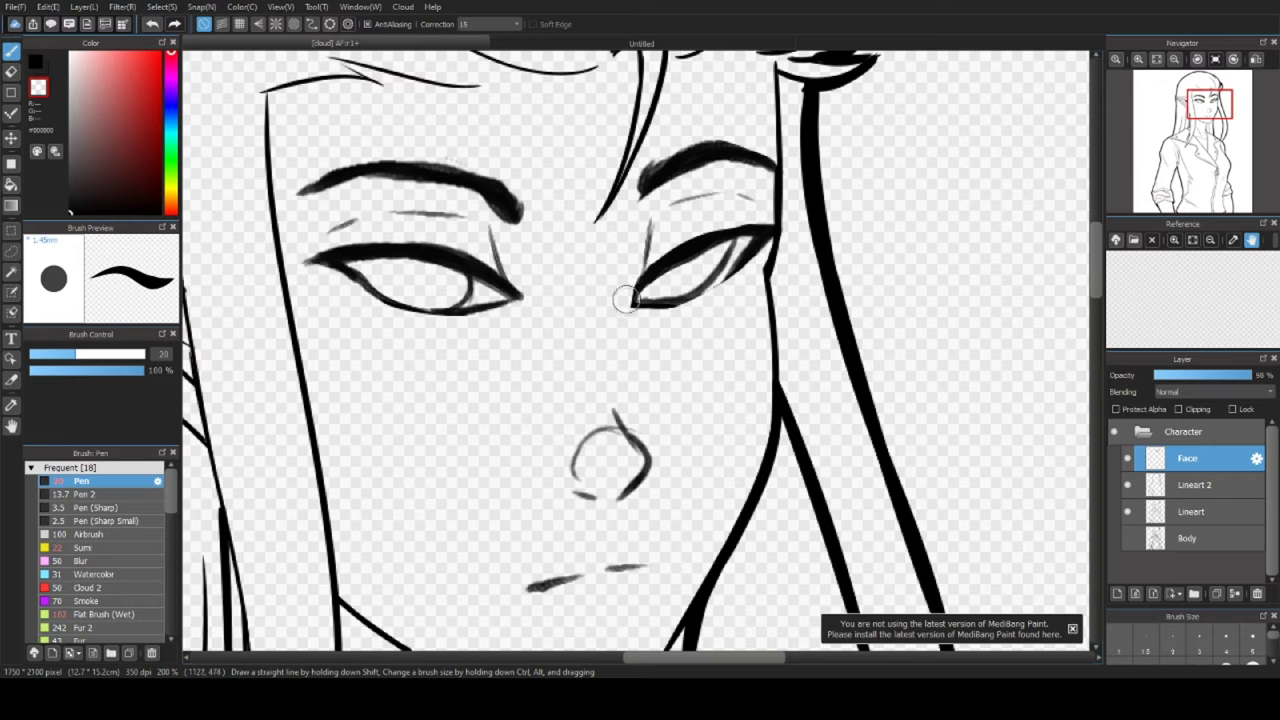
pyautogui.scroll(-6, 368, 283)
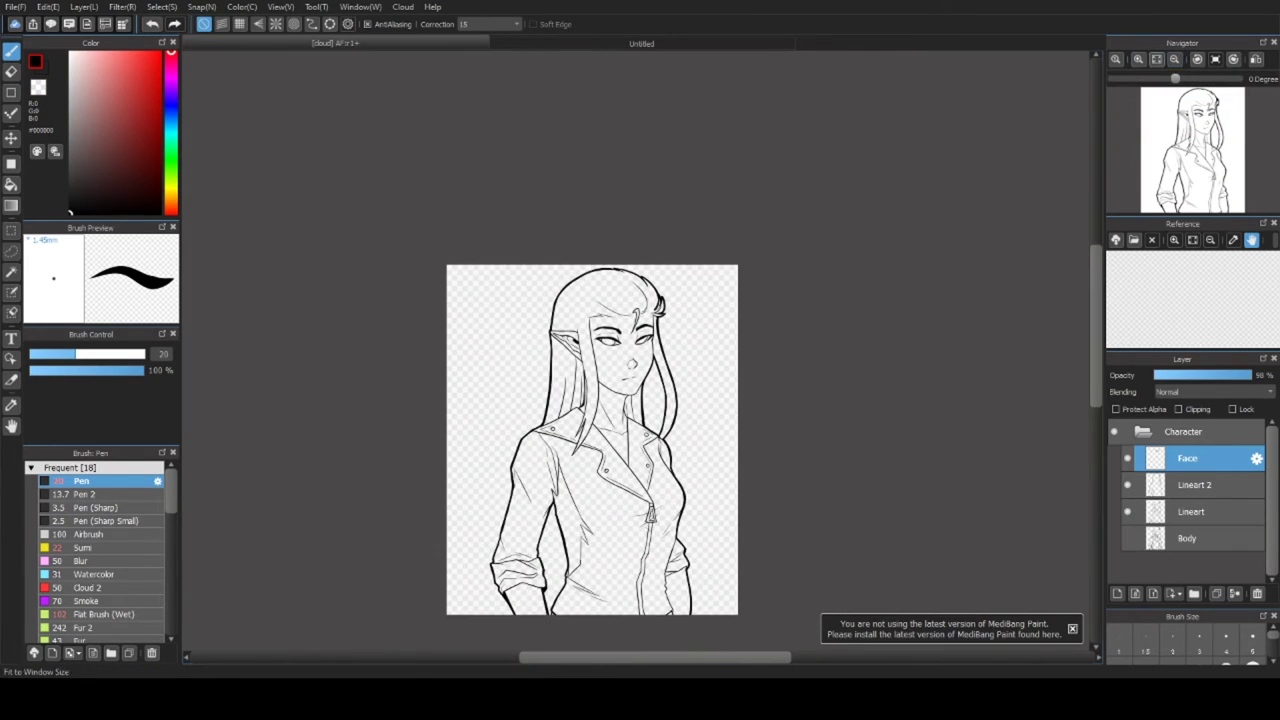
pyautogui.scroll(5, 857, 357)
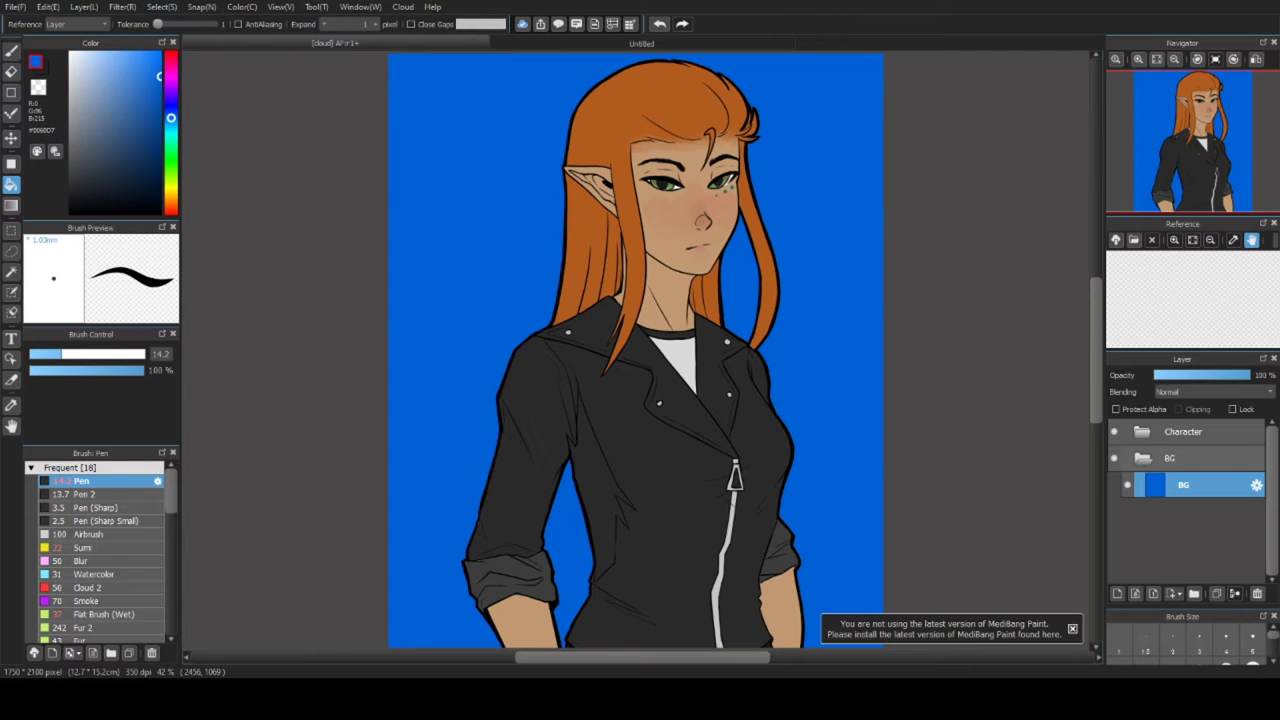
# - On the Color layer, paint #EEB085 highlights across the near hair lengths and far strand with Flat Brush (Wet) at size 37
pyautogui.click(1142, 431)
pyautogui.click(1195, 538)
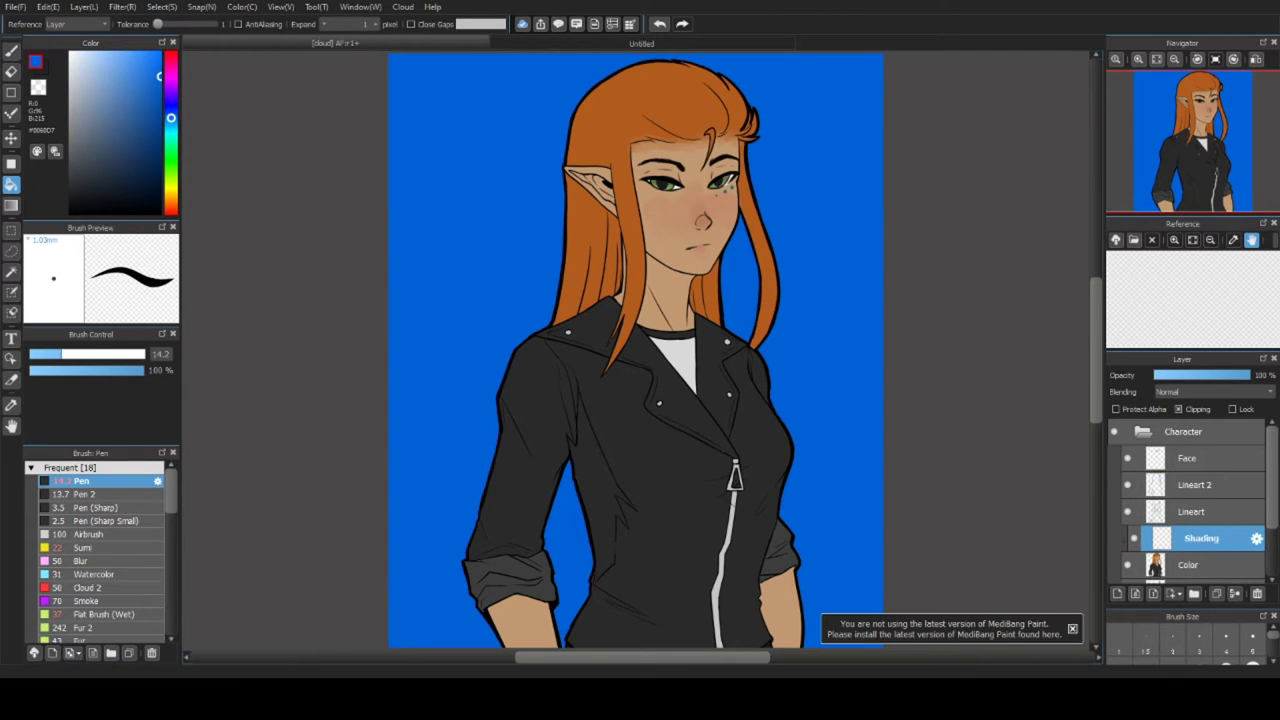
pyautogui.click(1188, 564)
pyautogui.click(106, 614)
pyautogui.scroll(3, 660, 220)
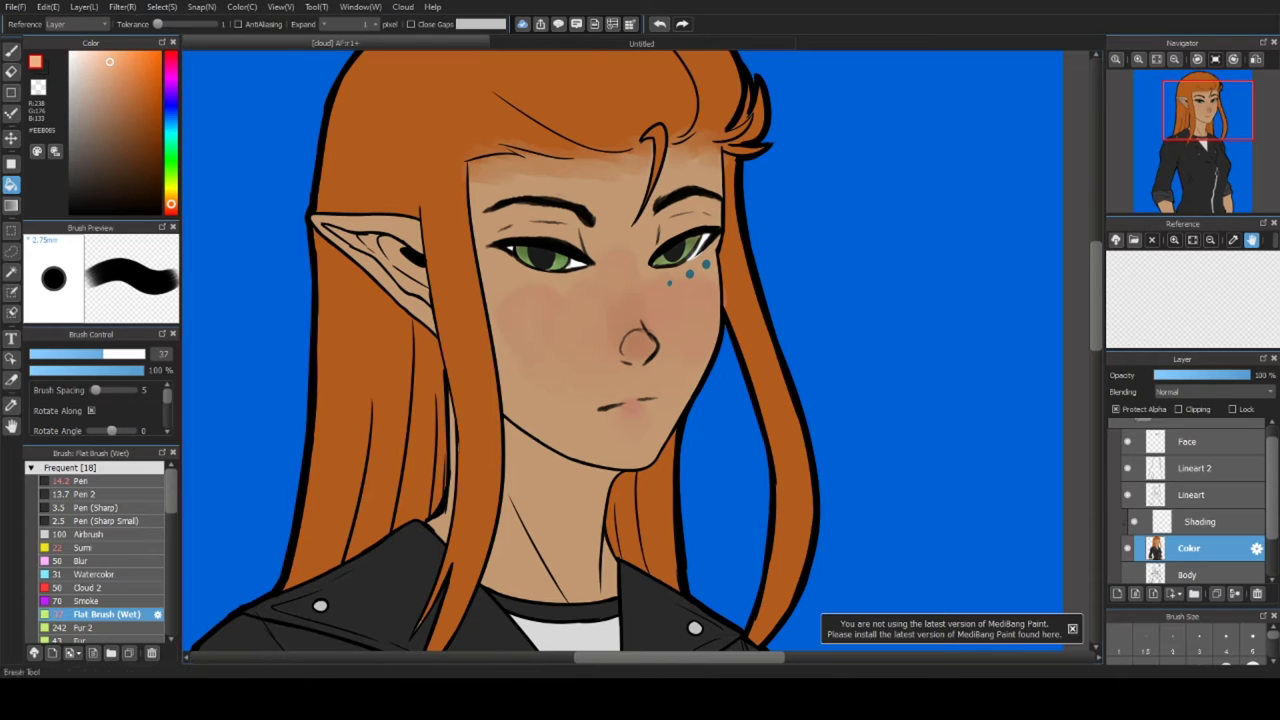
pyautogui.press('b')
pyautogui.moveTo(432, 298); pyautogui.dragTo(470, 370)
pyautogui.moveTo(730, 295); pyautogui.dragTo(775, 360)
pyautogui.moveTo(330, 338)
pyautogui.mouseDown()
pyautogui.moveTo(445, 315)
pyautogui.moveTo(512, 390)
pyautogui.mouseUp()
pyautogui.moveTo(440, 305); pyautogui.dragTo(520, 392)
# - Paint soft light highlights on the hair at the crown above the front tuft
pyautogui.scroll(3, 520, 392)
pyautogui.moveTo(765, 360)
pyautogui.mouseDown()
pyautogui.moveTo(720, 285)
pyautogui.moveTo(620, 318)
pyautogui.mouseUp()
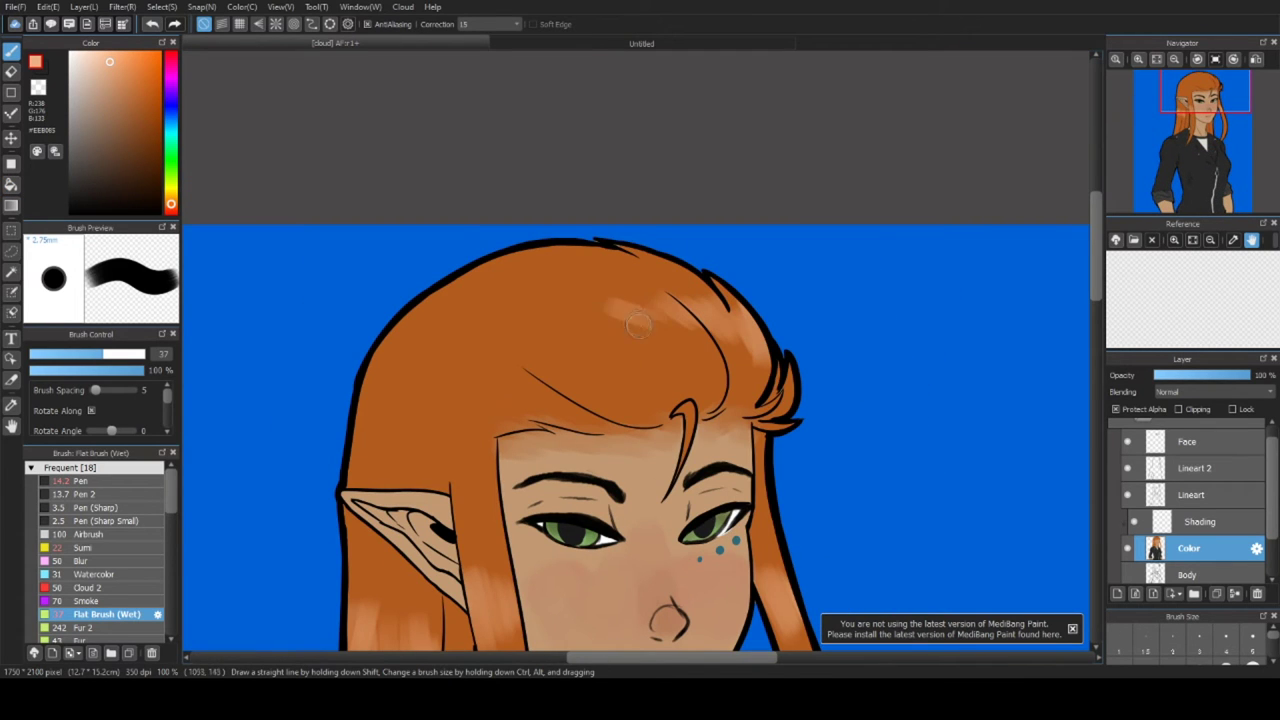
pyautogui.scroll(-3, 580, 333)
# - On the Shading layer, outline the cast shadow under the chin with the 14.2 pen and fill it black
pyautogui.click(1200, 521)
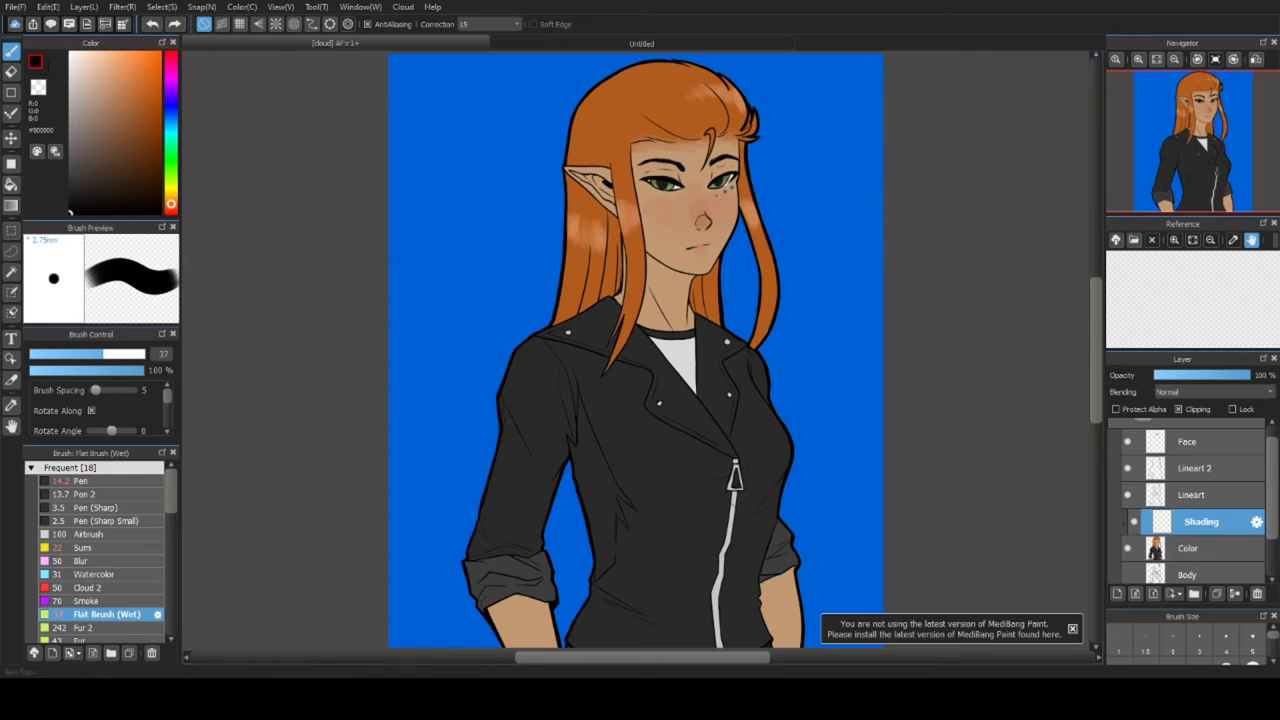
pyautogui.click(80, 481)
pyautogui.scroll(5, 683, 221)
pyautogui.moveTo(553, 368)
pyautogui.mouseDown()
pyautogui.moveTo(618, 468)
pyautogui.moveTo(708, 452)
pyautogui.moveTo(718, 432)
pyautogui.mouseUp()
pyautogui.press('g')
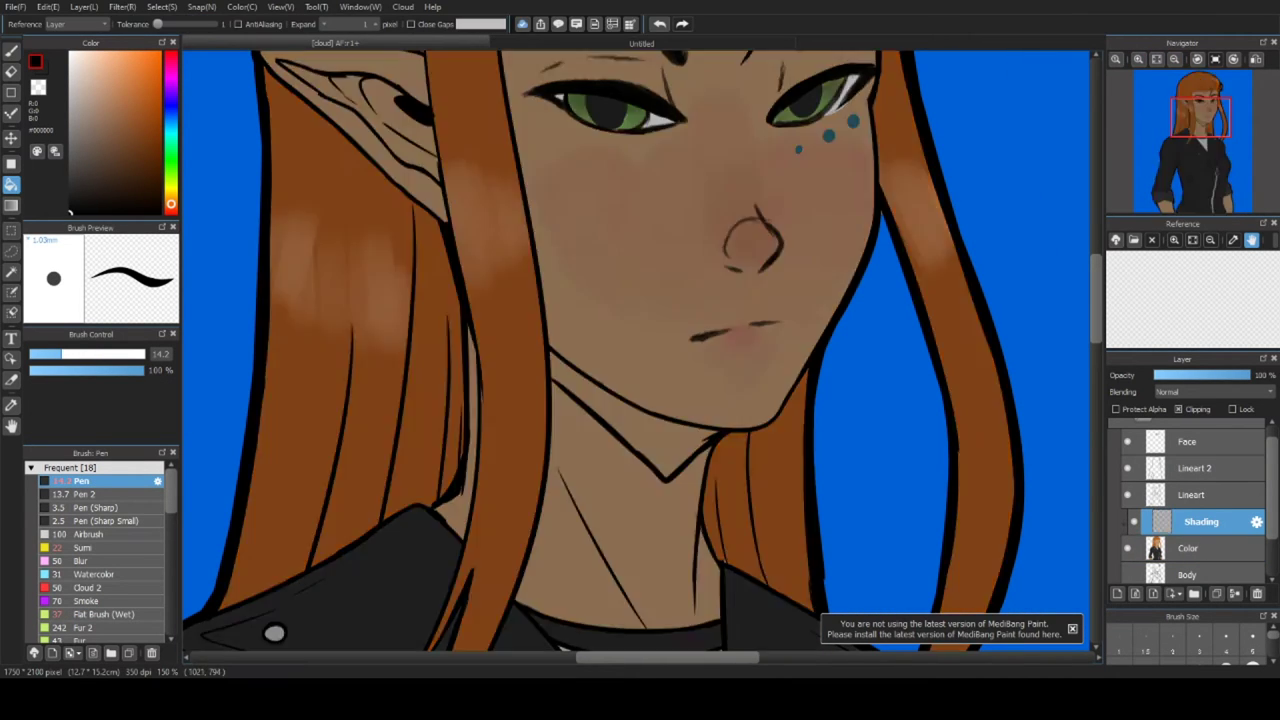
pyautogui.click(705, 440)
pyautogui.press('p')
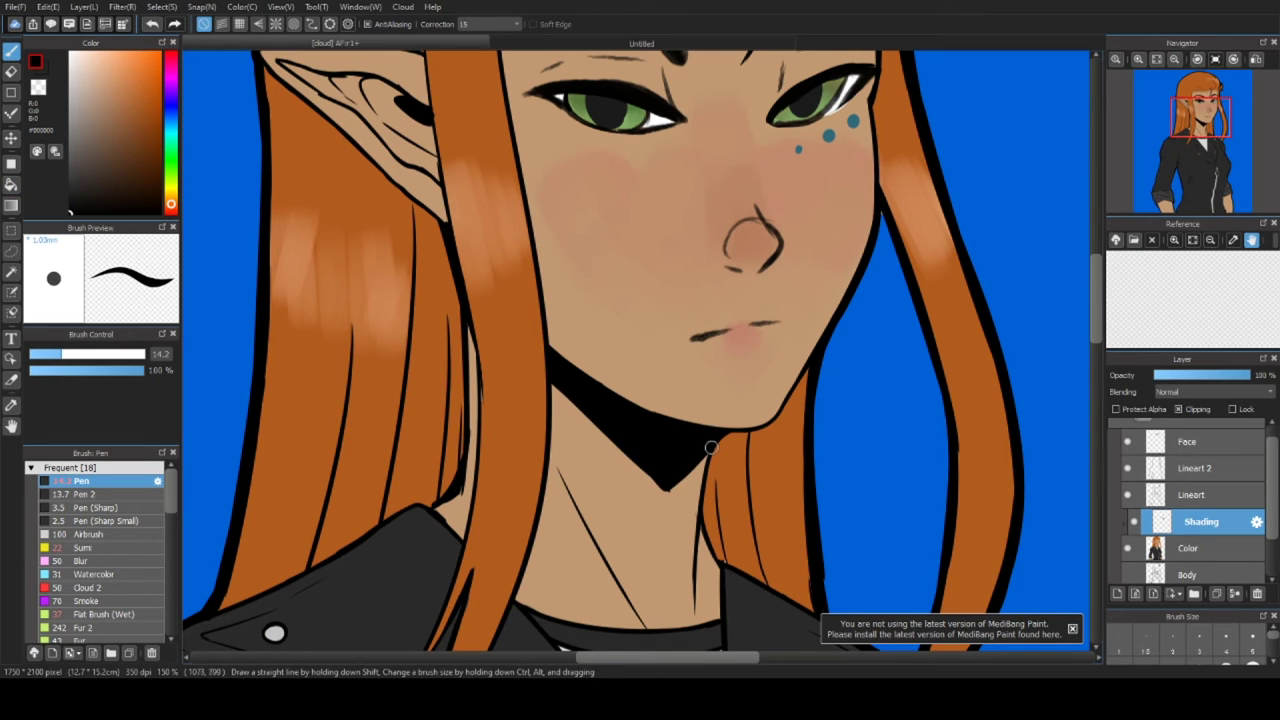
# - Paint black shadows between the near hair strands behind the neck and trim them with the transparent colour
pyautogui.scroll(-5, 710, 446)
pyautogui.scroll(5, 710, 446)
pyautogui.moveTo(470, 322); pyautogui.dragTo(460, 535)
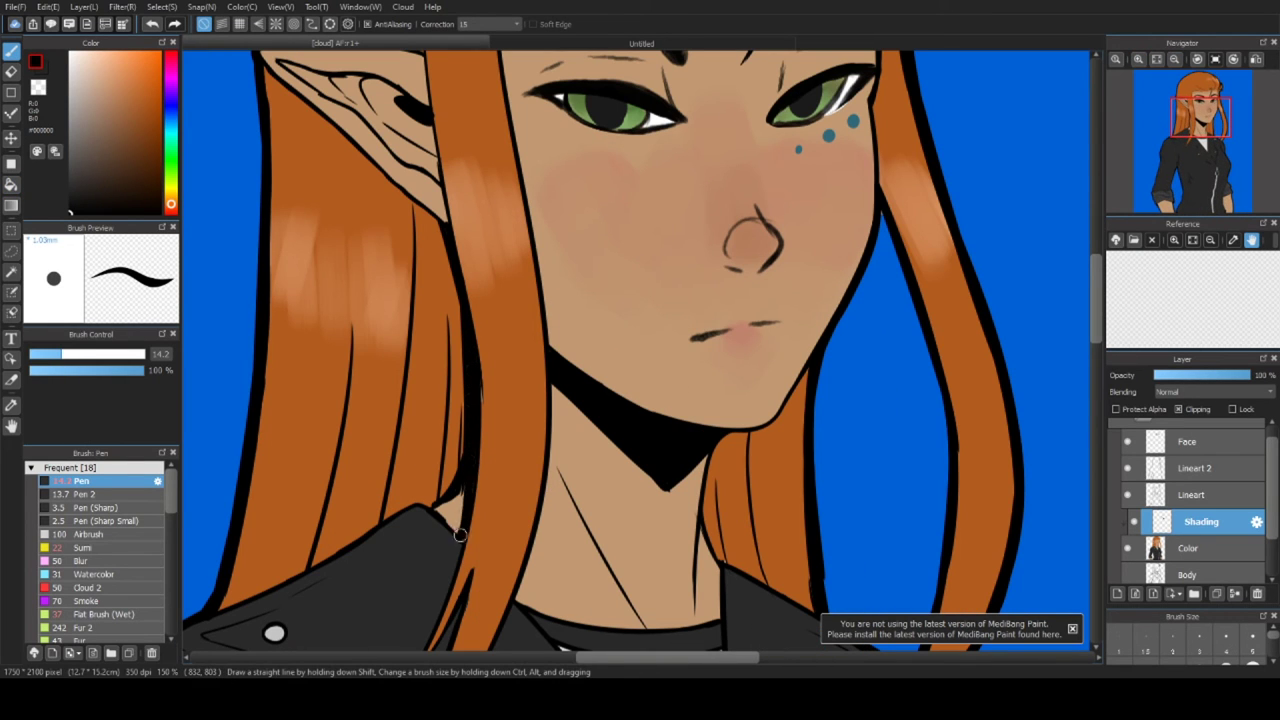
pyautogui.moveTo(446, 302); pyautogui.dragTo(424, 500)
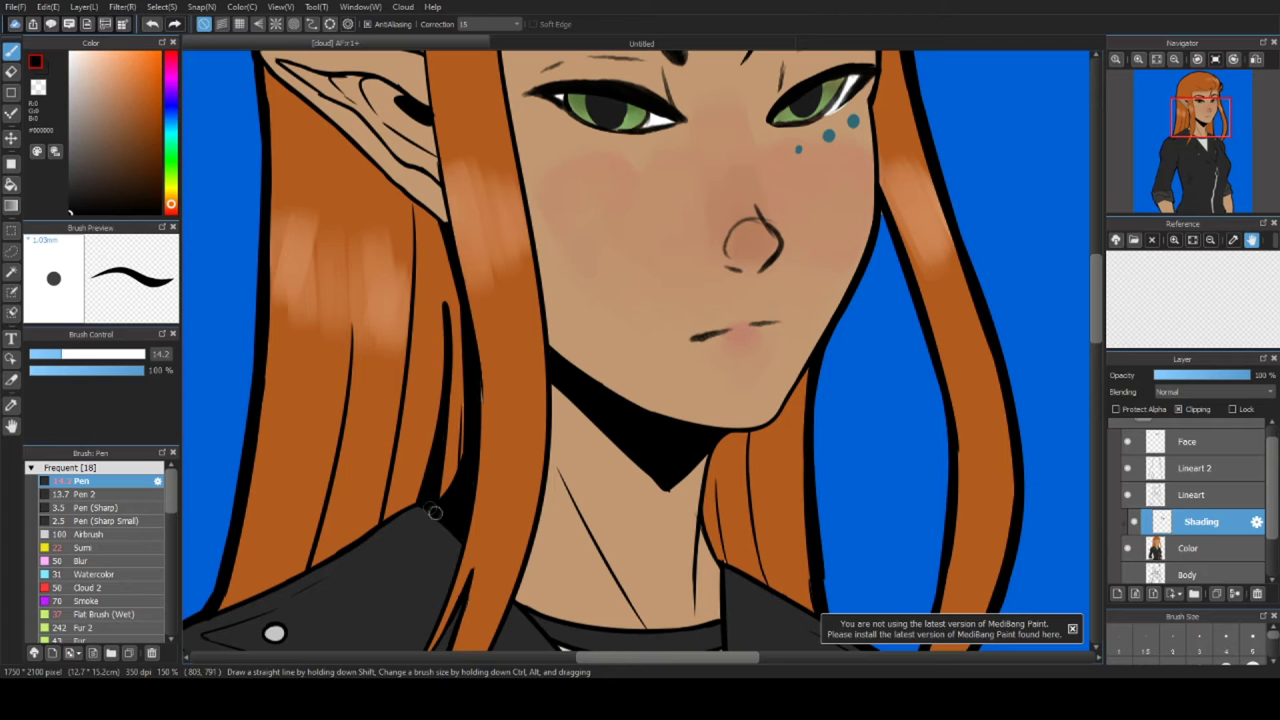
pyautogui.moveTo(404, 331); pyautogui.dragTo(352, 540)
pyautogui.press('x')
pyautogui.moveTo(438, 432); pyautogui.dragTo(444, 292)
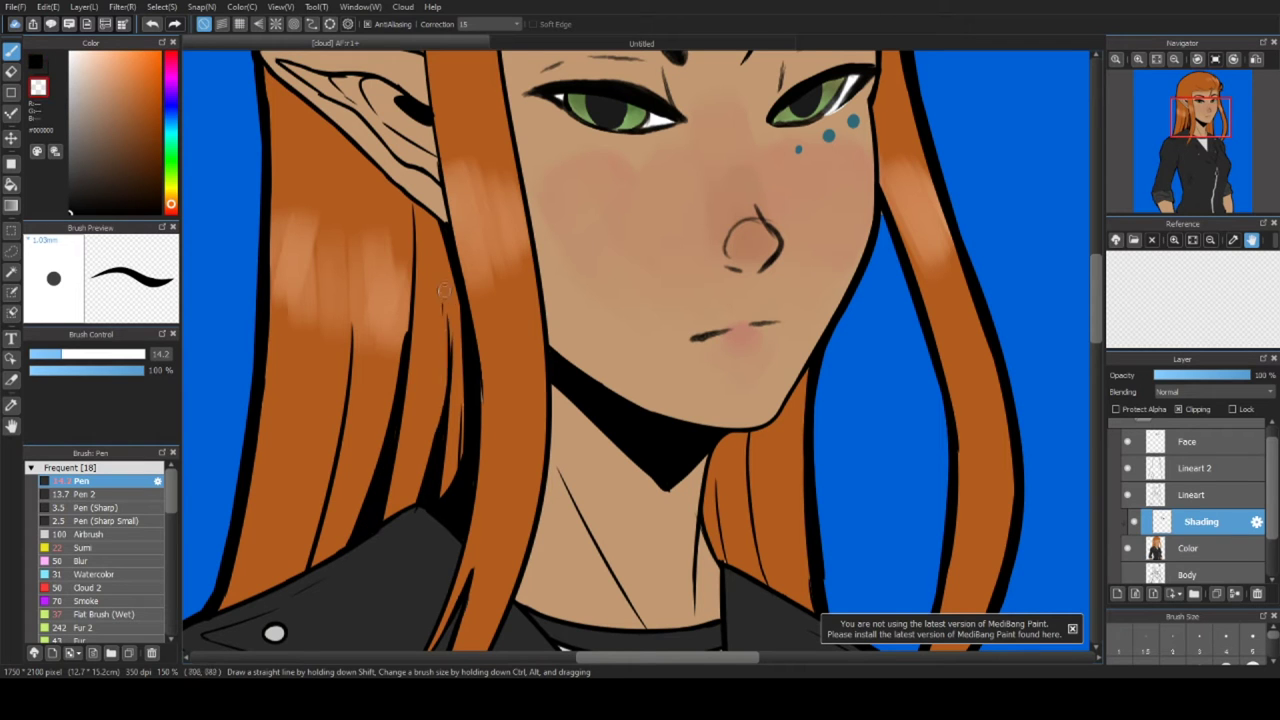
pyautogui.scroll(-3, 450, 450)
pyautogui.scroll(3, 563, 401)
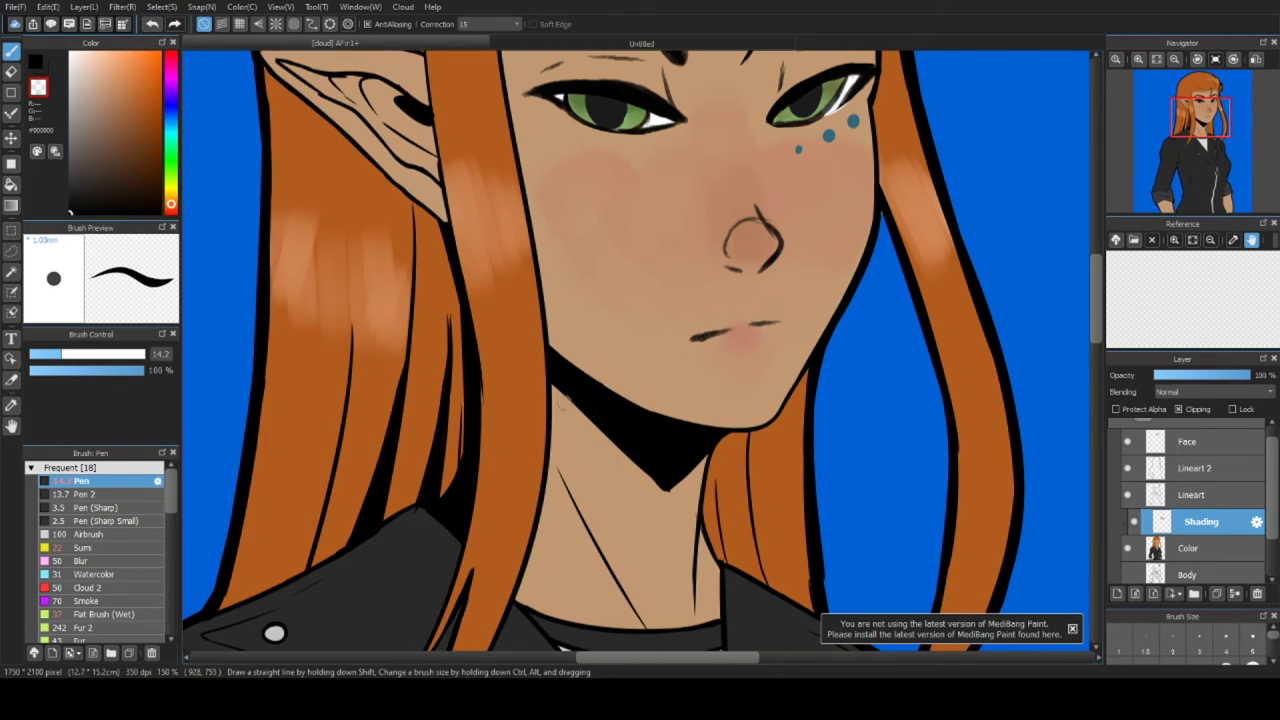
# - Add black shading between the hair strands on the neck's far side, below the front tuft and inside the near ear
pyautogui.press('x')
pyautogui.moveTo(728, 470)
pyautogui.mouseDown()
pyautogui.moveTo(740, 575)
pyautogui.moveTo(660, 345)
pyautogui.moveTo(722, 482)
pyautogui.mouseUp()
pyautogui.hotkey('ctrl', 'z')
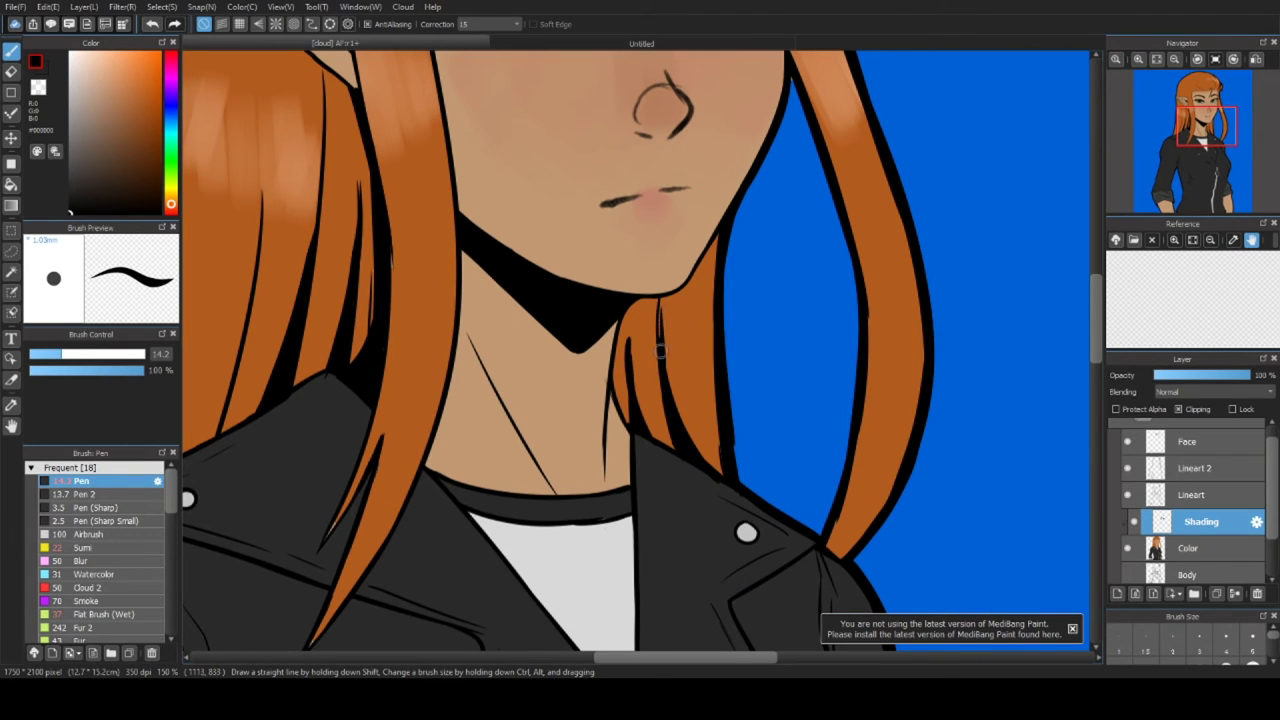
pyautogui.scroll(5, 765, 225)
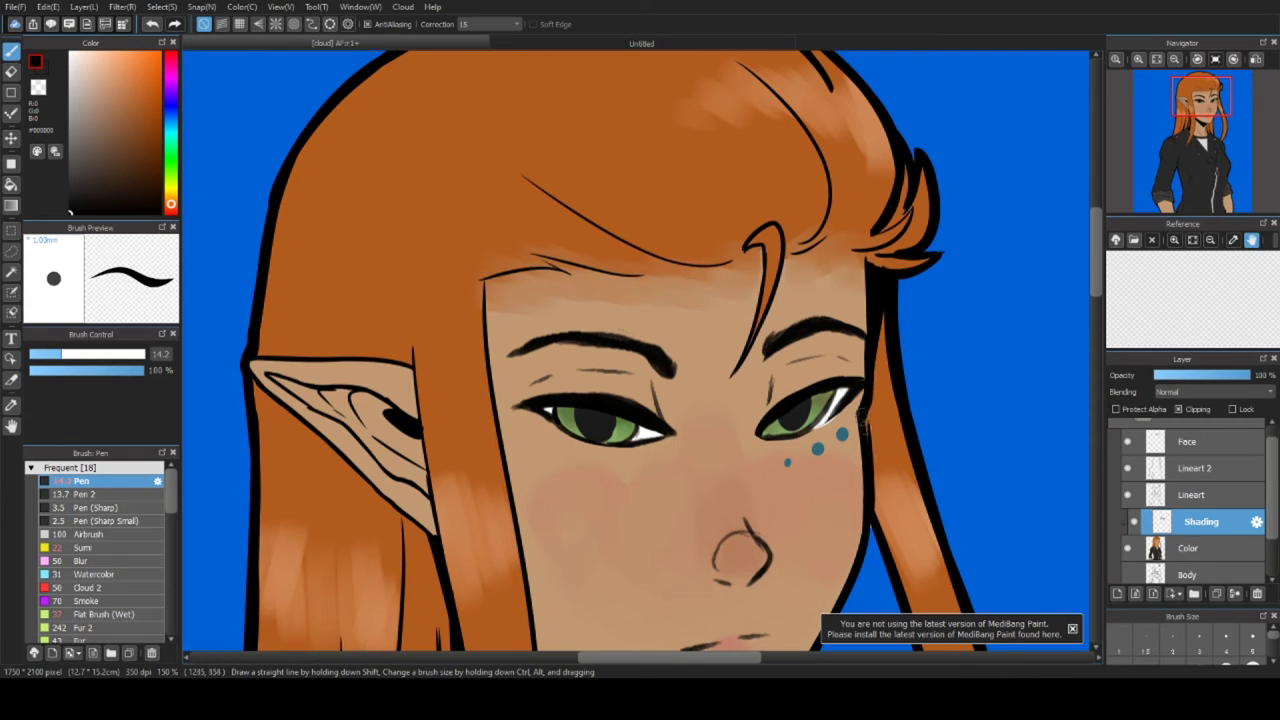
pyautogui.scroll(-5, 862, 425)
pyautogui.scroll(4, 560, 400)
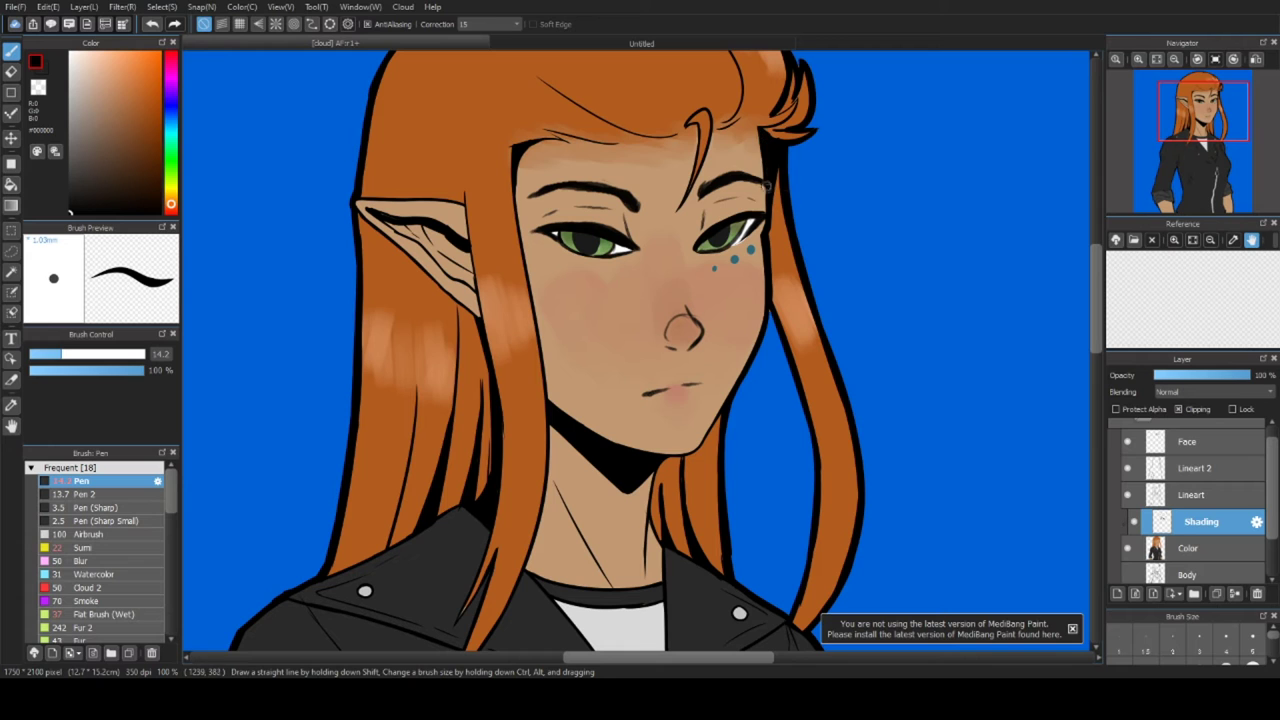
pyautogui.scroll(-5, 763, 213)
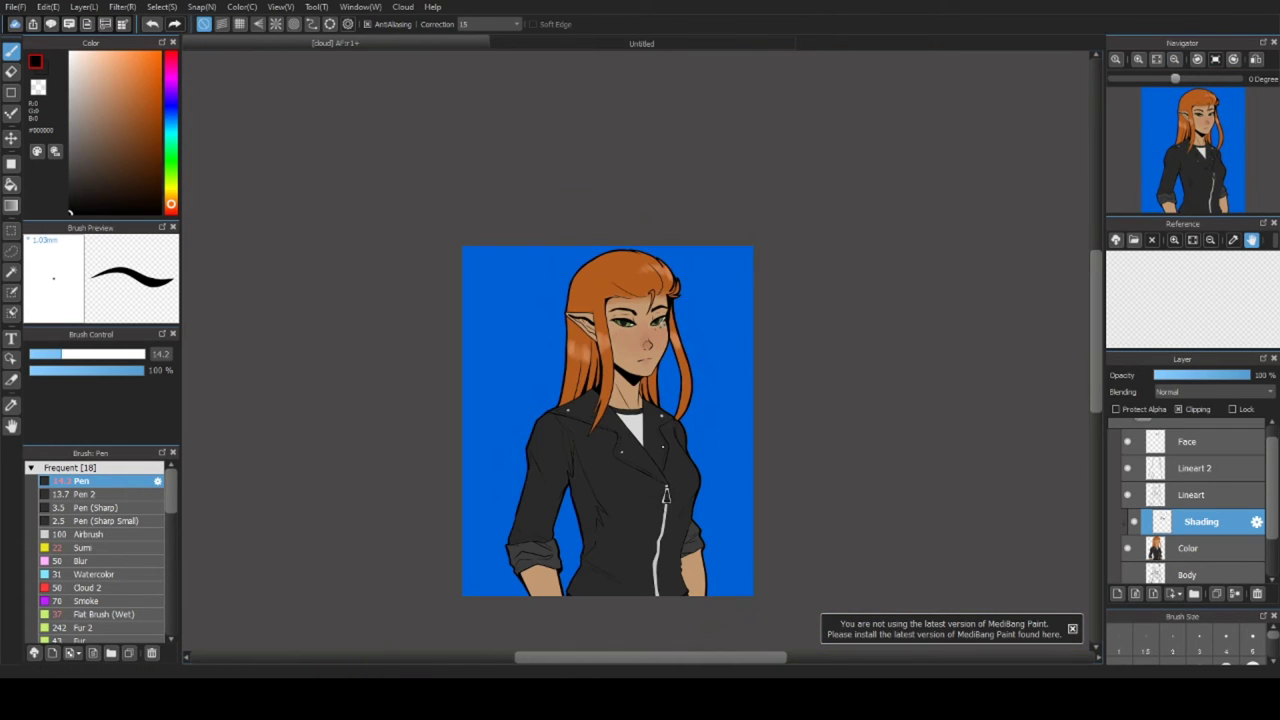
# - Fill the jacket's side between the near armhole and the zigzag fold with solid black shading
pyautogui.scroll(5, 576, 165)
pyautogui.moveTo(576, 163); pyautogui.dragTo(612, 592)
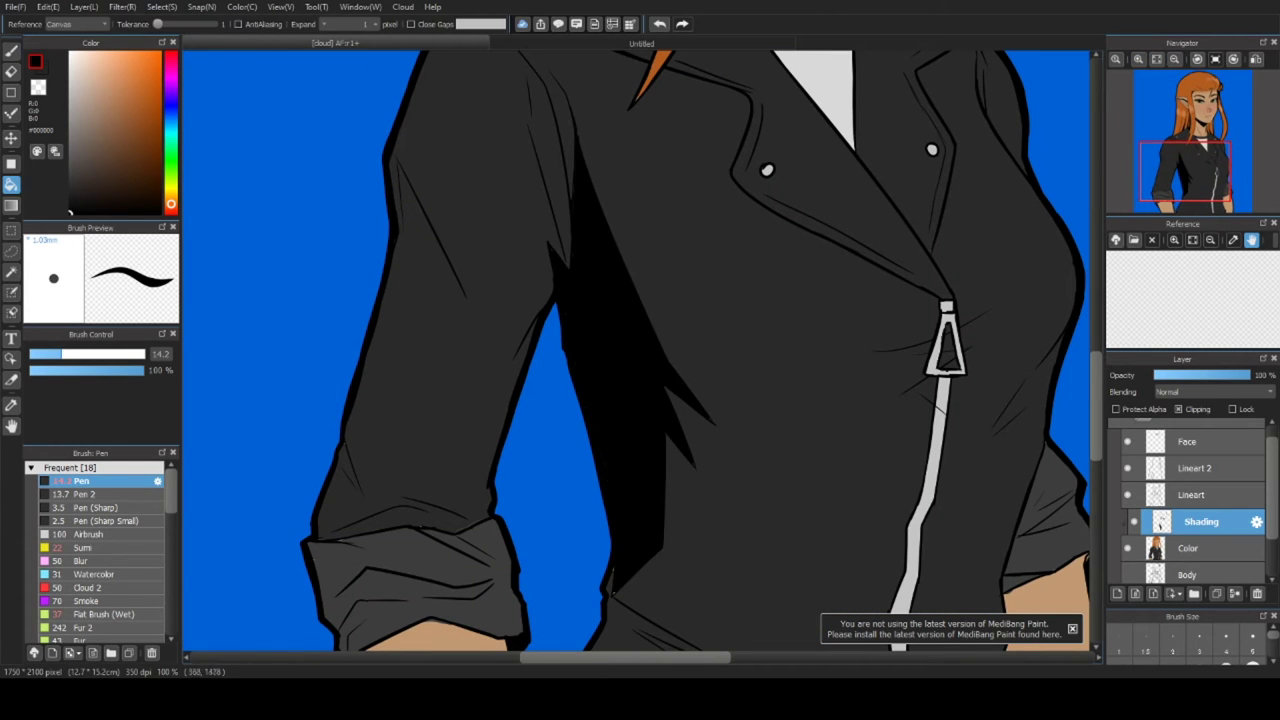
# - Shade the near rolled cuff's main fold in black, sampling the cuff grey #3D3D3D for the Color layer before returning to black
pyautogui.scroll(-3, 326, 430)
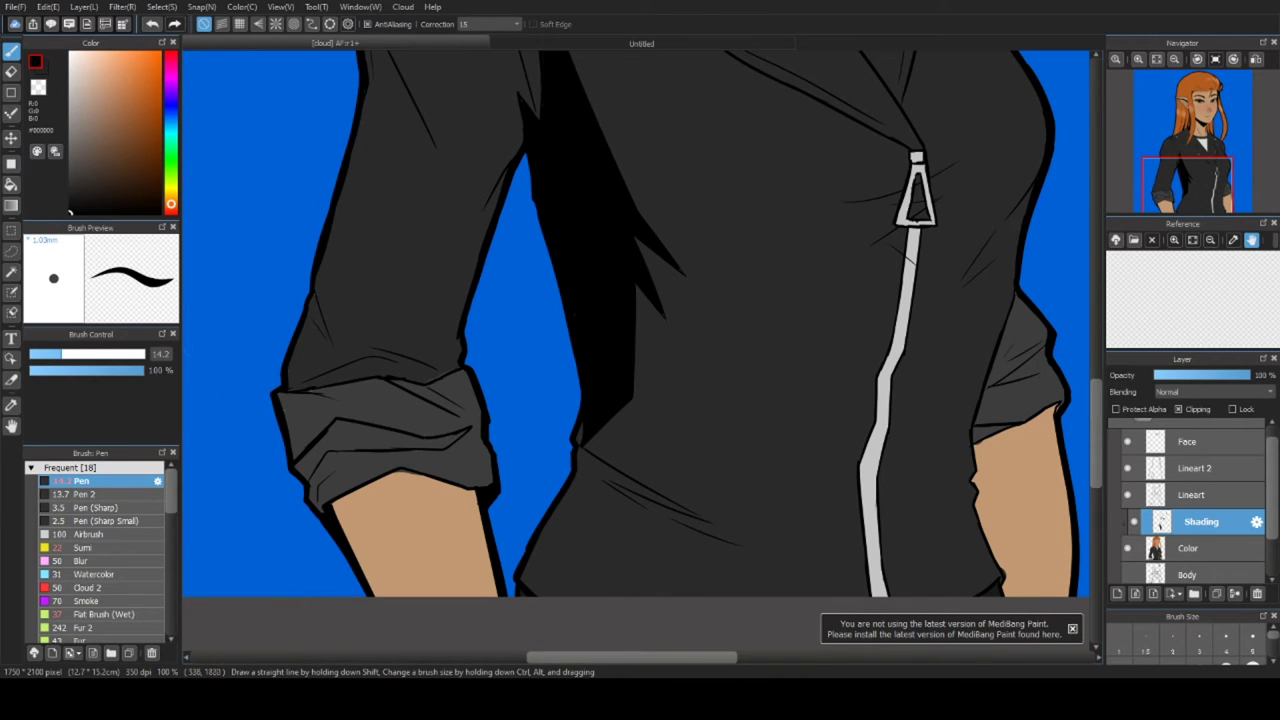
pyautogui.moveTo(290, 440); pyautogui.dragTo(466, 432)
pyautogui.keyDown('alt'); pyautogui.click(577, 433); pyautogui.keyUp('alt')
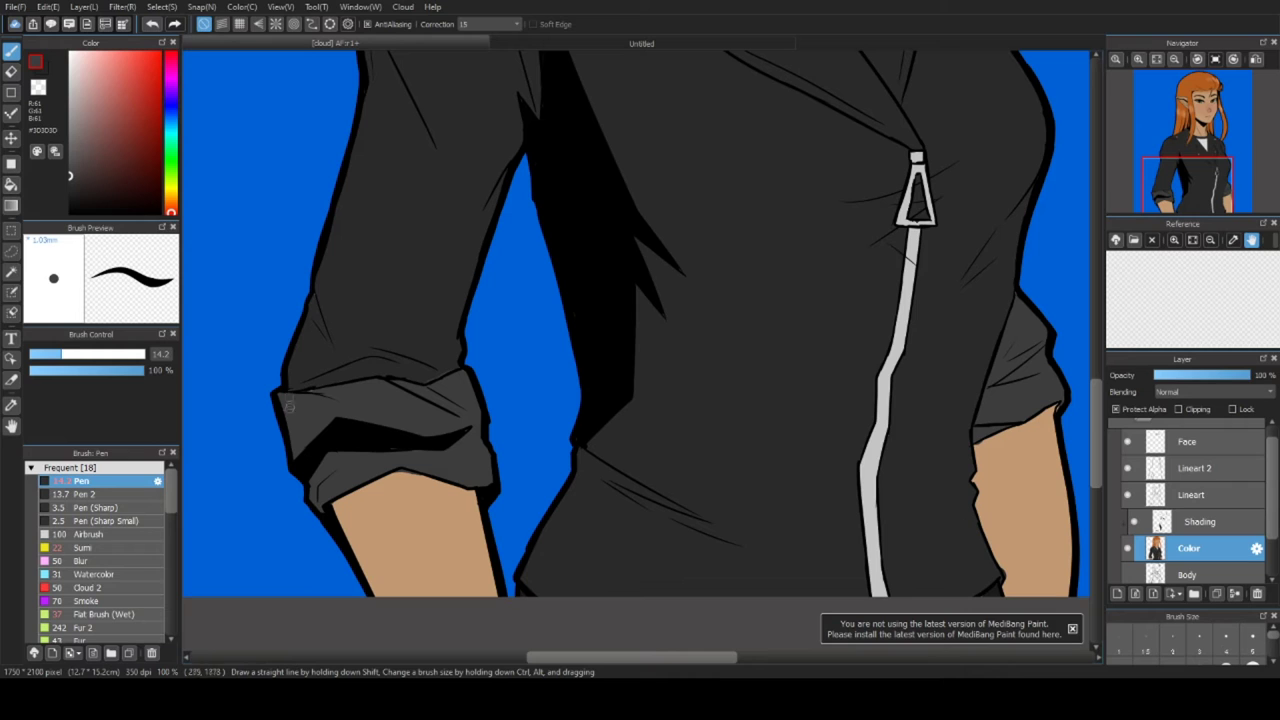
pyautogui.keyDown('alt'); pyautogui.click(346, 426); pyautogui.keyUp('alt')
pyautogui.scroll(6, 600, 380)
pyautogui.hscroll(-3, 650, 350)
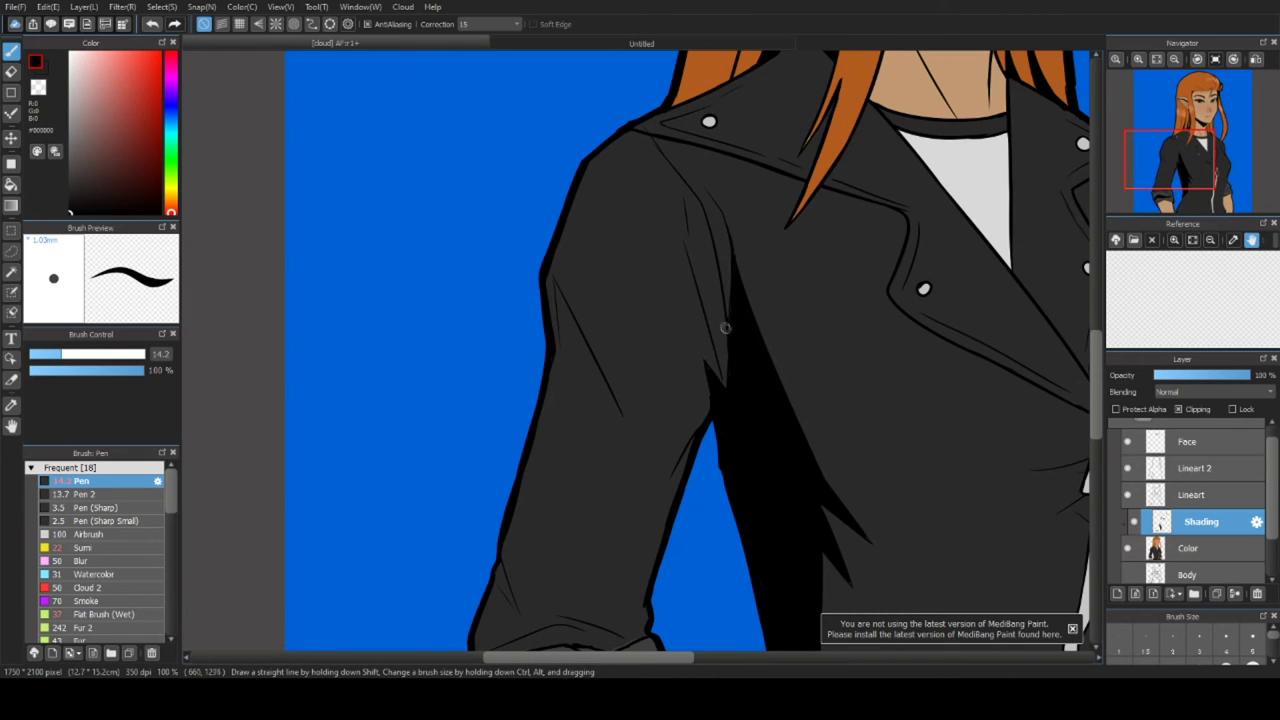
# - Thicken the near armhole seam and fill the inner upper sleeve beside the armpit with solid black shading
pyautogui.moveTo(732, 314); pyautogui.dragTo(707, 218)
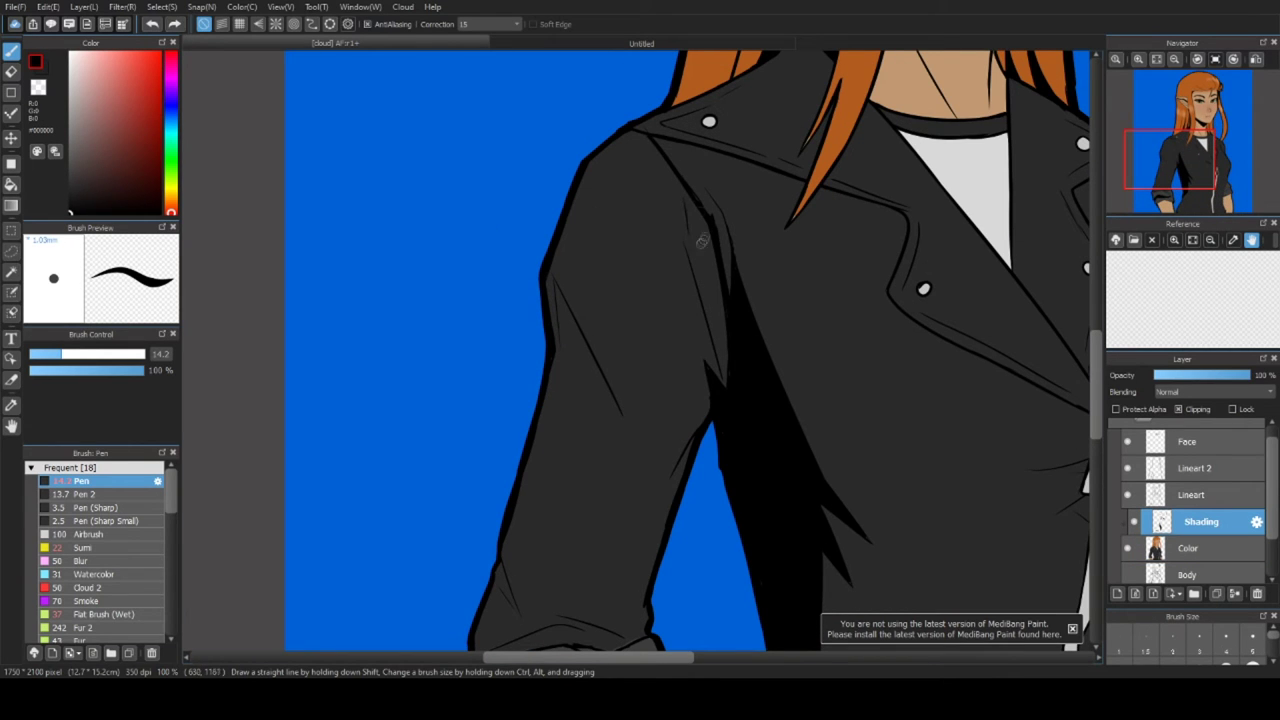
pyautogui.moveTo(697, 284); pyautogui.dragTo(718, 390)
pyautogui.scroll(-3, 692, 297)
pyautogui.scroll(3, 692, 297)
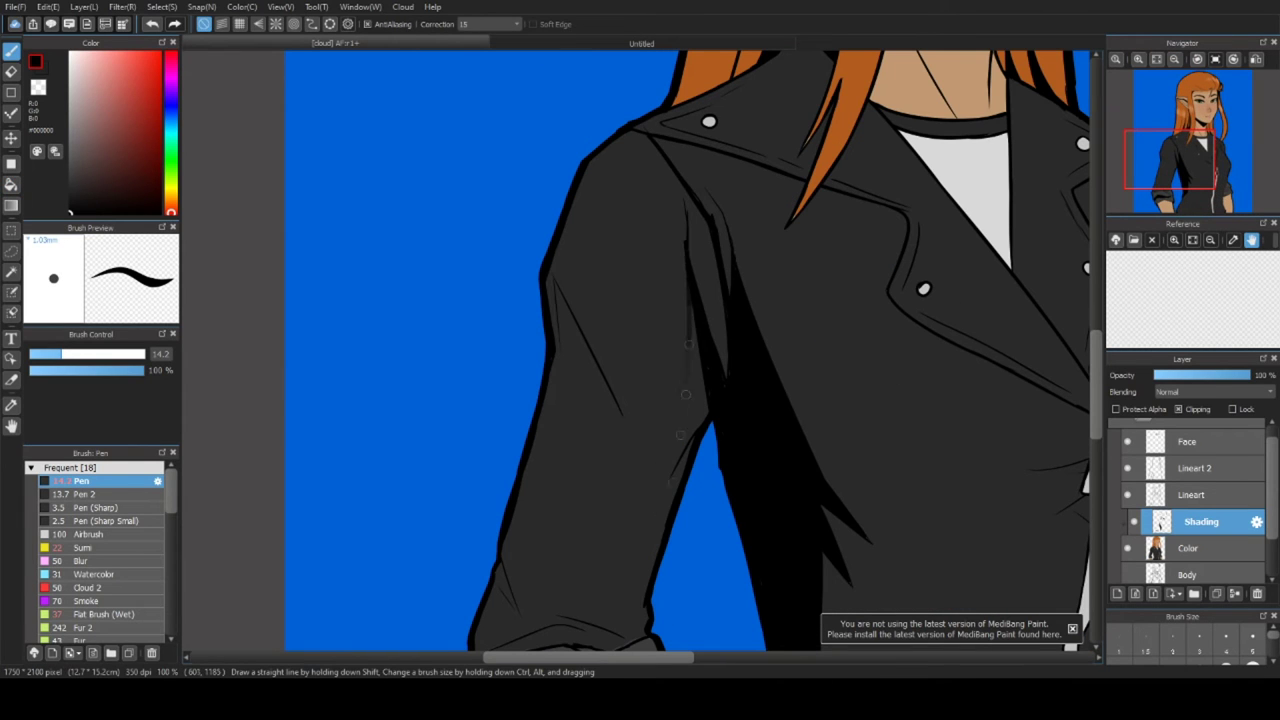
pyautogui.press('g')
pyautogui.scroll(-4, 685, 394)
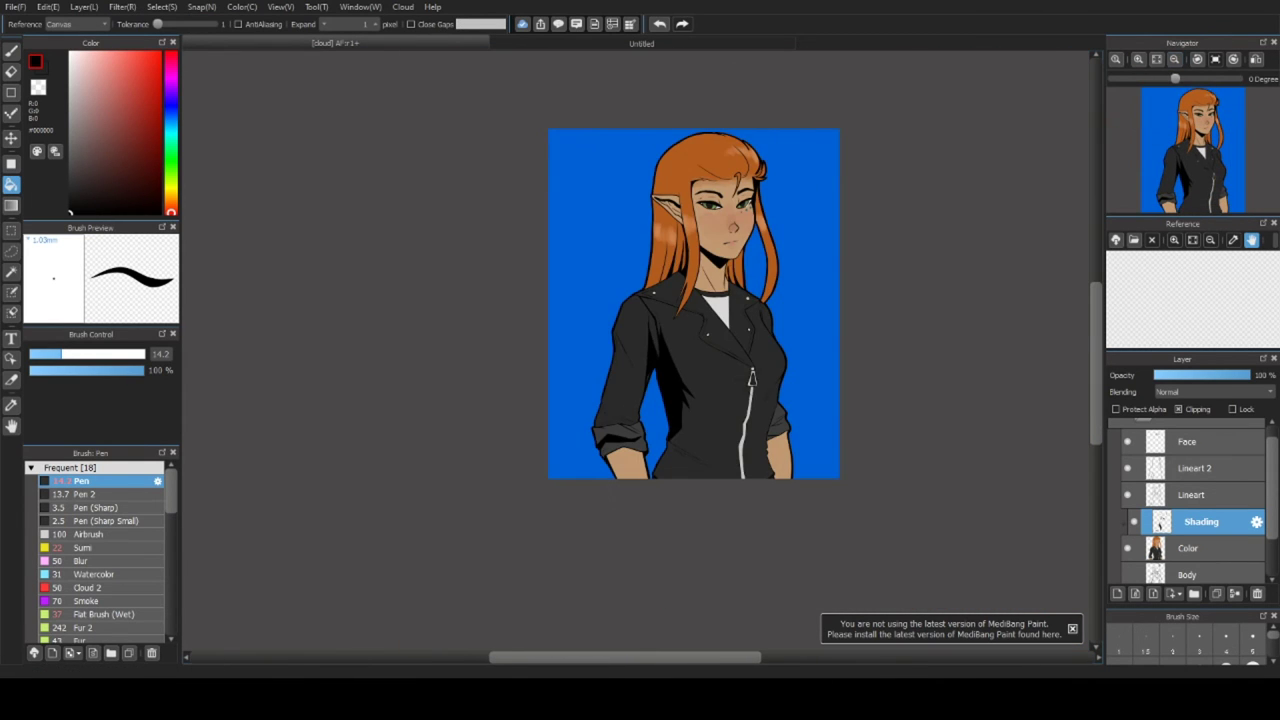
pyautogui.scroll(4, 633, 346)
# - Outline a pointed fold shadow on the outer edge of the near upper sleeve and fill it black
pyautogui.press('b')
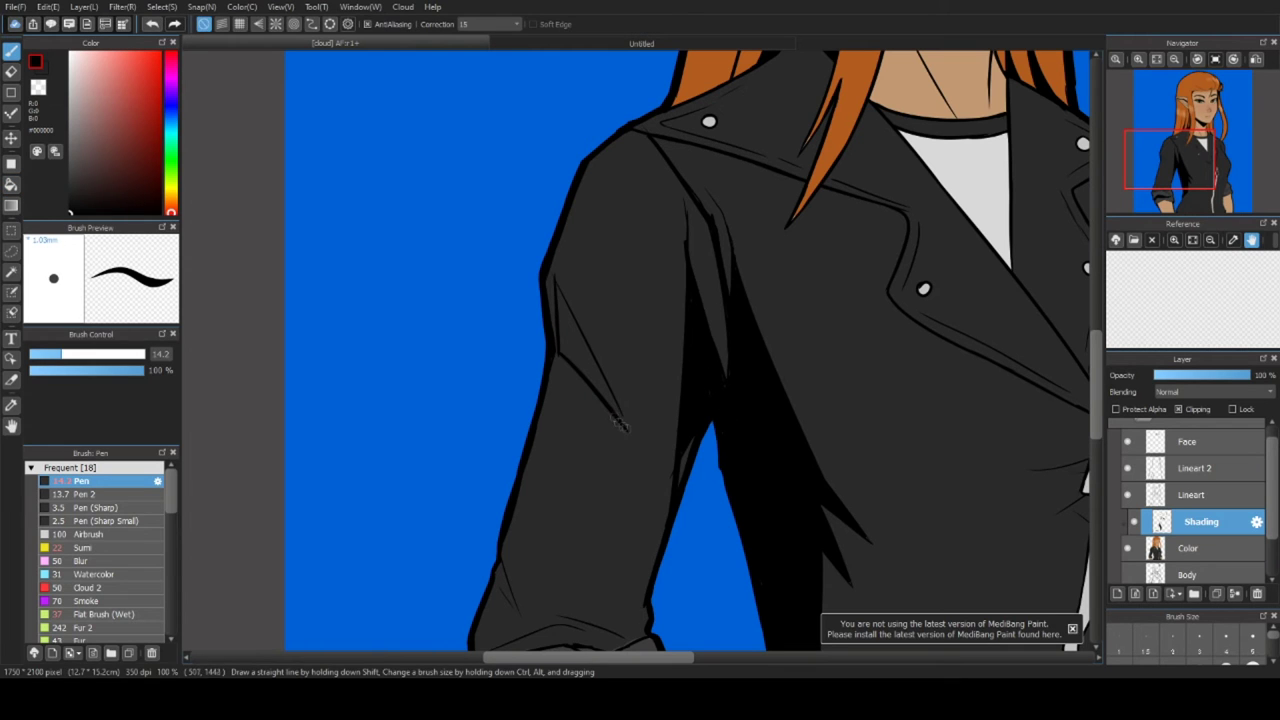
pyautogui.press('g')
pyautogui.scroll(-2, 581, 306)
pyautogui.press('b')
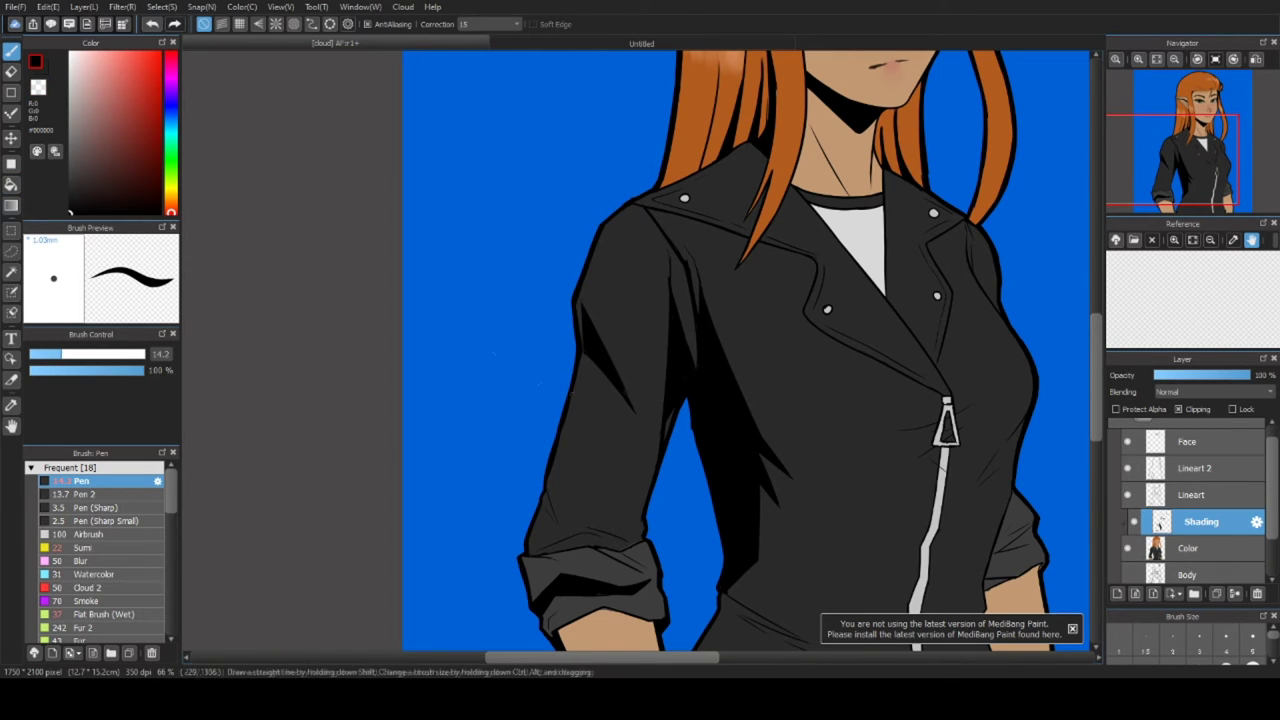
# - Shade the near lower sleeve black above the rolled cuff, including the elbow-side folds and the inner corner
pyautogui.scroll(3, 773, 335)
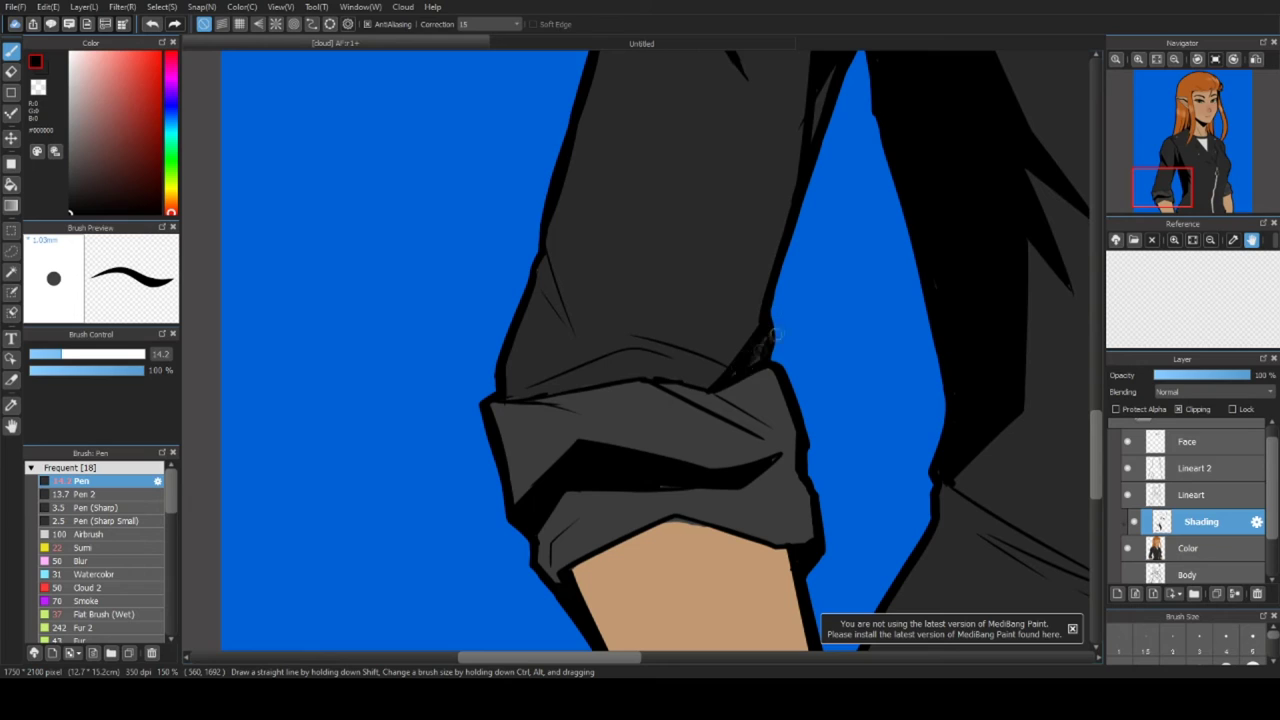
pyautogui.moveTo(510, 361); pyautogui.dragTo(590, 351)
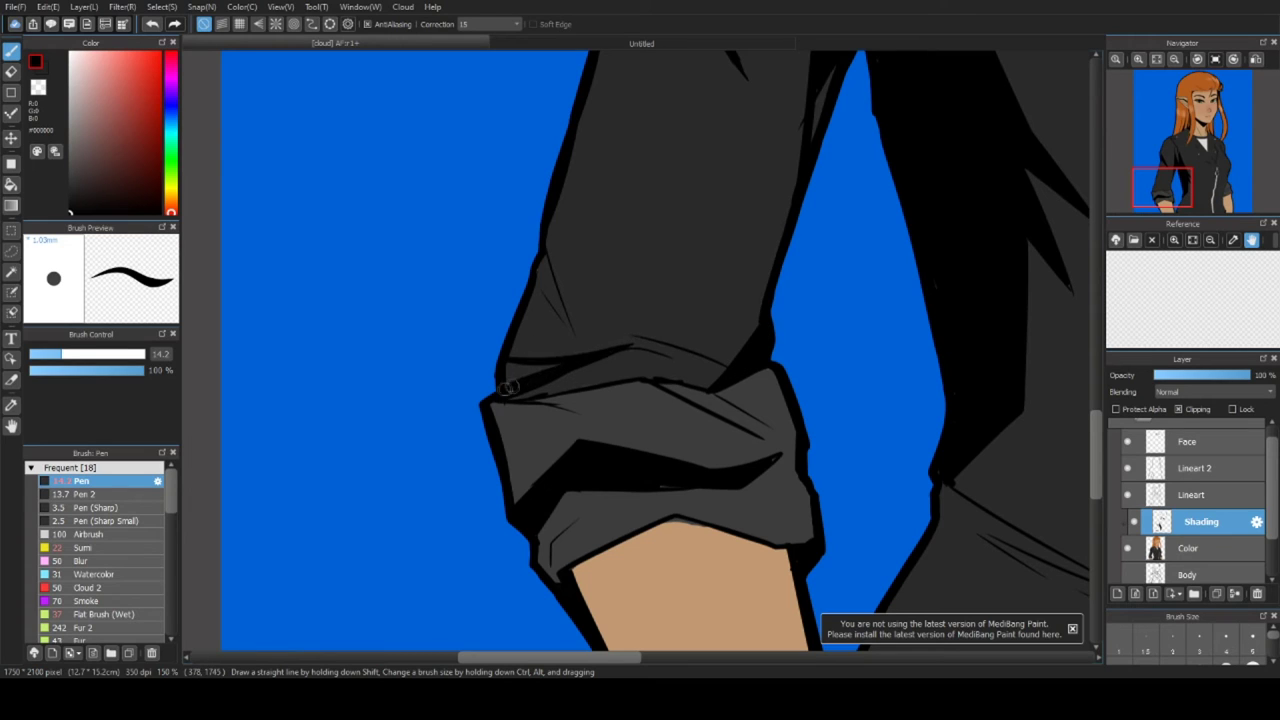
pyautogui.moveTo(728, 365); pyautogui.dragTo(626, 344)
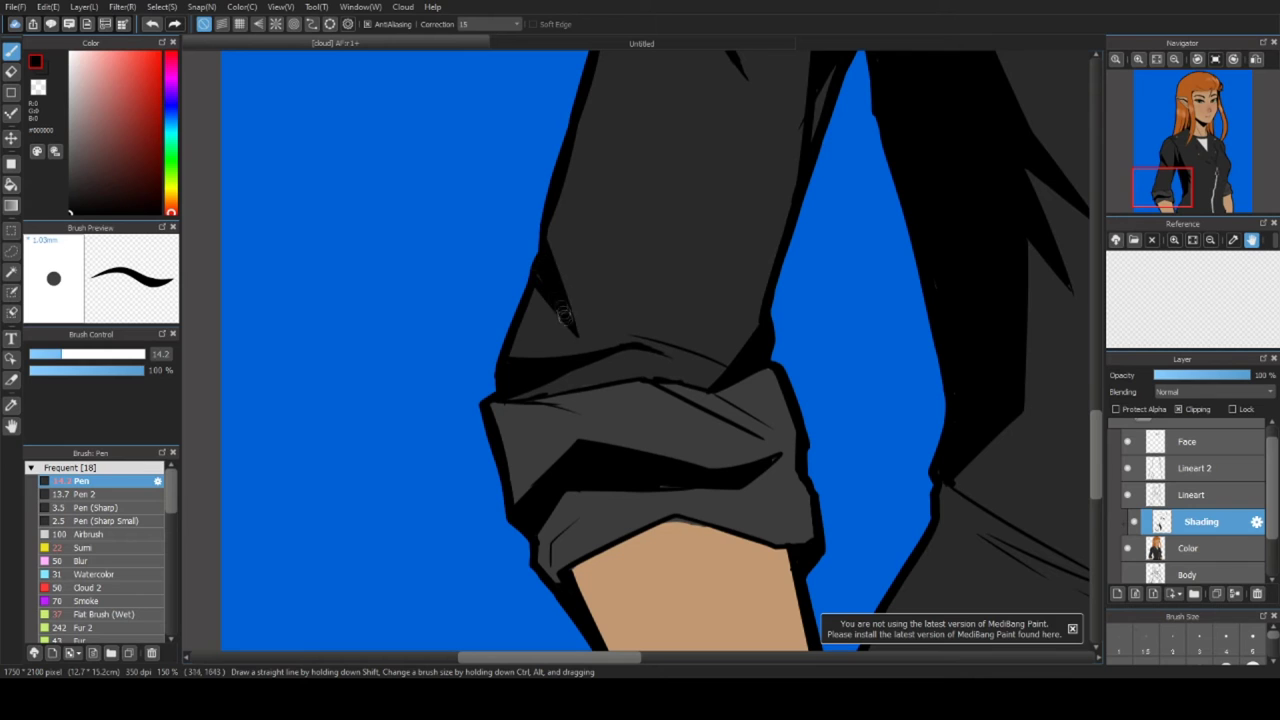
pyautogui.scroll(-3, 555, 295)
pyautogui.scroll(3, 580, 337)
pyautogui.moveTo(586, 355); pyautogui.dragTo(512, 292)
pyautogui.moveTo(576, 148)
pyautogui.mouseDown()
pyautogui.moveTo(596, 325)
pyautogui.moveTo(550, 211)
pyautogui.mouseUp()
pyautogui.moveTo(695, 385); pyautogui.dragTo(520, 392)
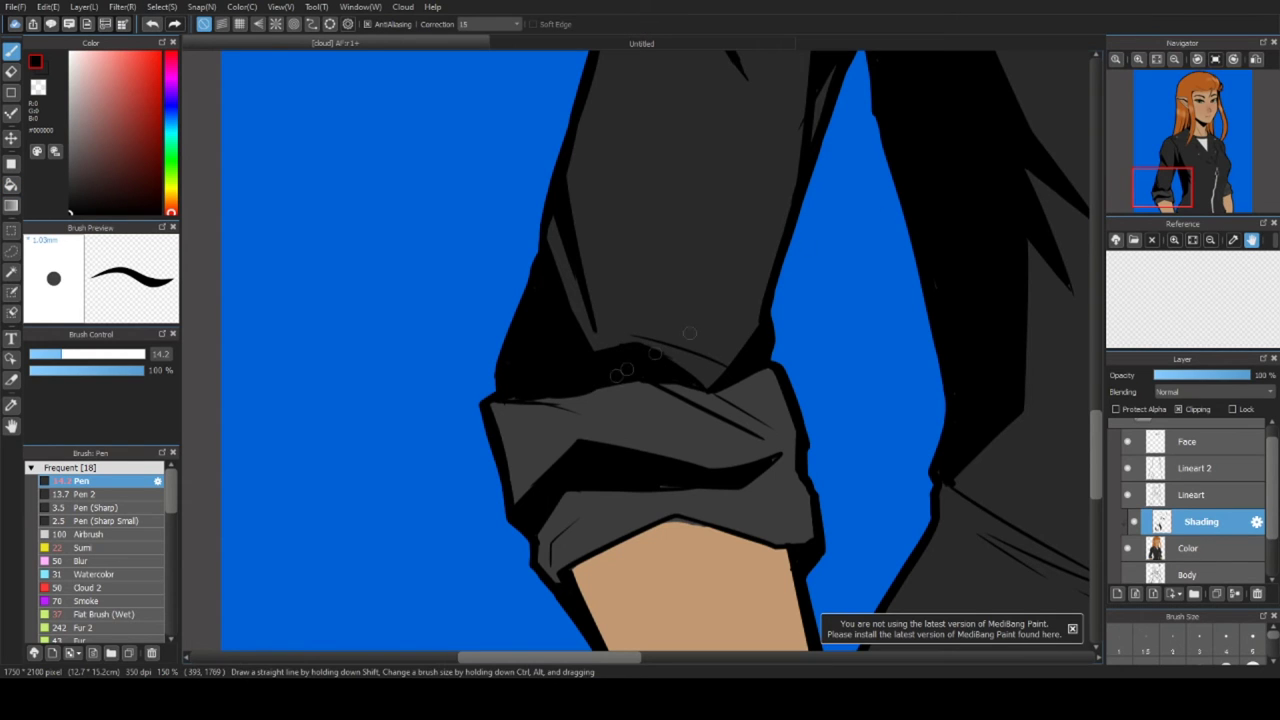
pyautogui.scroll(-3, 530, 390)
pyautogui.scroll(5, 592, 287)
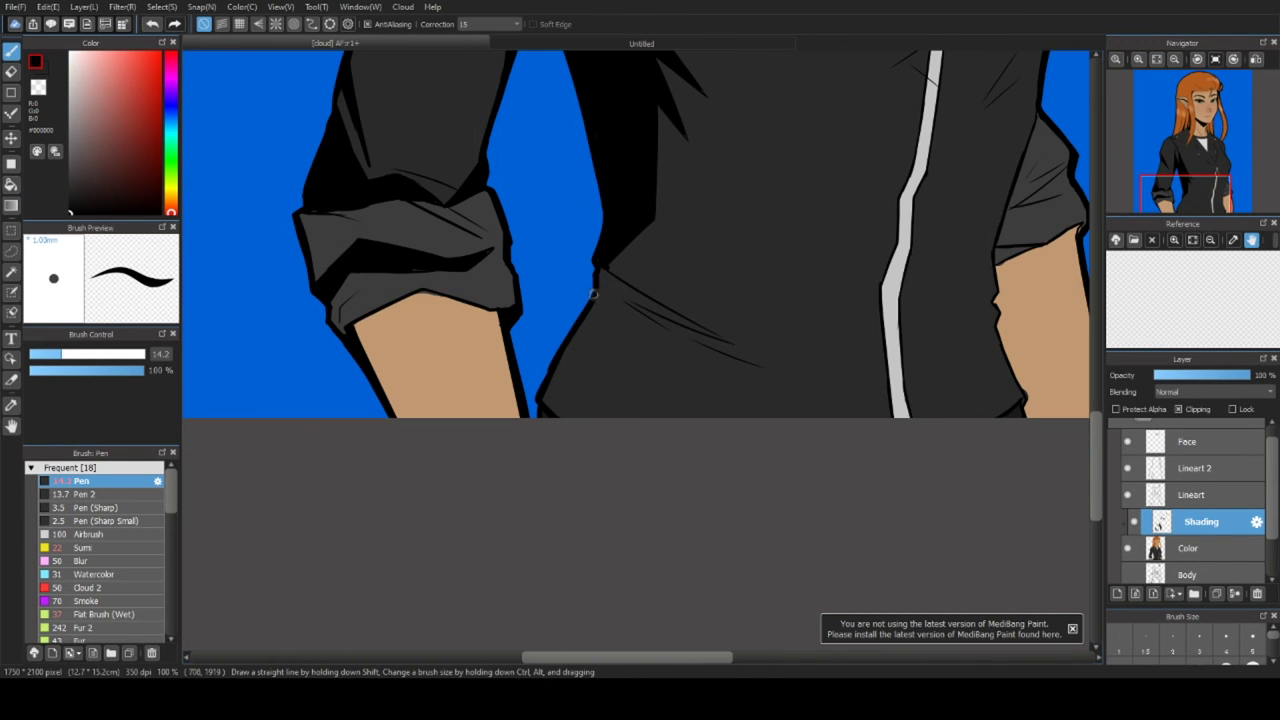
pyautogui.moveTo(605, 310); pyautogui.dragTo(700, 360)
pyautogui.hotkey('ctrl', 'z')
pyautogui.moveTo(612, 305); pyautogui.dragTo(720, 340)
pyautogui.hotkey('ctrl', 'z')
pyautogui.hotkey('ctrl', 'z')
pyautogui.moveTo(598, 298)
pyautogui.mouseDown()
pyautogui.moveTo(686, 352)
pyautogui.moveTo(763, 366)
pyautogui.moveTo(922, 232)
pyautogui.mouseUp()
pyautogui.hotkey('ctrl', 'z')
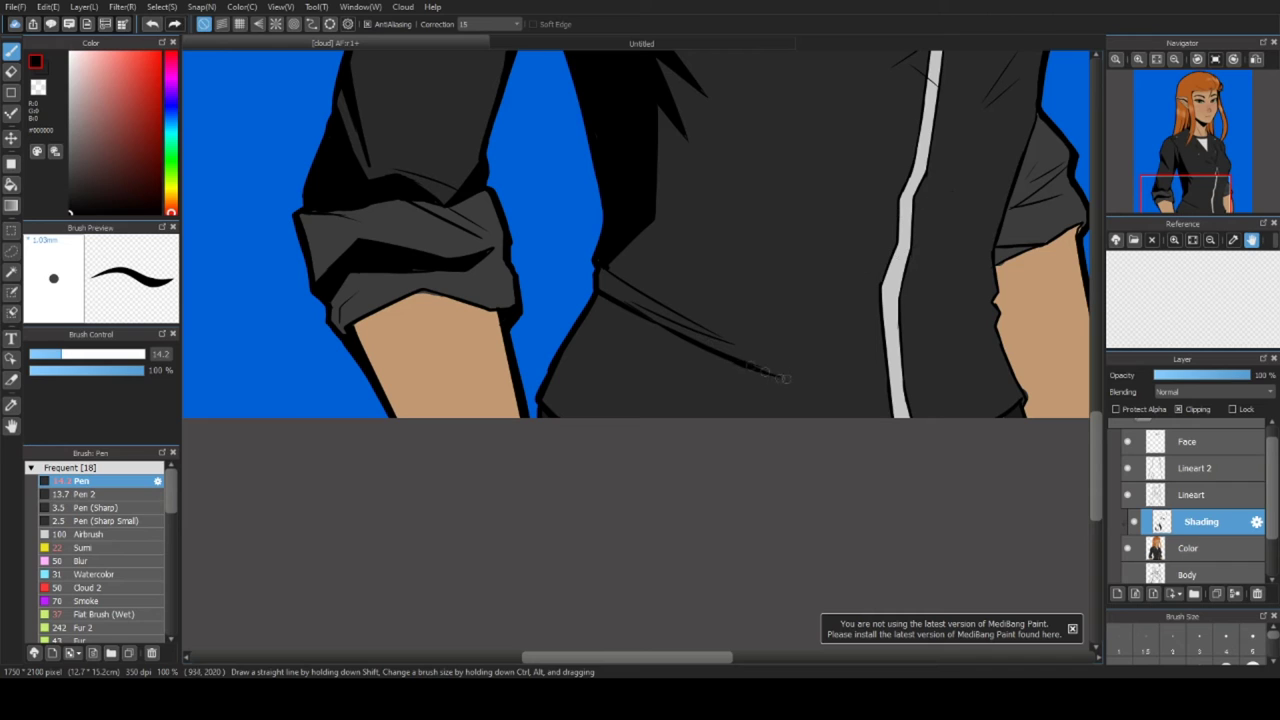
# - Paint the near waist fold black, trimming the shadow below it with the transparent colour to leave a pointed wedge
pyautogui.moveTo(780, 382)
pyautogui.mouseDown()
pyautogui.moveTo(583, 391)
pyautogui.moveTo(545, 410)
pyautogui.mouseUp()
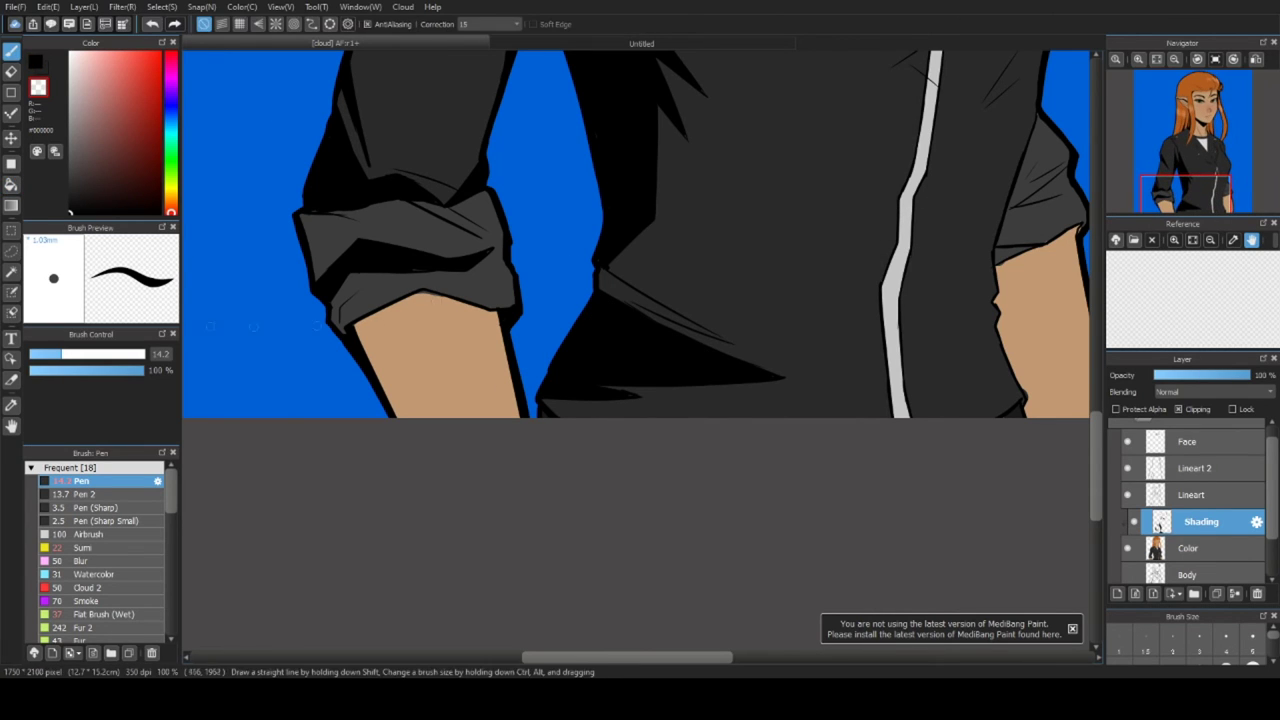
pyautogui.moveTo(620, 365); pyautogui.dragTo(675, 365)
pyautogui.scroll(-2, 675, 365)
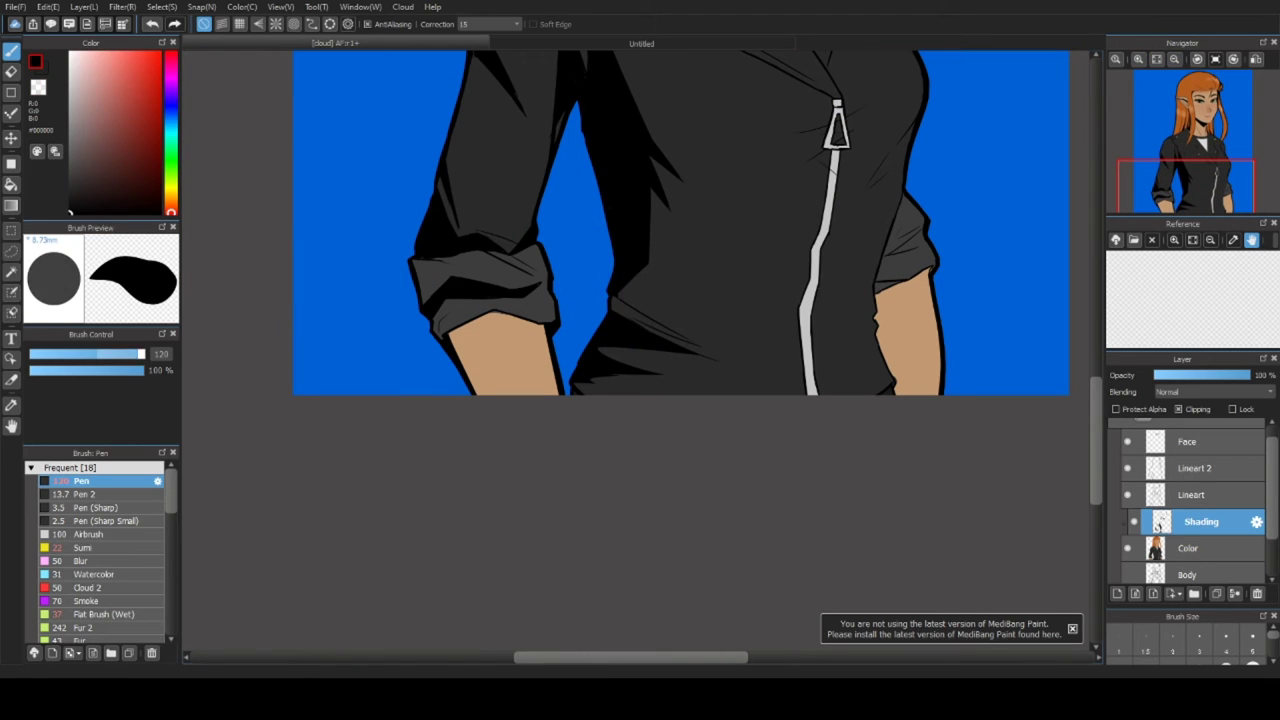
pyautogui.moveTo(680, 340); pyautogui.dragTo(615, 302)
pyautogui.press('x')
pyautogui.moveTo(698, 356); pyautogui.dragTo(604, 320)
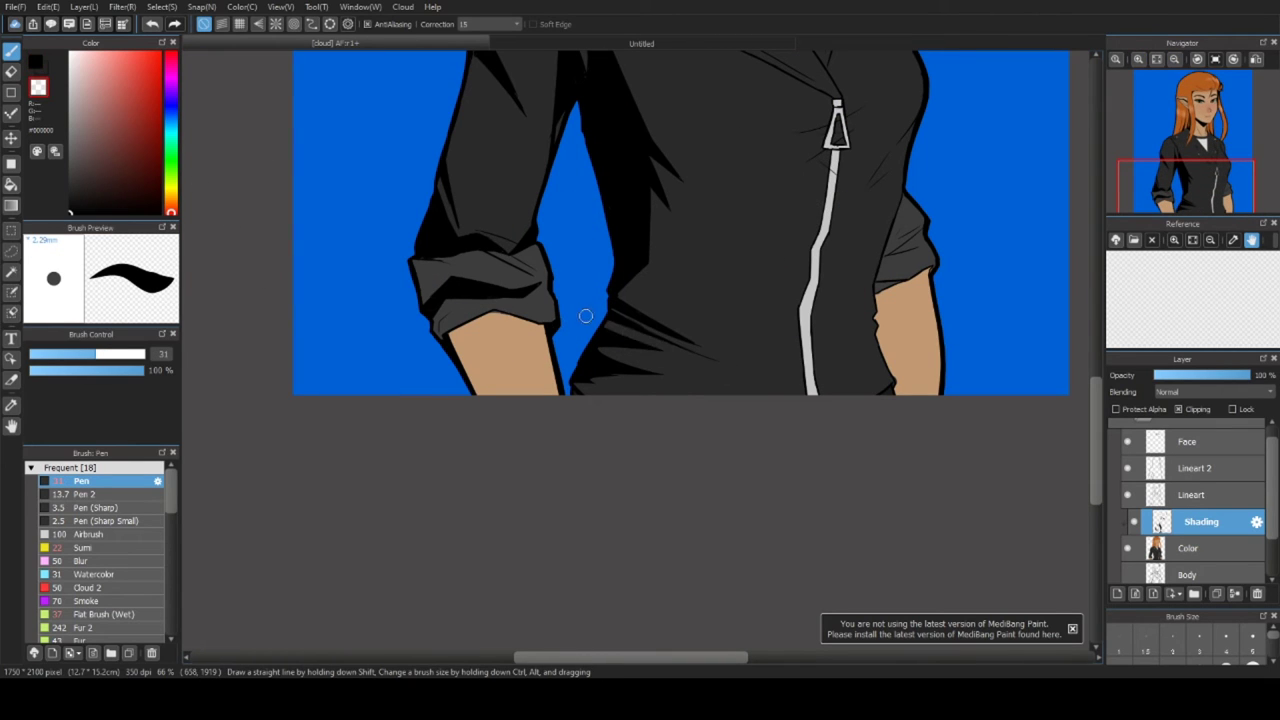
pyautogui.press('x')
pyautogui.moveTo(446, 336); pyautogui.dragTo(507, 318)
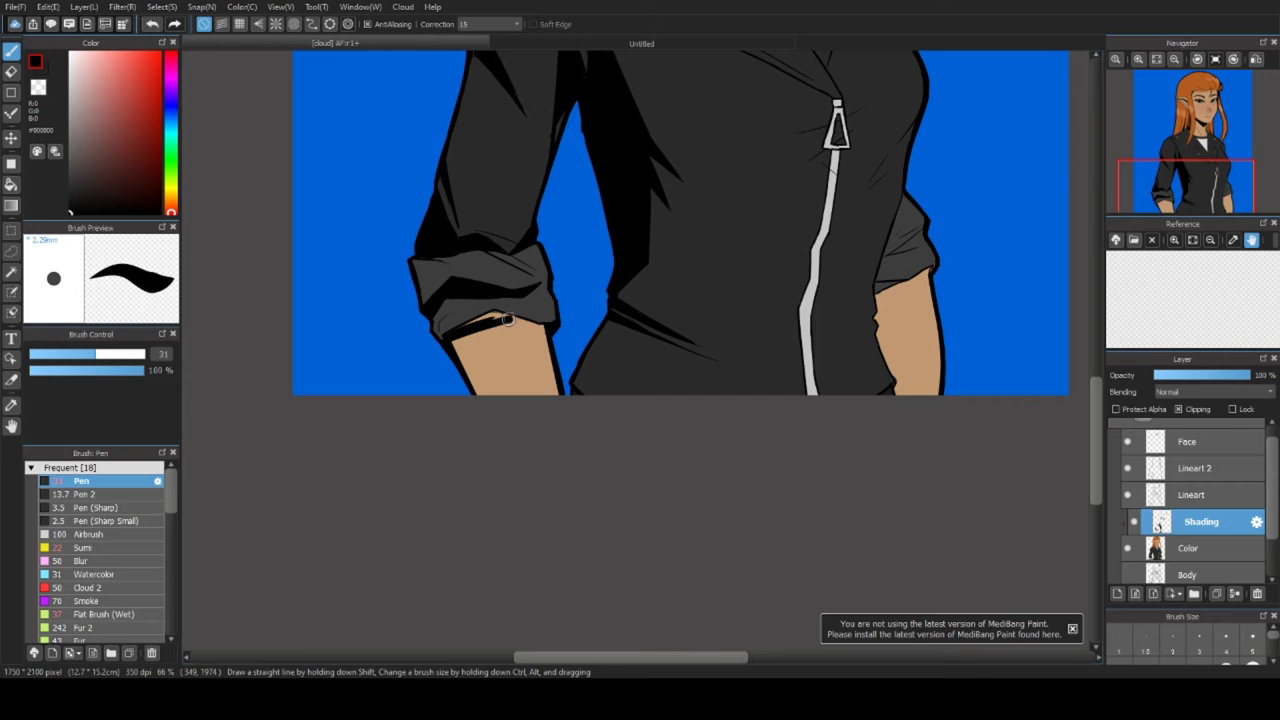
pyautogui.moveTo(883, 283); pyautogui.dragTo(767, 323)
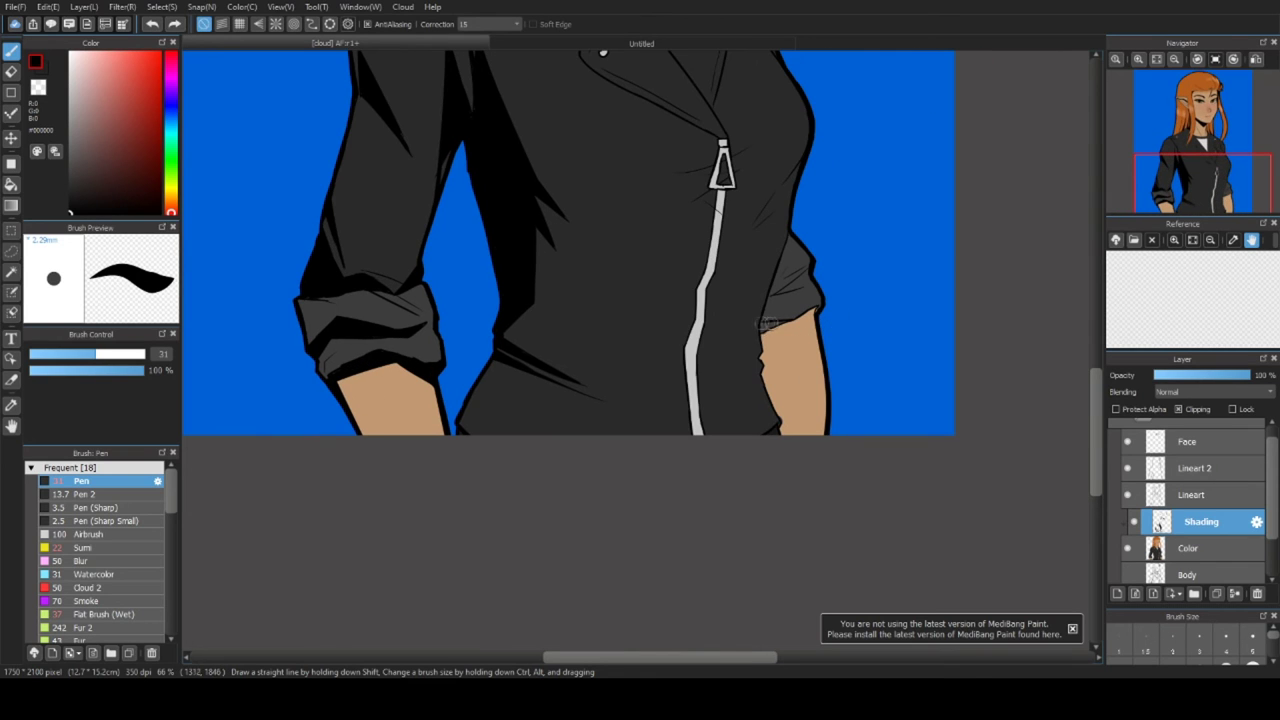
pyautogui.hotkey('ctrl', 'z')
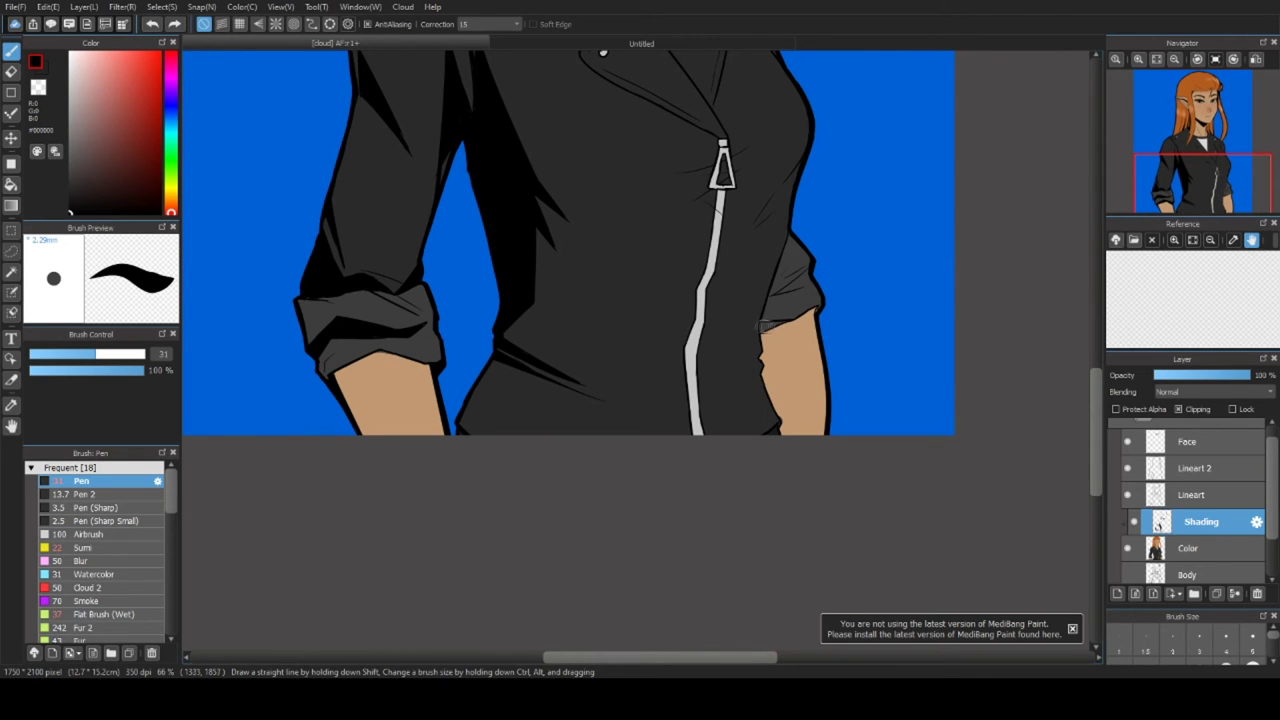
# - Shade the far cuff's fold, the jacket's far side beside the arm and the far waist fold in black
pyautogui.moveTo(812, 258); pyautogui.dragTo(707, 522)
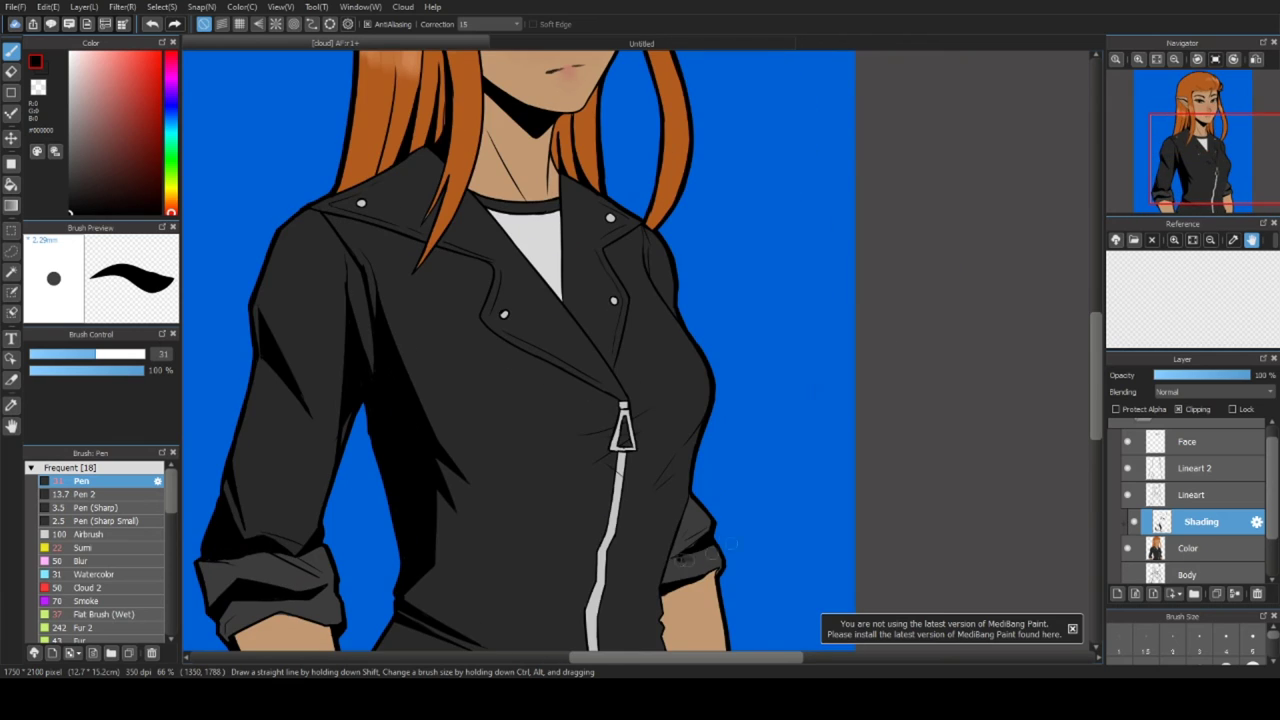
pyautogui.moveTo(695, 429); pyautogui.dragTo(790, 405)
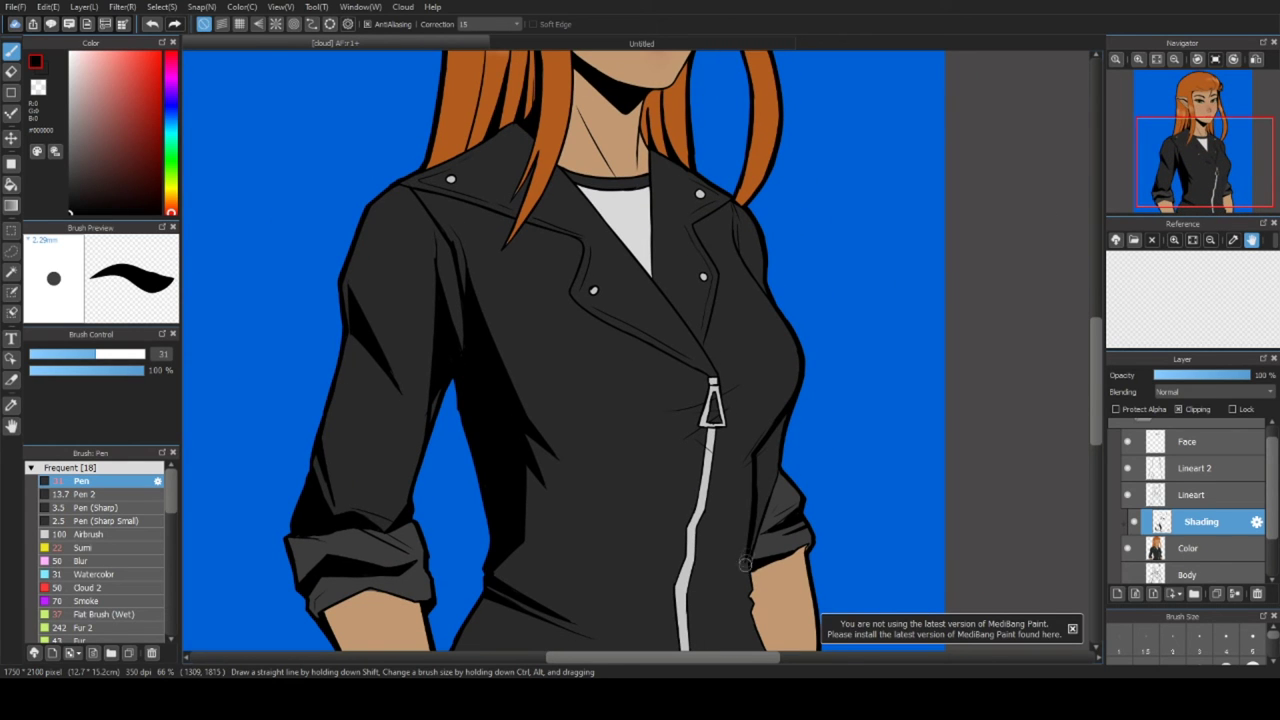
pyautogui.moveTo(748, 548); pyautogui.dragTo(668, 550)
pyautogui.scroll(-3, 668, 550)
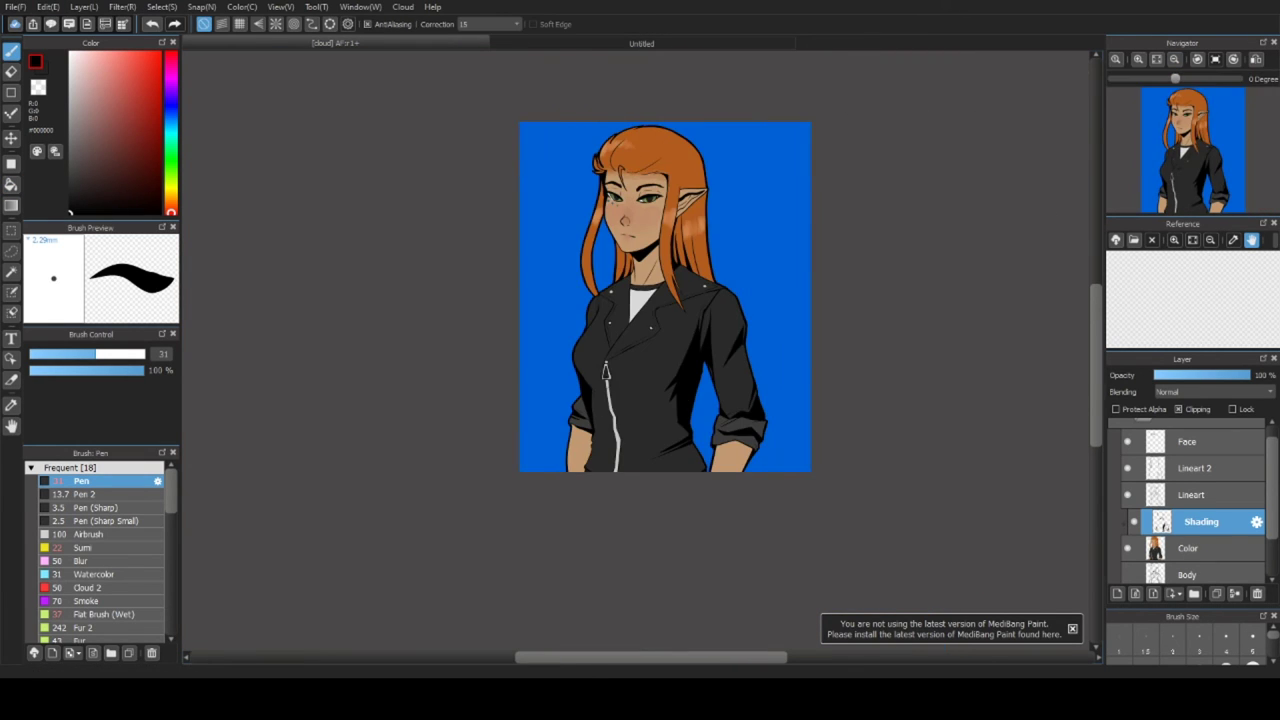
pyautogui.scroll(4, 622, 441)
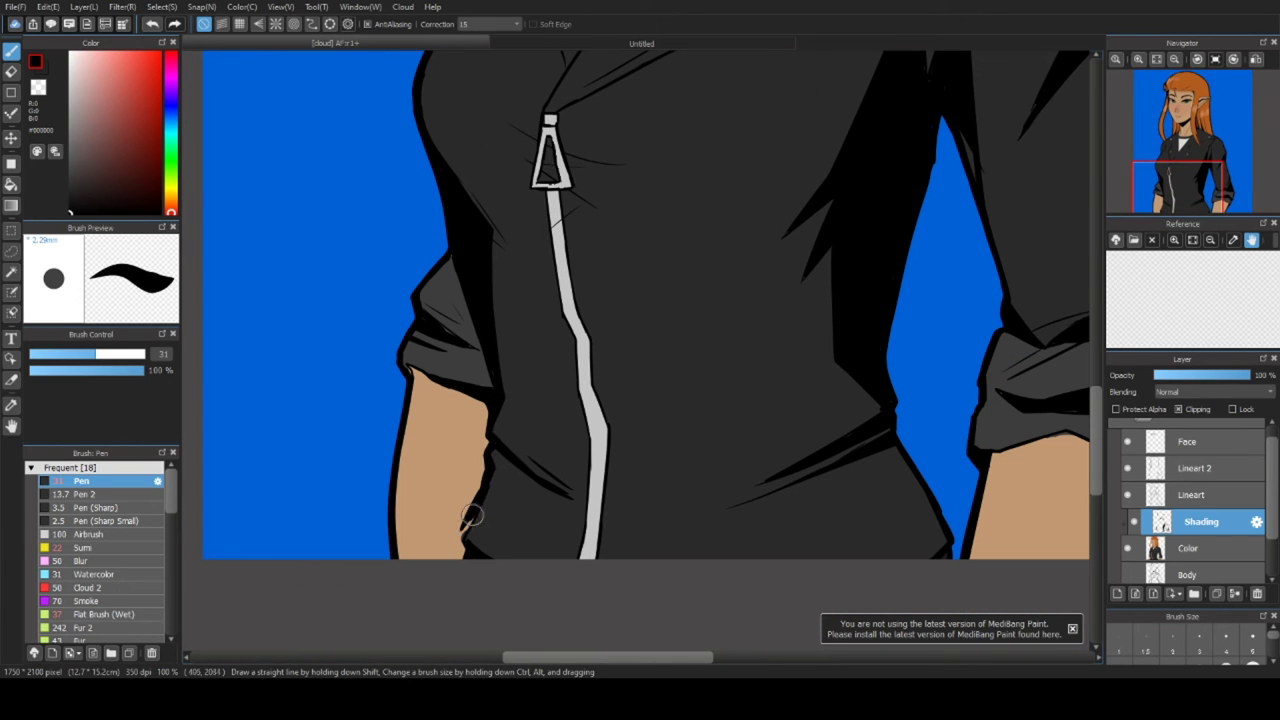
pyautogui.scroll(-4, 550, 160)
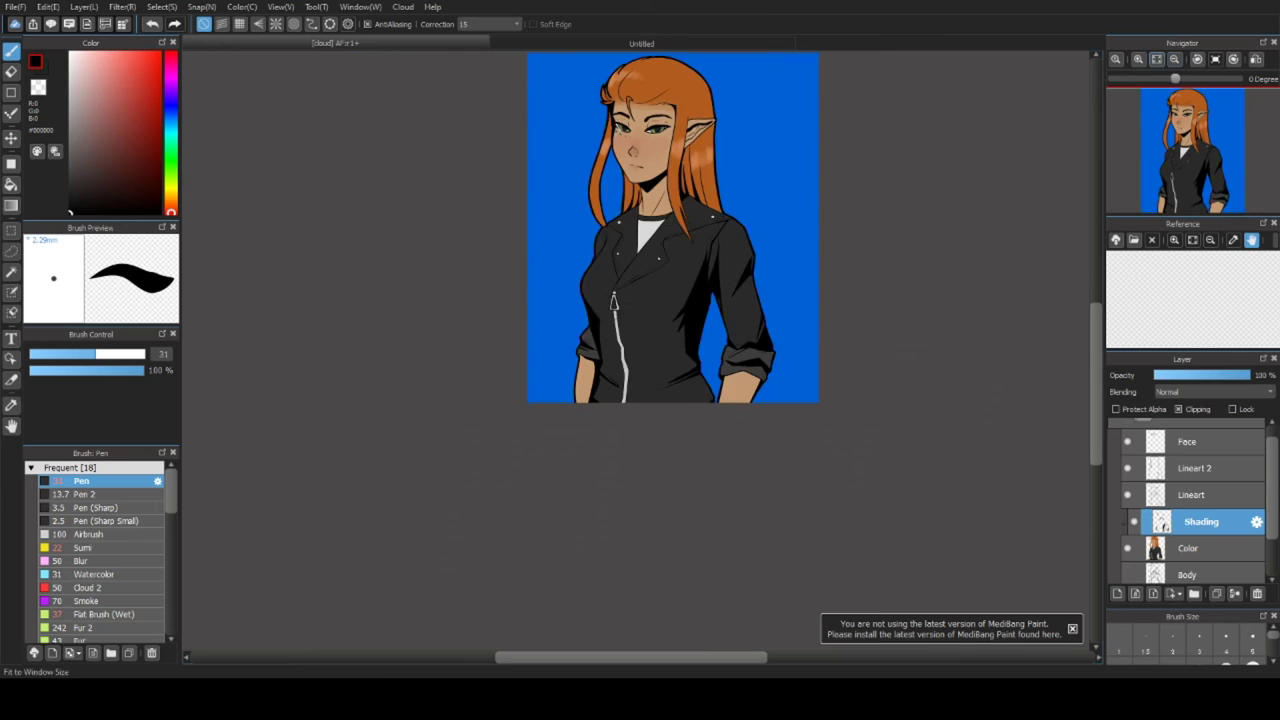
# - Add black shadows on the white shirt along both lapel edges and tidy the far torso shadow with the transparent colour
pyautogui.scroll(2, 720, 140)
pyautogui.scroll(3, 690, 300)
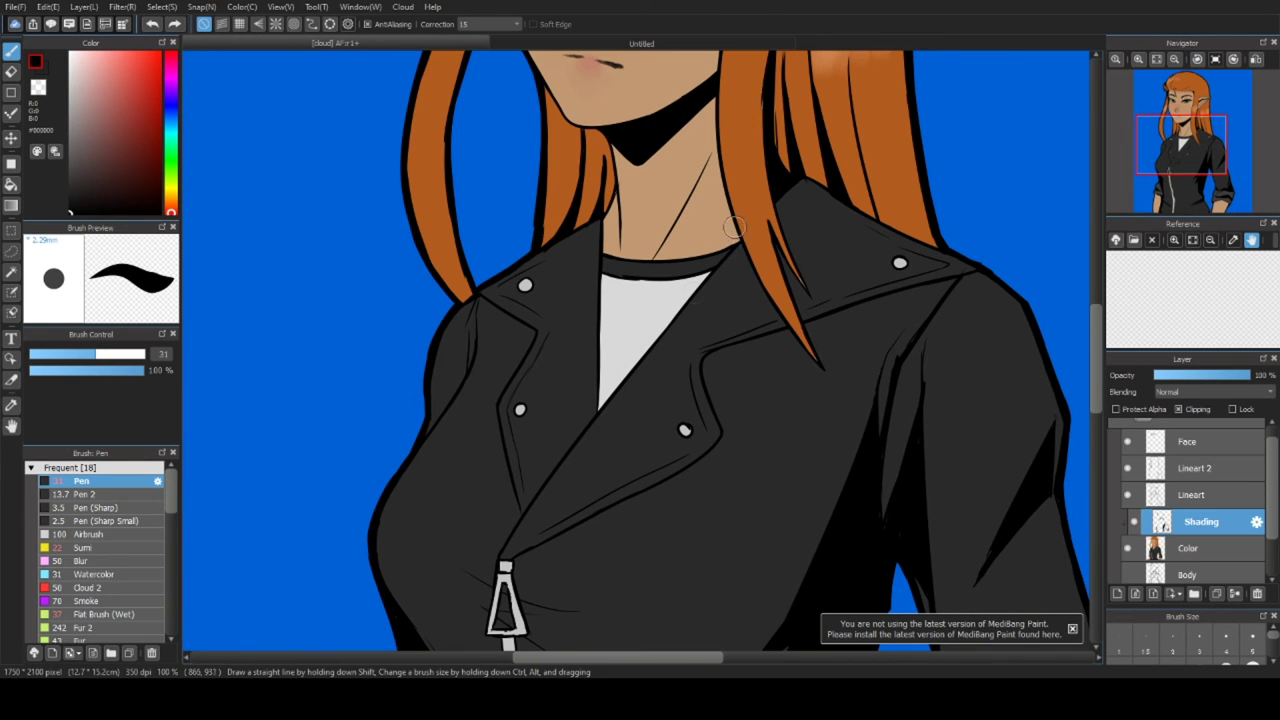
pyautogui.moveTo(740, 231)
pyautogui.mouseDown()
pyautogui.moveTo(610, 395)
pyautogui.moveTo(623, 376)
pyautogui.mouseUp()
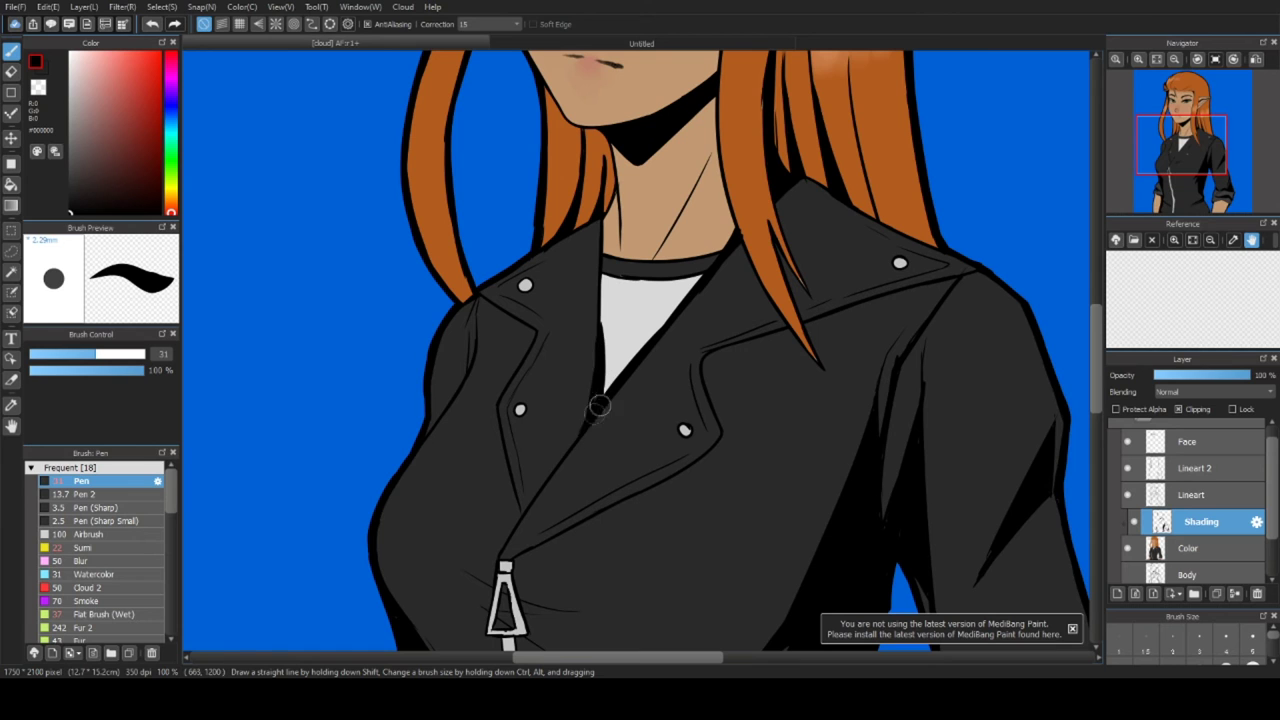
pyautogui.scroll(-5, 597, 345)
pyautogui.scroll(5, 748, 282)
pyautogui.press('x')
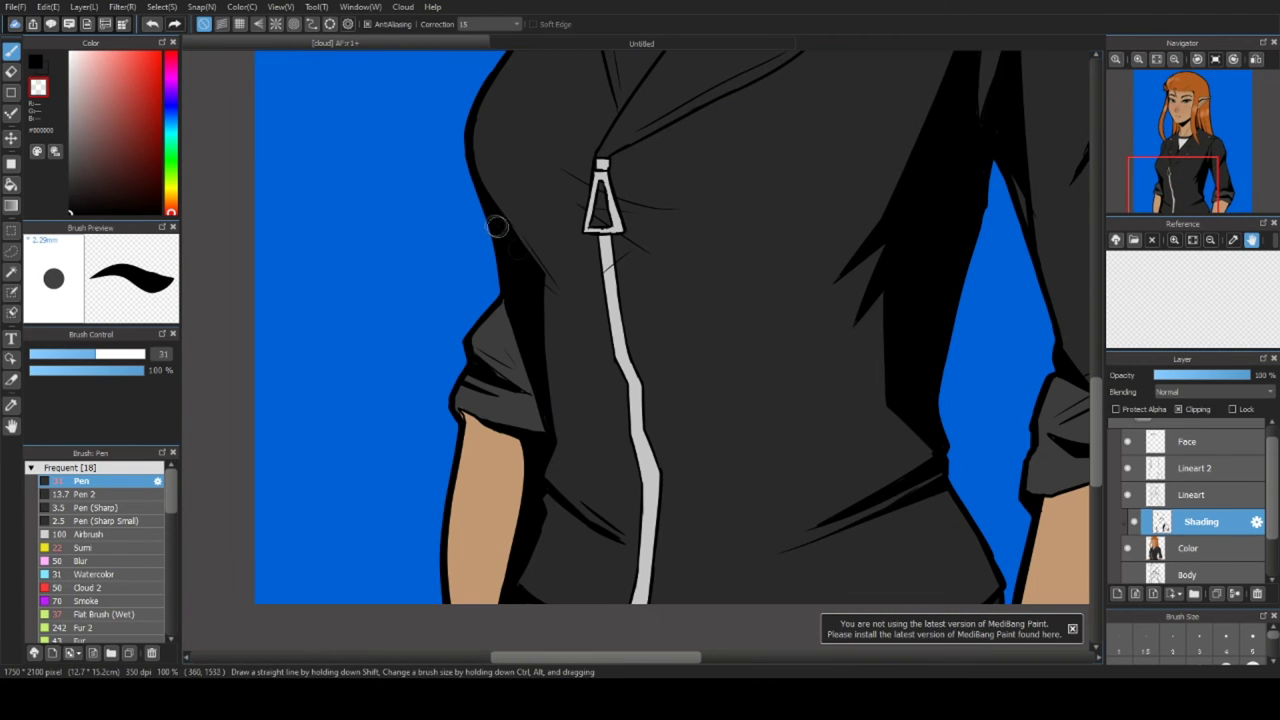
pyautogui.scroll(-5, 545, 320)
pyautogui.scroll(5, 455, 312)
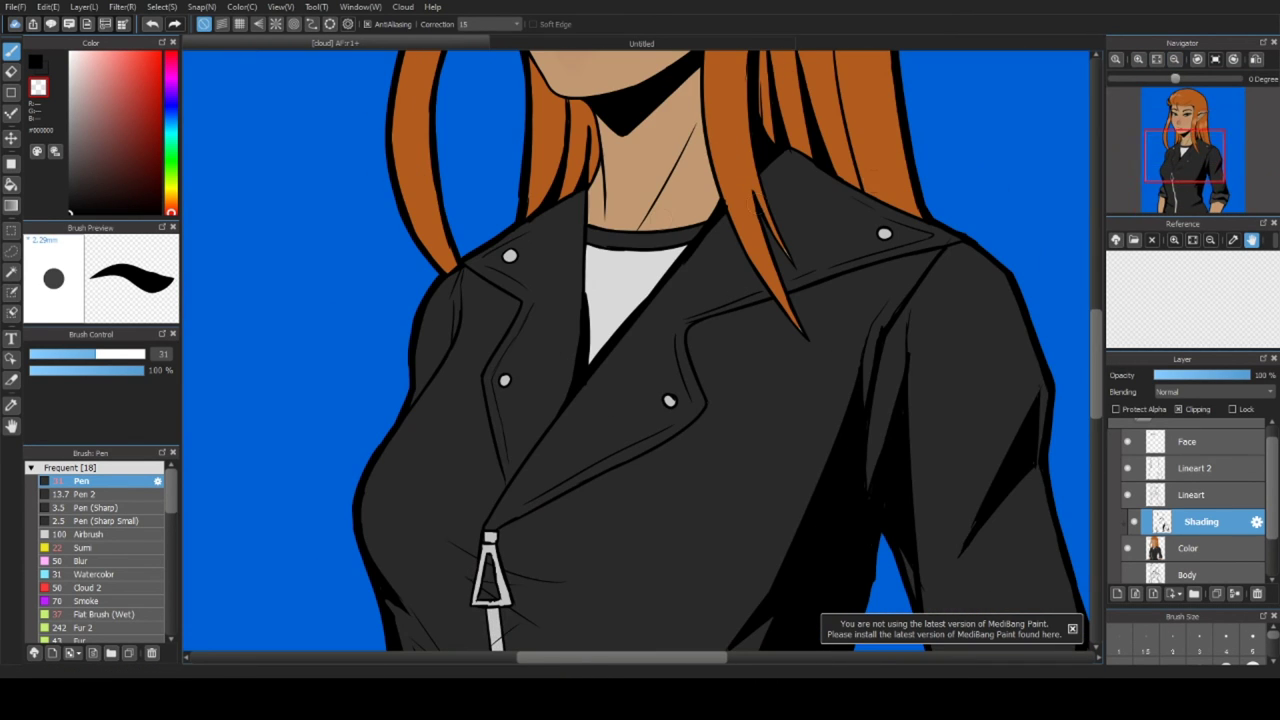
# - Shade the far shoulder's armhole seam in black and fill the jacket's near lower waist corner with black
pyautogui.press('x')
pyautogui.moveTo(455, 312); pyautogui.dragTo(300, 557)
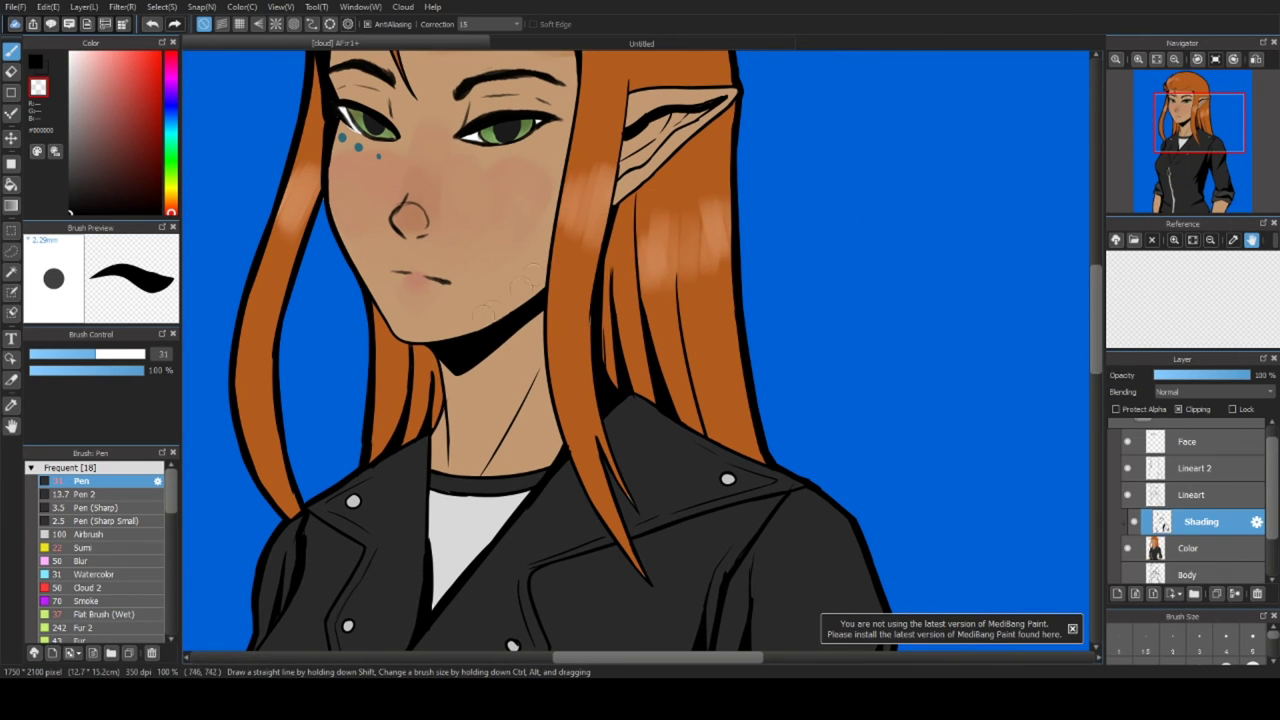
pyautogui.click(1175, 59)
pyautogui.click(1138, 59)
pyautogui.scroll(3, 640, 350)
pyautogui.press('x')
pyautogui.press('g')
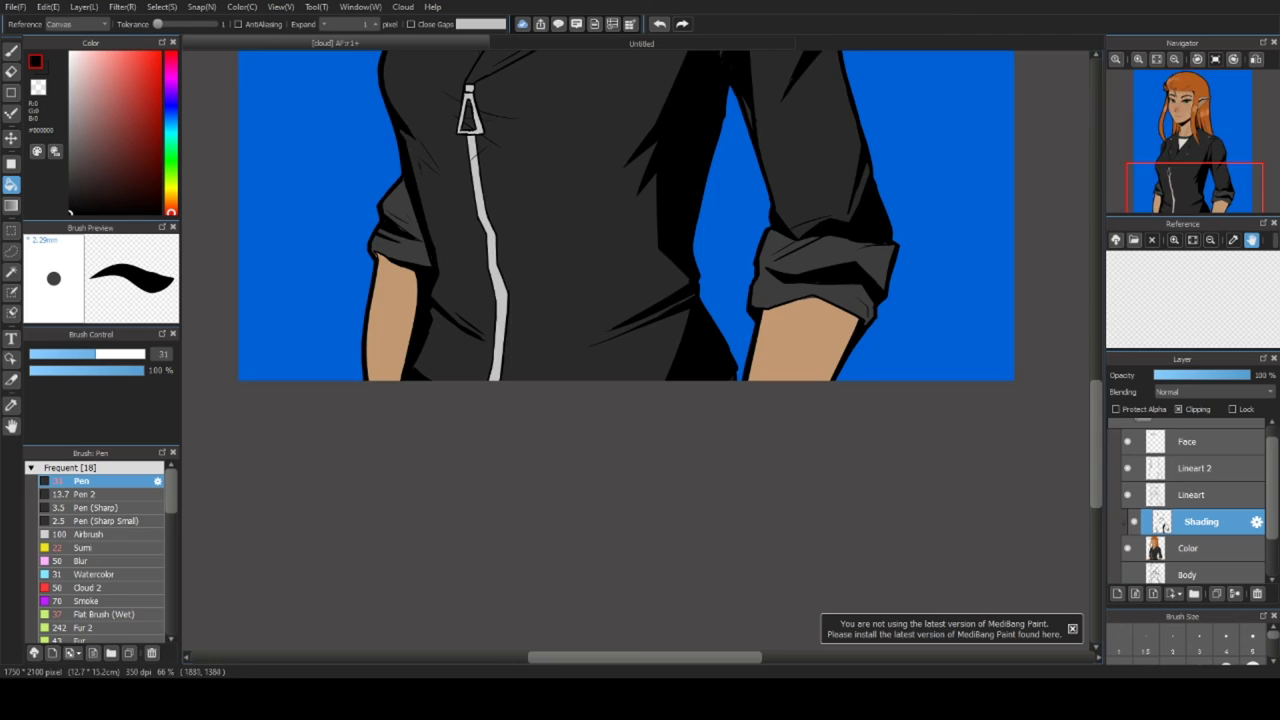
# - Add black shadows beneath the near collar and lapel edge, switching to the transparent colour for clean-up
pyautogui.scroll(-5, 640, 350)
pyautogui.scroll(3, 640, 350)
pyautogui.press('b')
pyautogui.scroll(2, 618, 418)
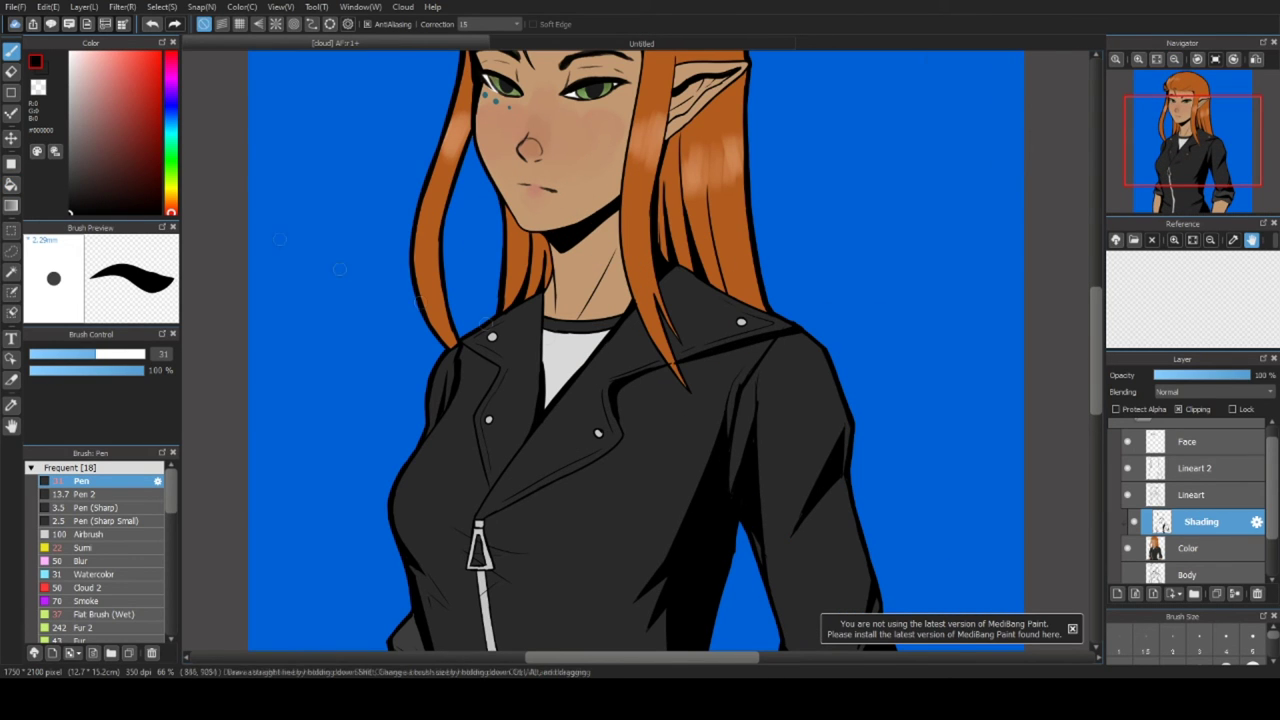
pyautogui.press('x')
pyautogui.scroll(-2, 878, 317)
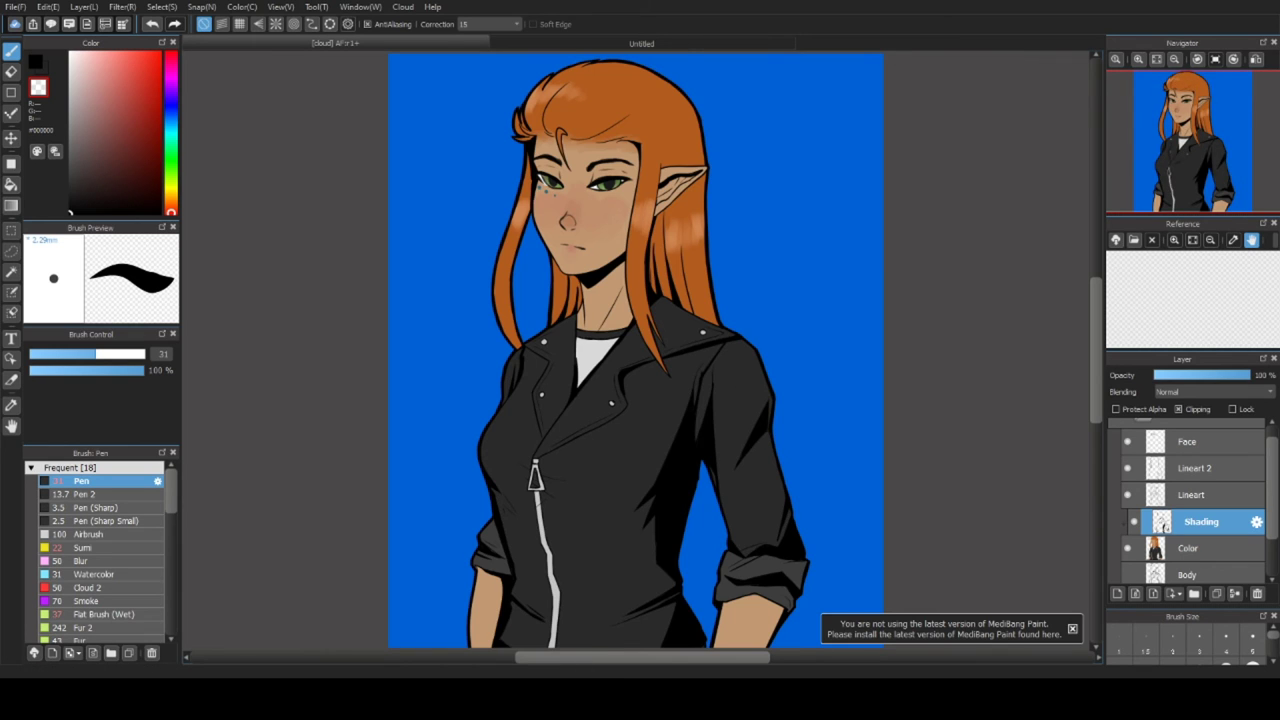
# - Draw long hair strands on the Lineart layer in the gap between the near arm and the torso
pyautogui.click(1190, 494)
pyautogui.click(1138, 59)
pyautogui.click(1138, 59)
pyautogui.click(1138, 59)
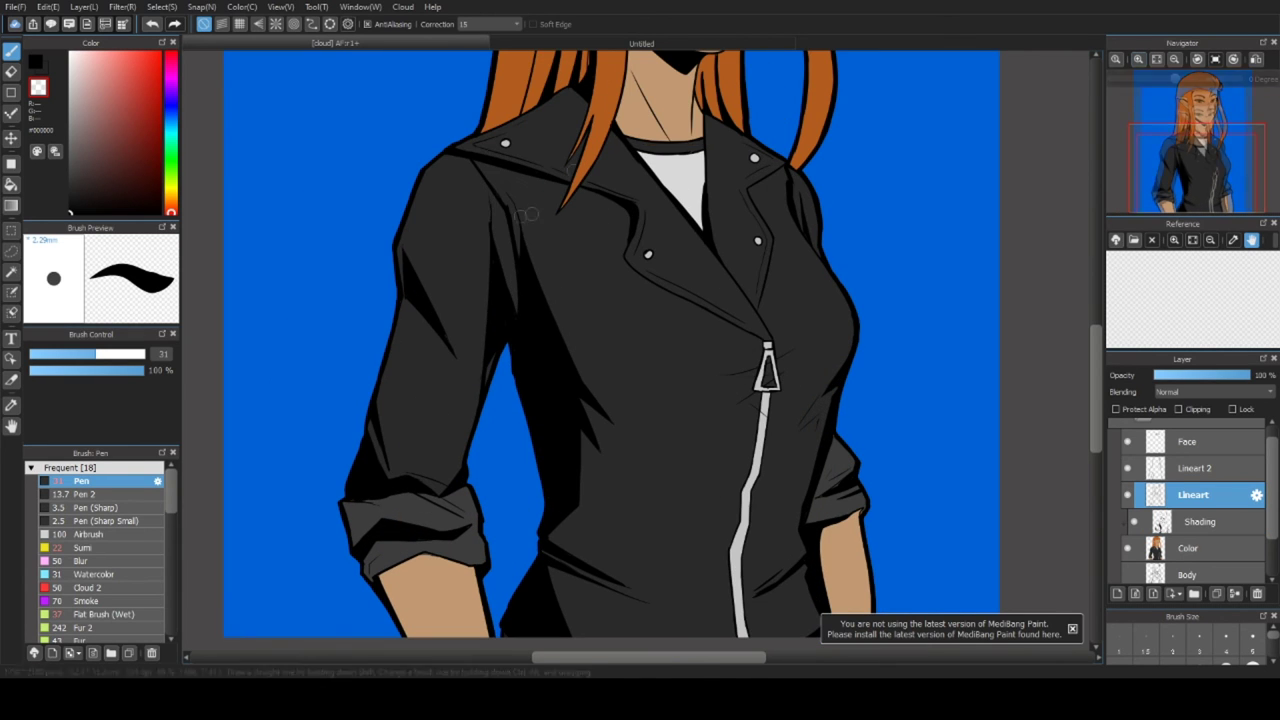
pyautogui.moveTo(503, 344); pyautogui.dragTo(511, 505)
pyautogui.moveTo(516, 428); pyautogui.dragTo(528, 574)
pyautogui.hotkey('ctrl', 'z')
pyautogui.moveTo(514, 462); pyautogui.dragTo(528, 574)
pyautogui.hotkey('ctrl', 'z')
pyautogui.moveTo(478, 412); pyautogui.dragTo(526, 568)
# - Fill the new hair strands between arm and torso with hair orange #B25B1E on the Color layer
pyautogui.click(145, 100)
pyautogui.click(1190, 548)
pyautogui.click(11, 184)
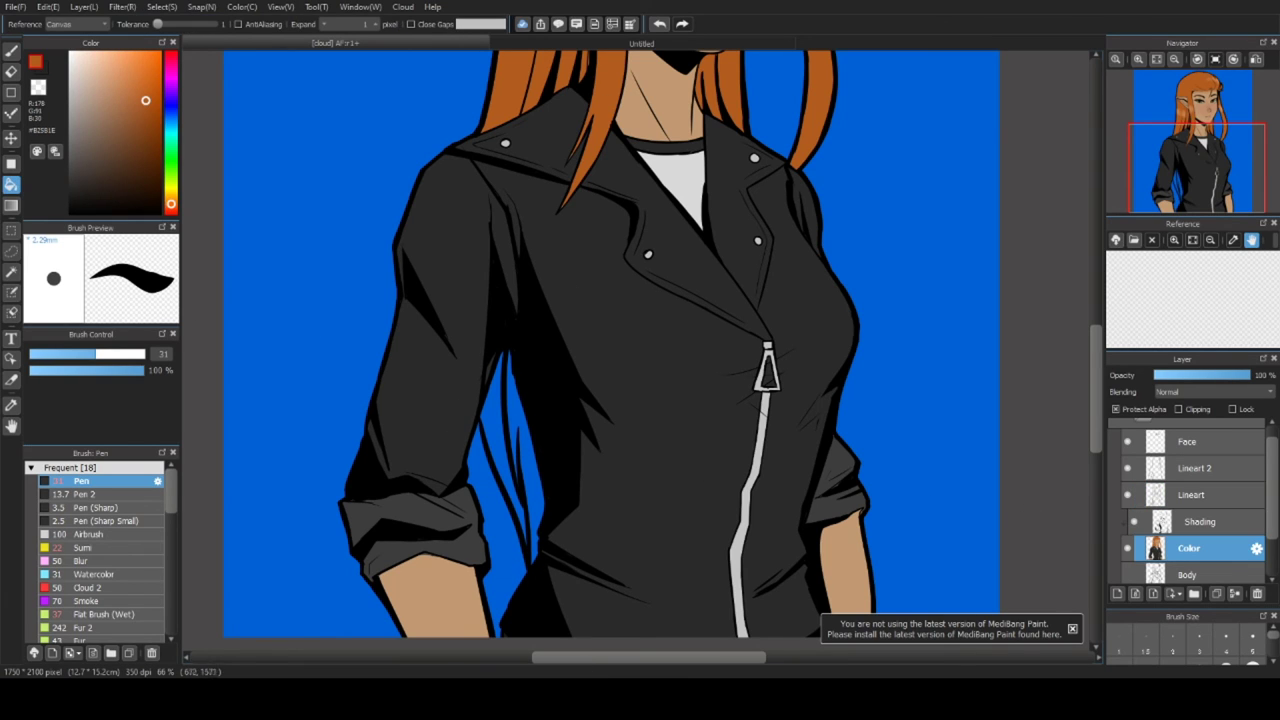
pyautogui.click(520, 470)
pyautogui.click(497, 430)
pyautogui.click(11, 50)
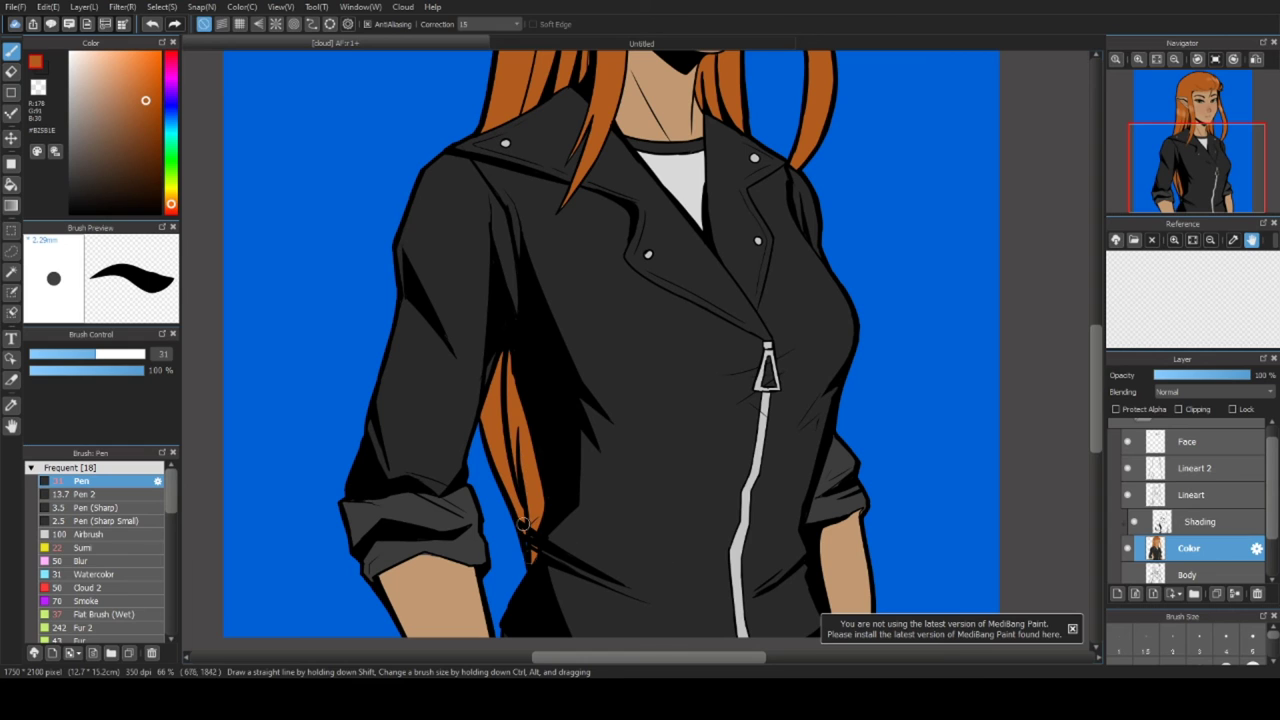
# - Nudge the whole Character folder slightly to the left and flip the picture horizontally
pyautogui.click(1158, 527)
pyautogui.hotkey('ctrl', '-')
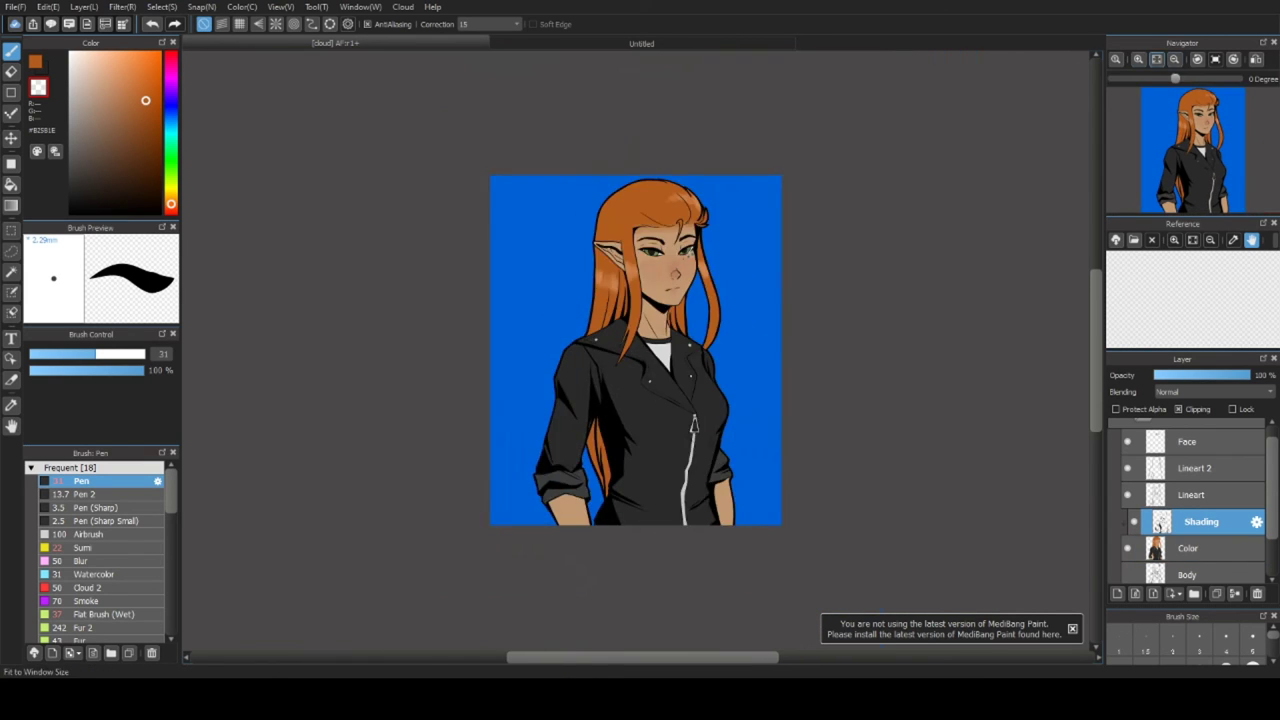
pyautogui.press('v')
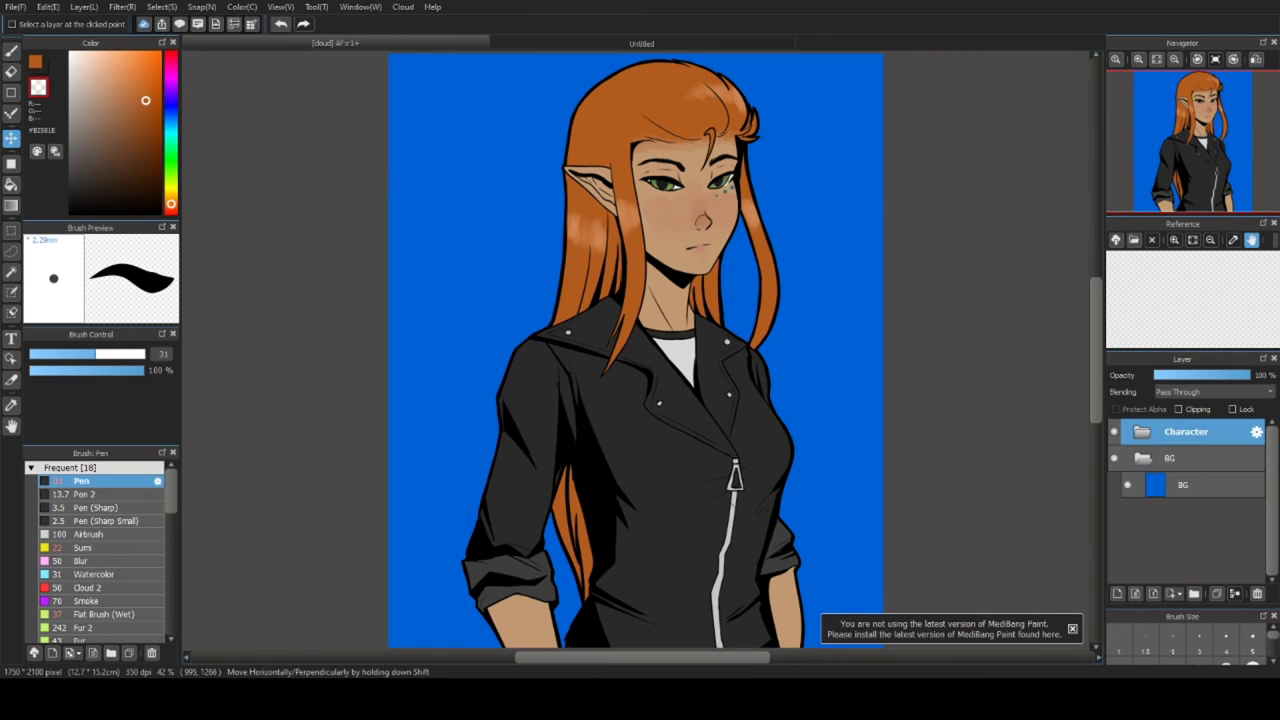
pyautogui.press('Left')
pyautogui.press('Left')
pyautogui.press('Left')
pyautogui.press('Left')
pyautogui.press('Left')
pyautogui.press('Left')
pyautogui.press('Left')
pyautogui.press('Left')
pyautogui.press('Left')
pyautogui.press('Left')
pyautogui.press('Left')
pyautogui.press('Left')
pyautogui.press('Left')
pyautogui.press('Left')
pyautogui.press('Left')
pyautogui.press('Left')
pyautogui.press('Left')
pyautogui.press('h')
# - Add a clipped Highlights layer above Shading and ready the Pen with near-white #F9F9F9
pyautogui.click(1160, 538)
pyautogui.hotkey('ctrl', 'shift', 'n')
pyautogui.press('p')
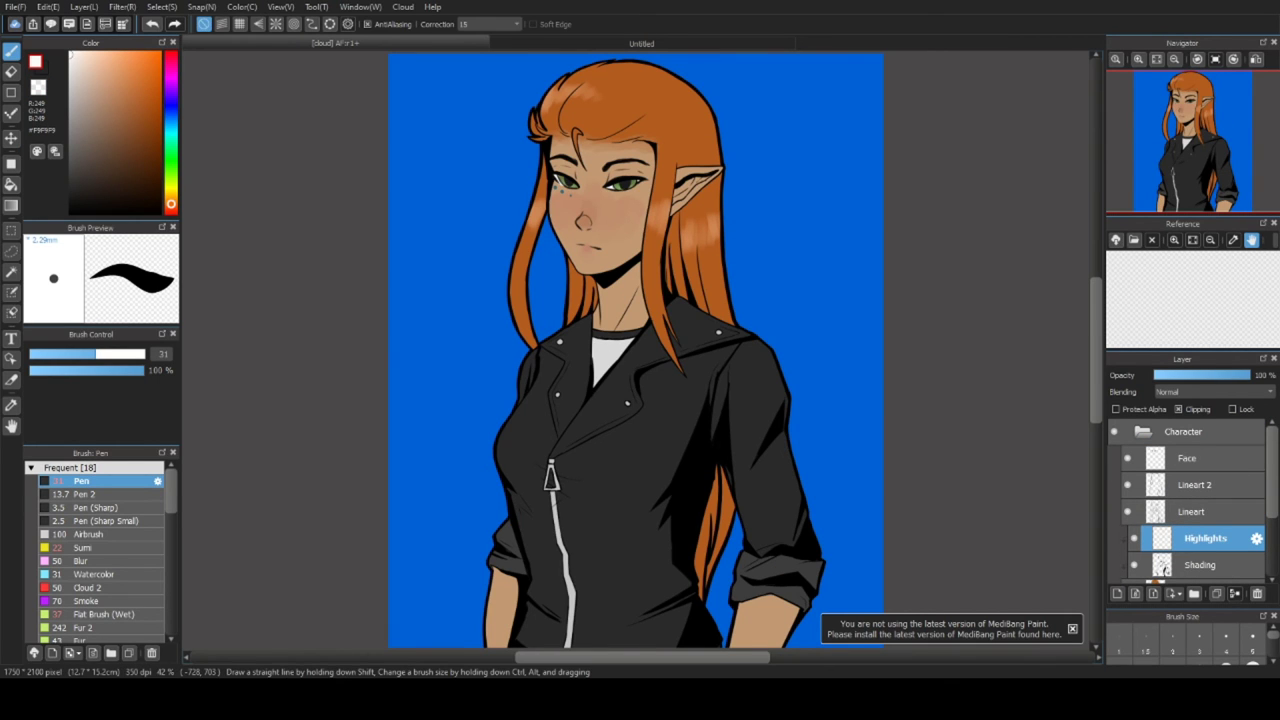
# - Paint white rim highlights along the hair's front edge, the long loose strand, the far collar top, far shoulder and chest outline
pyautogui.scroll(3, 597, 325)
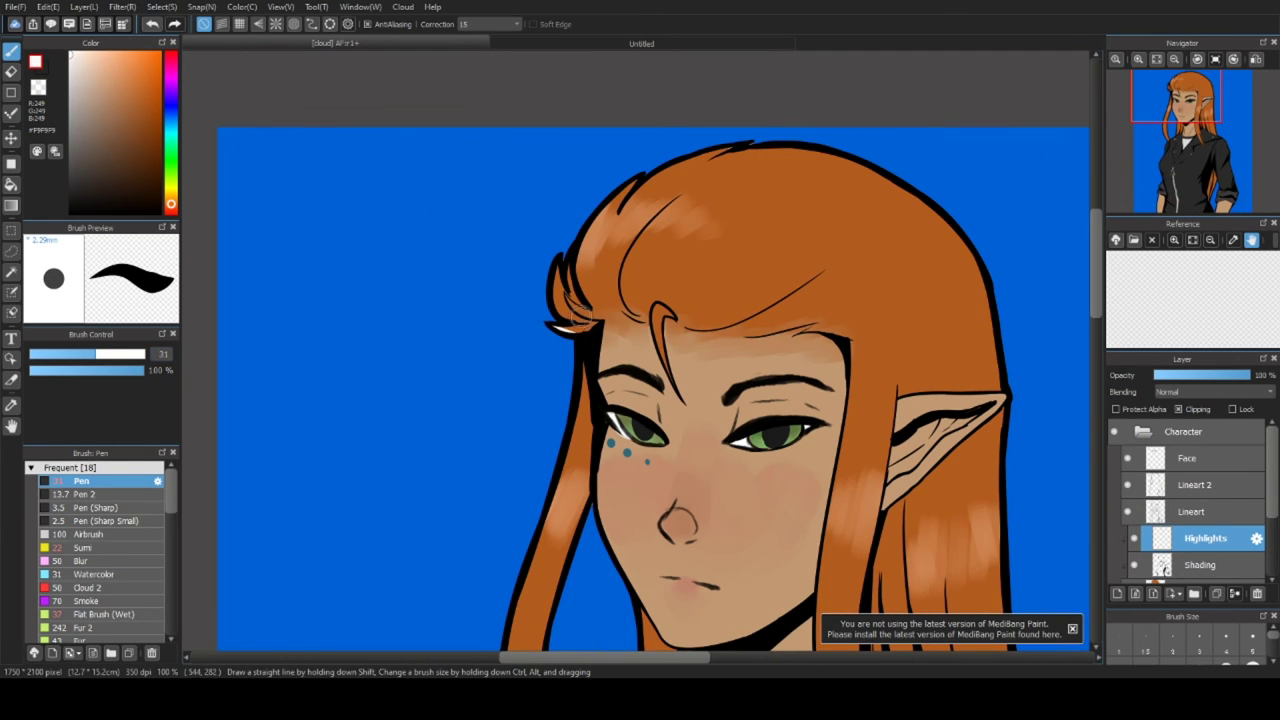
pyautogui.moveTo(580, 301)
pyautogui.mouseDown()
pyautogui.moveTo(615, 190)
pyautogui.moveTo(720, 150)
pyautogui.mouseUp()
pyautogui.moveTo(700, 200); pyautogui.dragTo(828, 80)
pyautogui.moveTo(720, 220); pyautogui.dragTo(692, 340)
pyautogui.moveTo(705, 296)
pyautogui.mouseDown()
pyautogui.moveTo(645, 540)
pyautogui.moveTo(466, 256)
pyautogui.mouseUp()
pyautogui.moveTo(474, 170); pyautogui.dragTo(450, 296)
pyautogui.moveTo(512, 418)
pyautogui.mouseDown()
pyautogui.moveTo(474, 546)
pyautogui.moveTo(596, 366)
pyautogui.moveTo(647, 581)
pyautogui.moveTo(631, 143)
pyautogui.mouseUp()
pyautogui.moveTo(720, 190)
pyautogui.mouseDown()
pyautogui.moveTo(665, 330)
pyautogui.moveTo(705, 445)
pyautogui.mouseUp()
pyautogui.moveTo(632, 238); pyautogui.dragTo(585, 434)
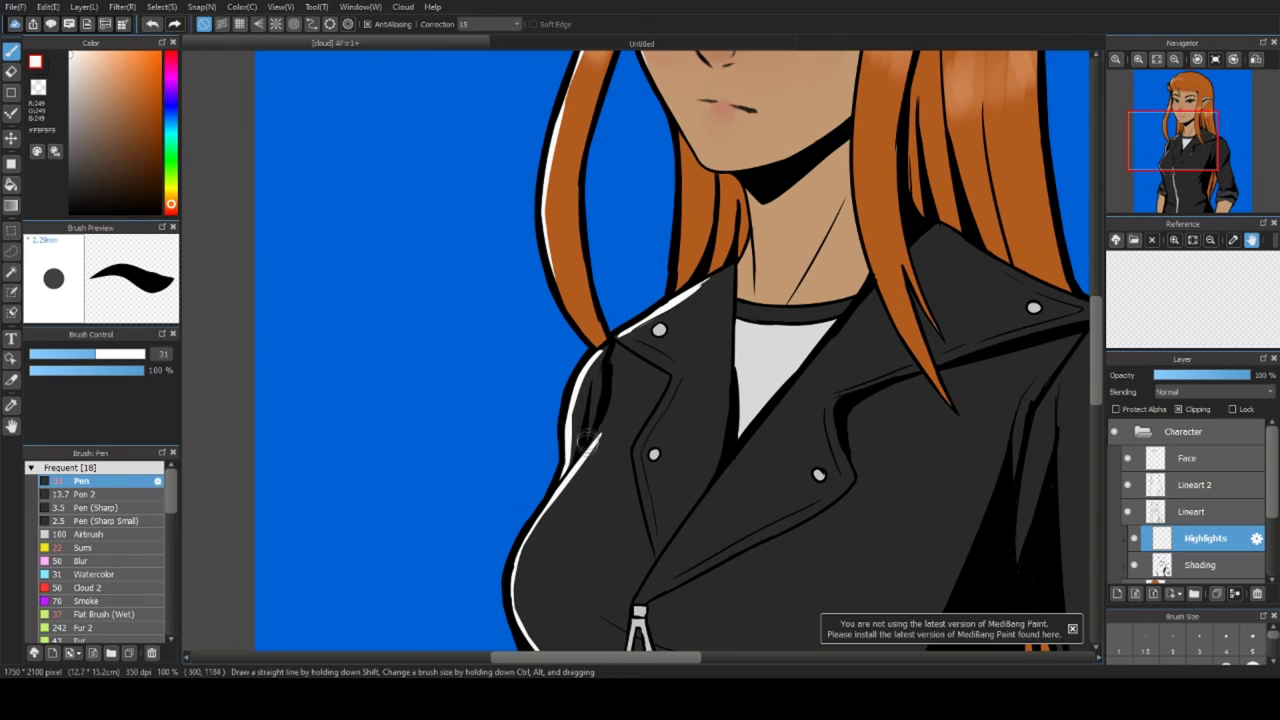
# - Trace the zigzag edge of the far lapel with a thin white highlight
pyautogui.moveTo(672, 382); pyautogui.dragTo(638, 532)
pyautogui.moveTo(656, 472); pyautogui.dragTo(634, 546)
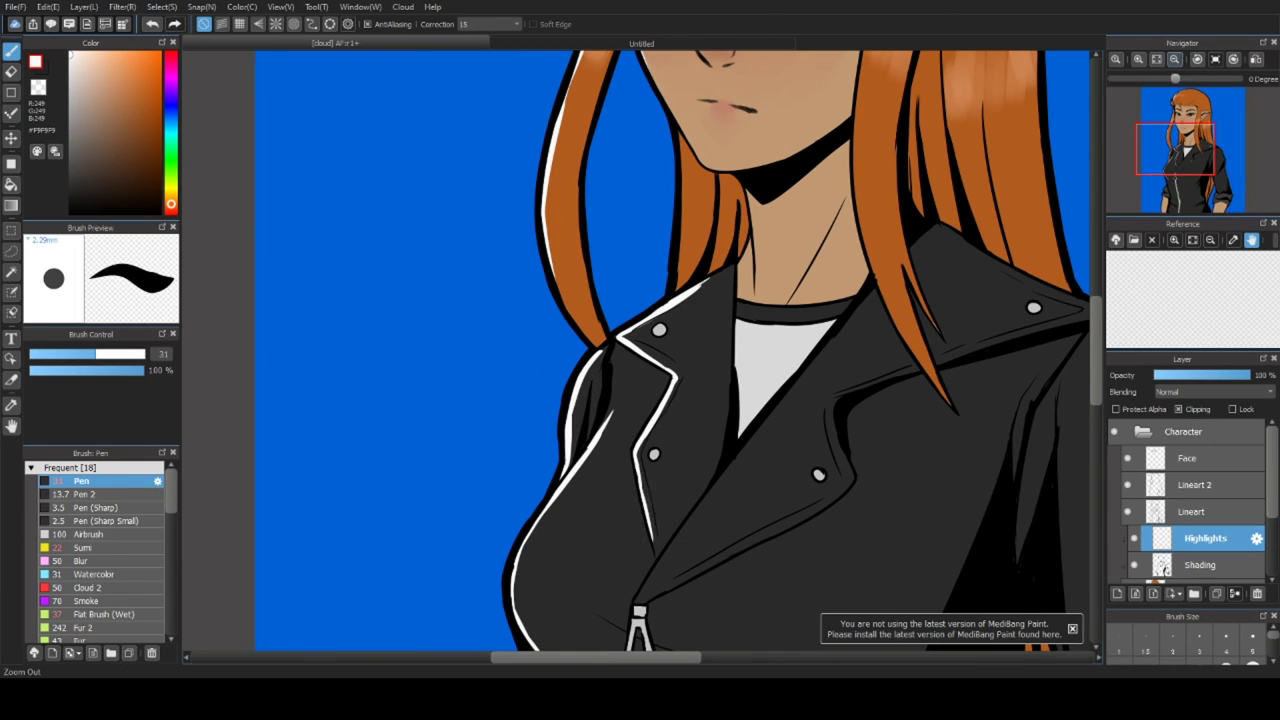
pyautogui.scroll(-4, 640, 400)
pyautogui.scroll(2, 620, 232)
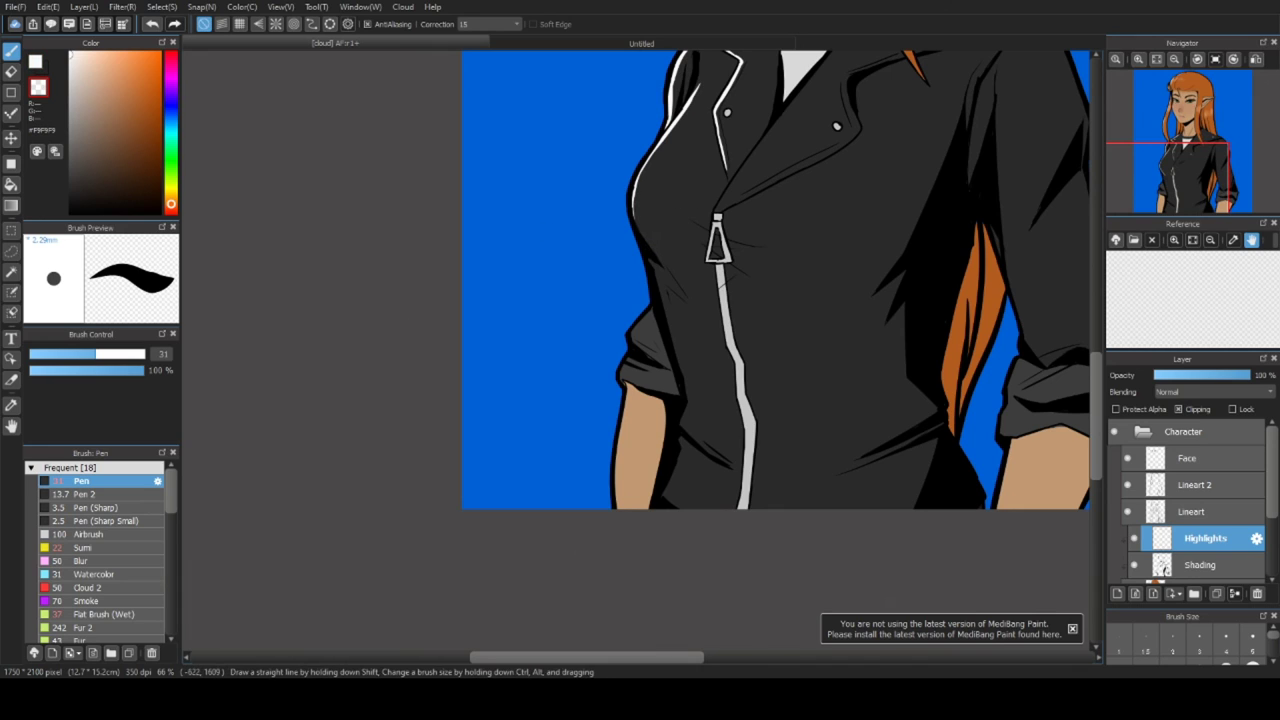
# - Add white highlights to the far sleeve's folds, cuff and forearm edge, and along the hair strands beside the neck
pyautogui.press('x')
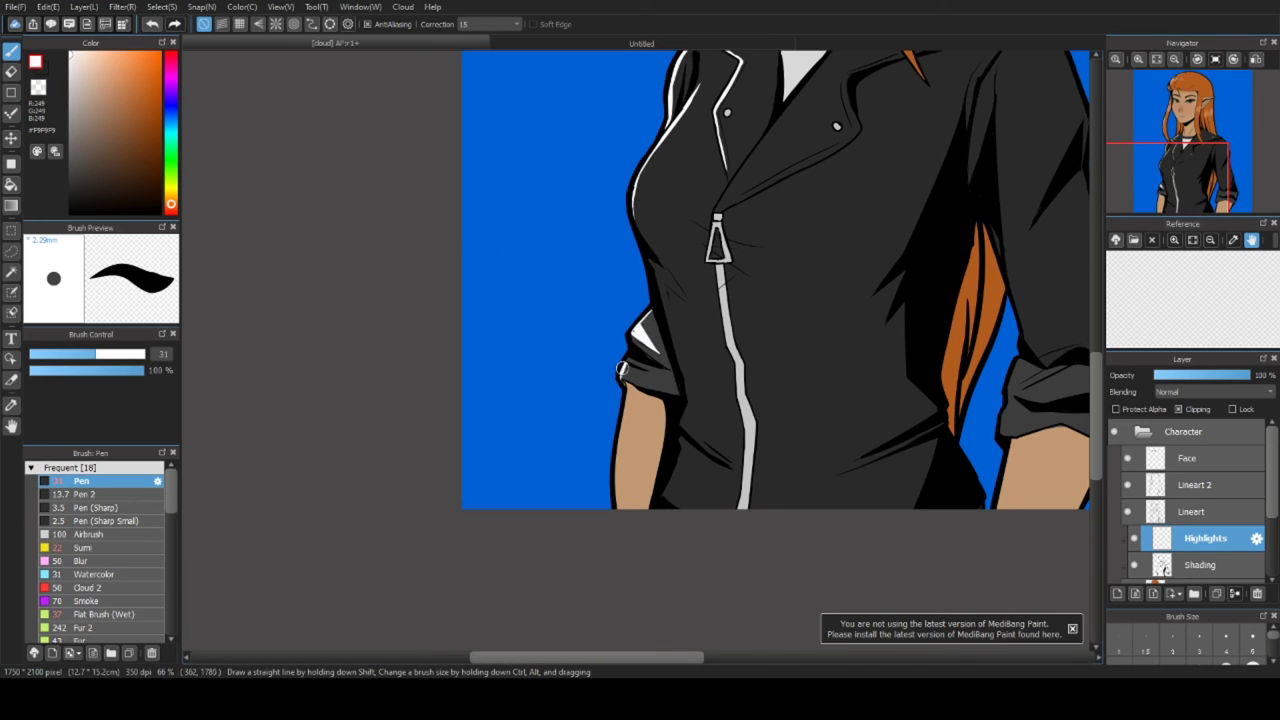
pyautogui.moveTo(622, 446); pyautogui.dragTo(562, 576)
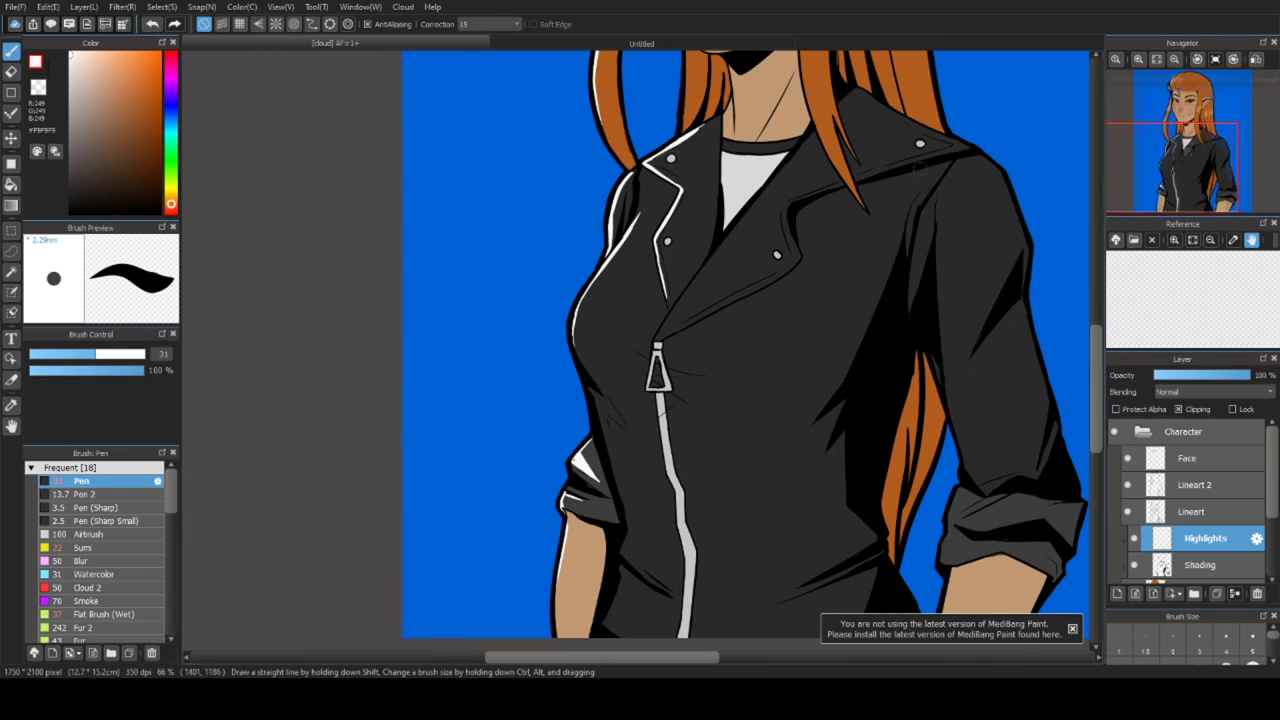
pyautogui.moveTo(650, 160); pyautogui.dragTo(570, 467)
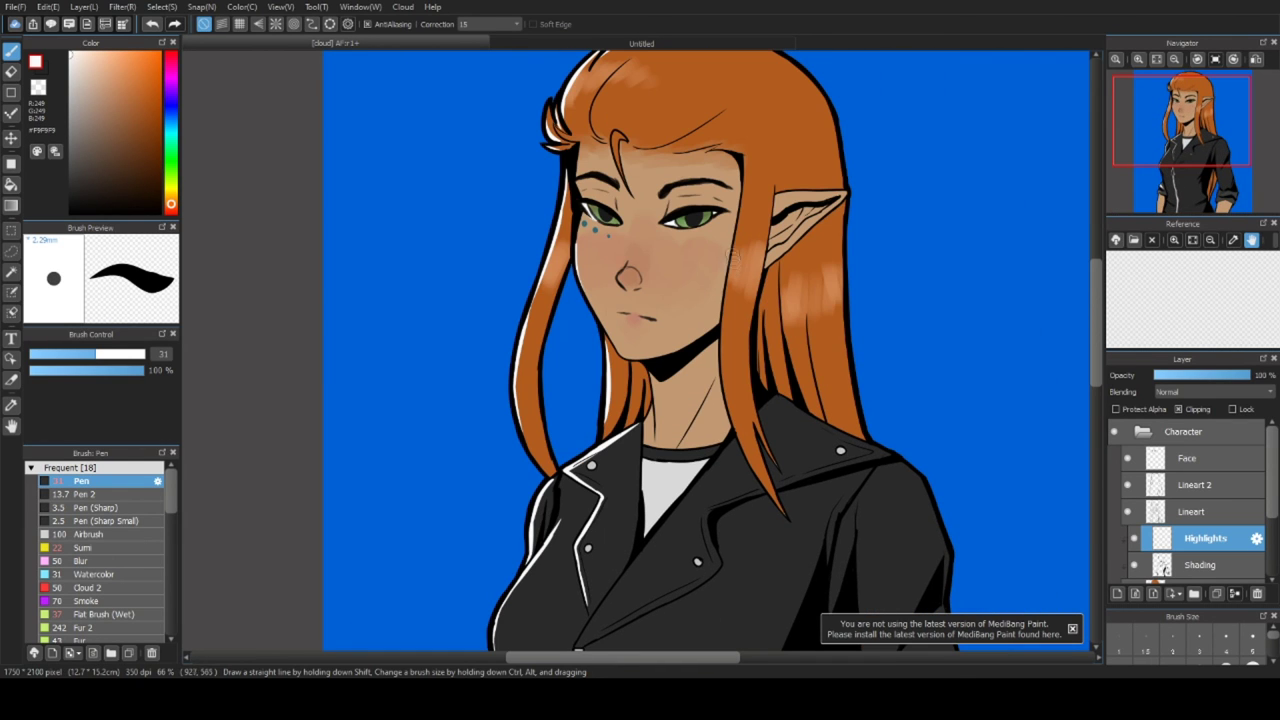
pyautogui.scroll(-3, 722, 317)
pyautogui.scroll(4, 493, 440)
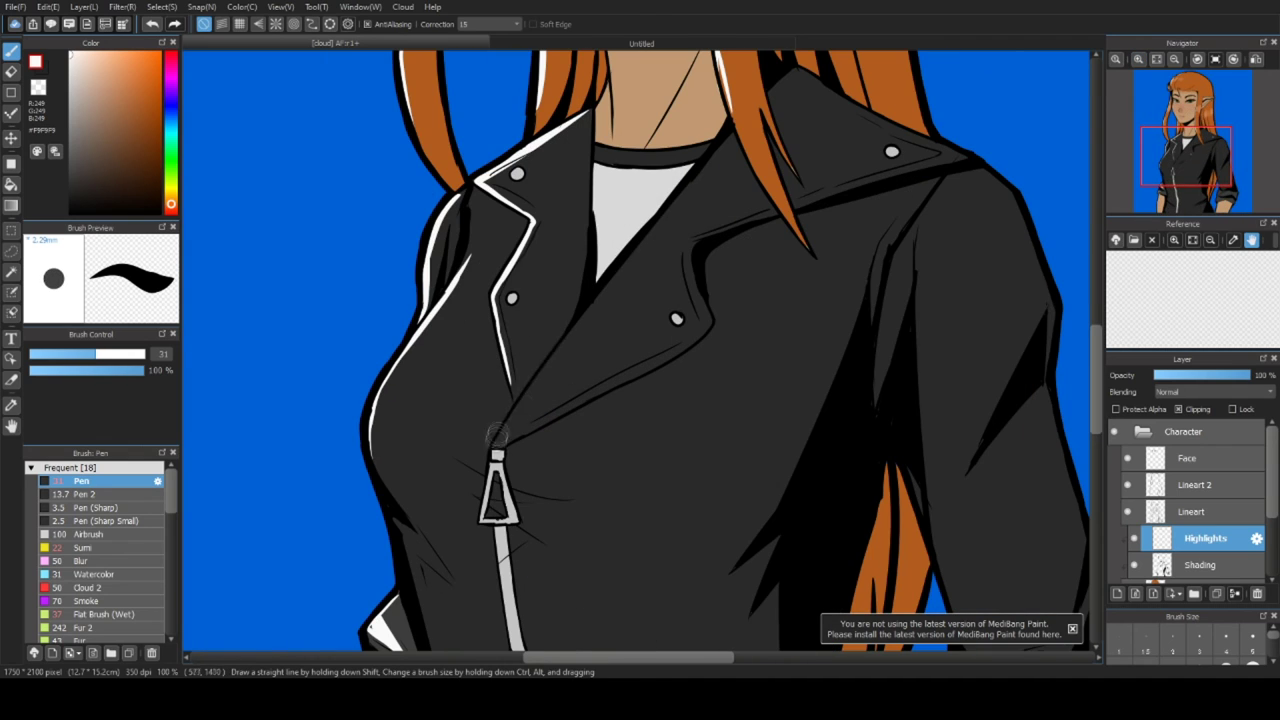
# - Paint a tapering white highlight along the near lapel's inner edge, from the zipper top up to the shirt neckline
pyautogui.moveTo(493, 442); pyautogui.dragTo(638, 252)
pyautogui.hotkey('ctrl', 'z')
pyautogui.moveTo(497, 442); pyautogui.dragTo(650, 228)
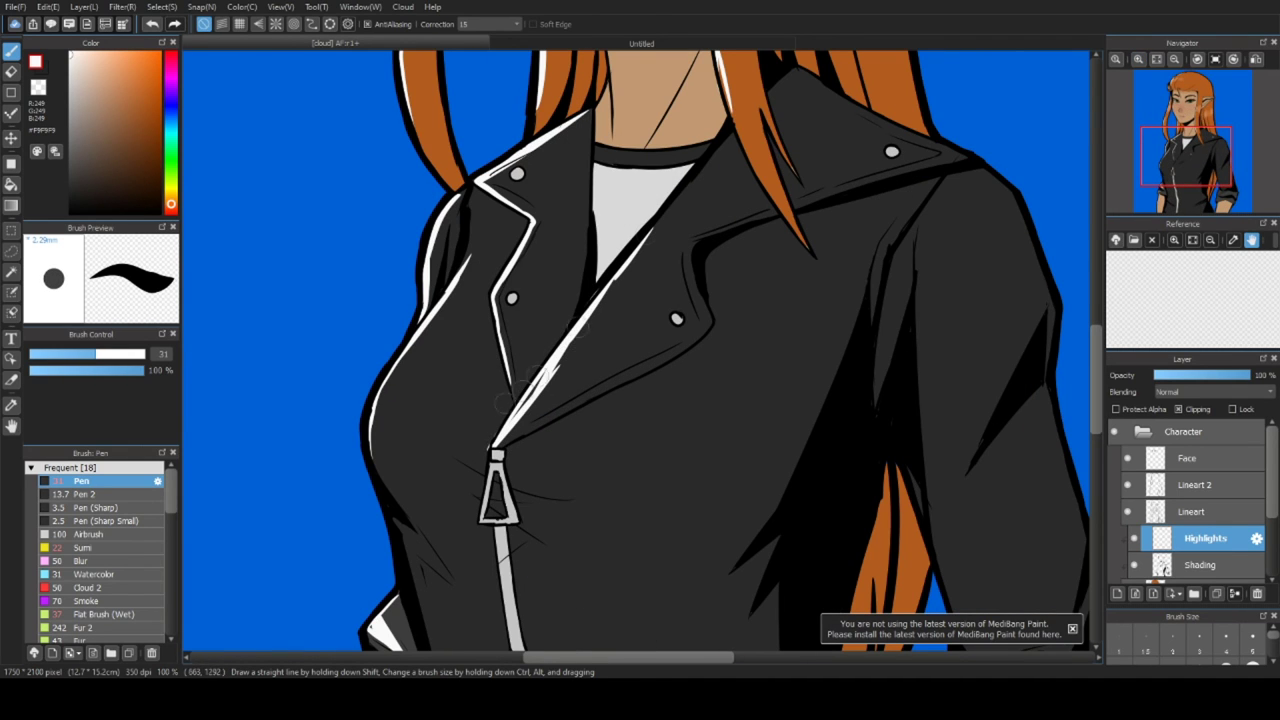
pyautogui.moveTo(536, 389); pyautogui.dragTo(661, 214)
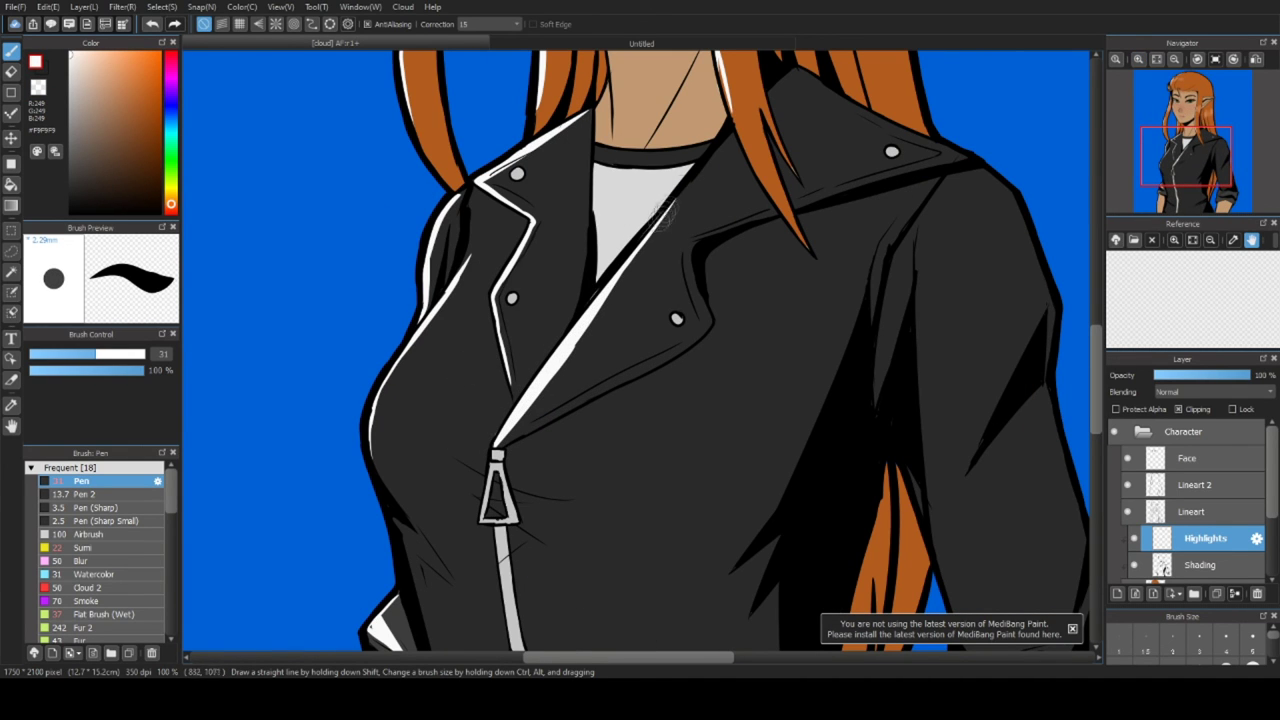
pyautogui.moveTo(490, 458); pyautogui.dragTo(655, 353)
pyautogui.scroll(-4, 660, 443)
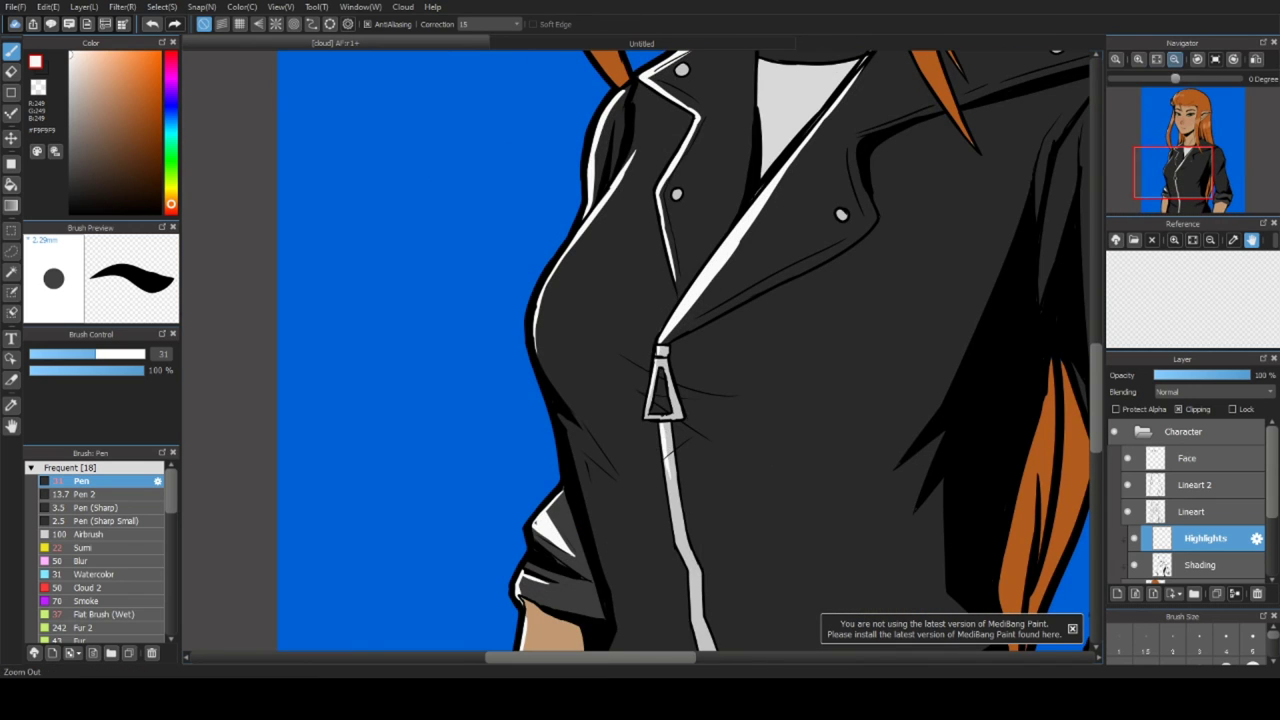
pyautogui.scroll(3, 634, 352)
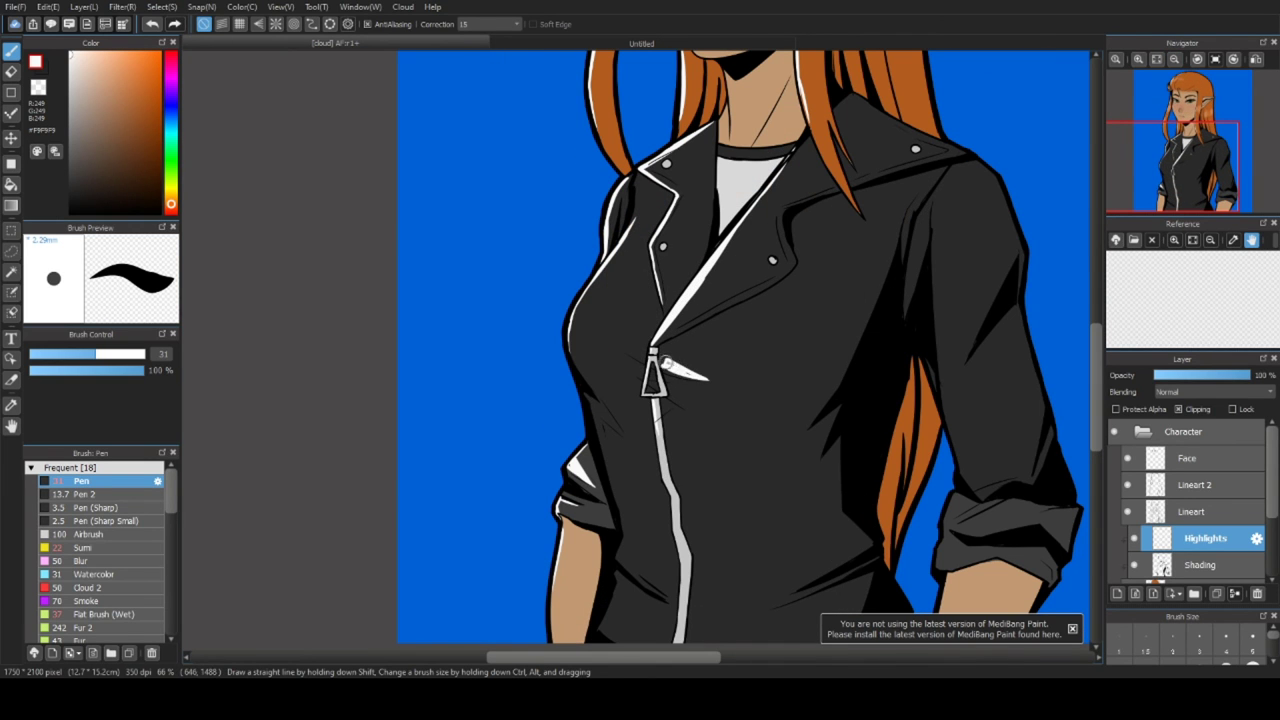
pyautogui.scroll(-4, 703, 325)
pyautogui.scroll(4, 703, 325)
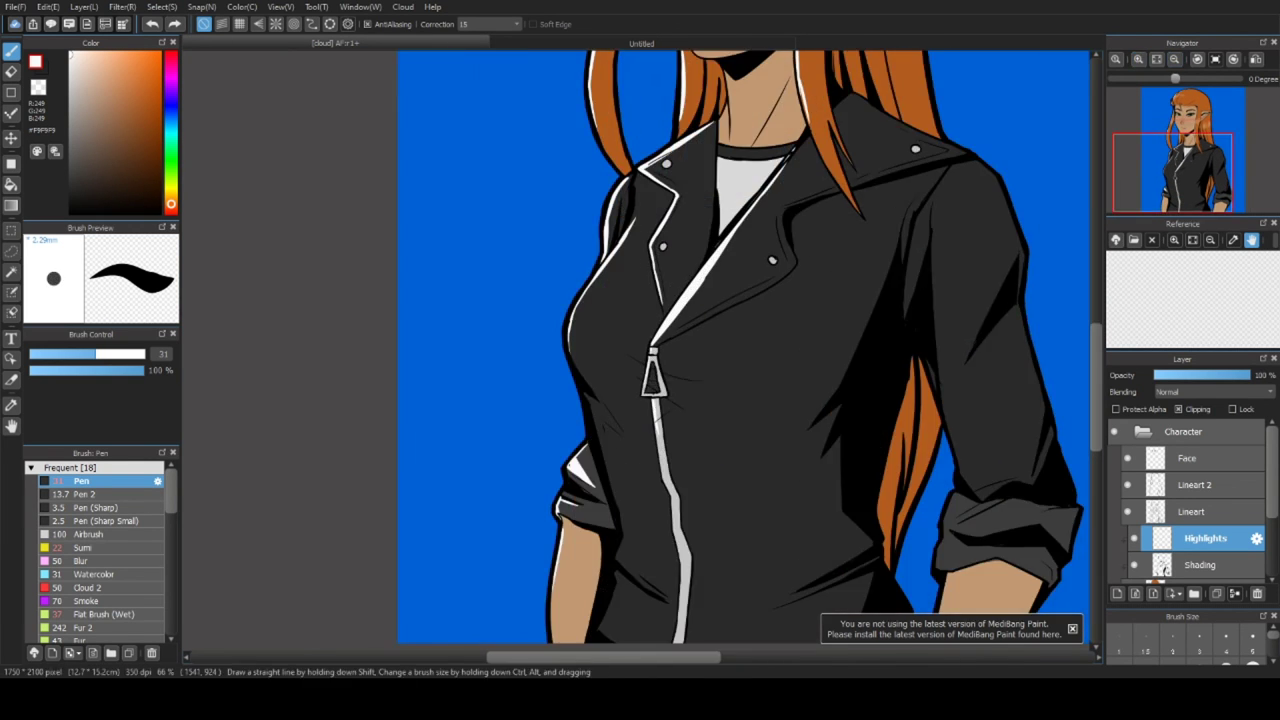
# - Paint long tapered white highlights down the near shoulder's armhole seam and upper sleeve, trimming them with the transparent colour
pyautogui.moveTo(1015, 205); pyautogui.dragTo(828, 215)
pyautogui.moveTo(671, 418); pyautogui.dragTo(689, 308)
pyautogui.moveTo(718, 266); pyautogui.dragTo(692, 323)
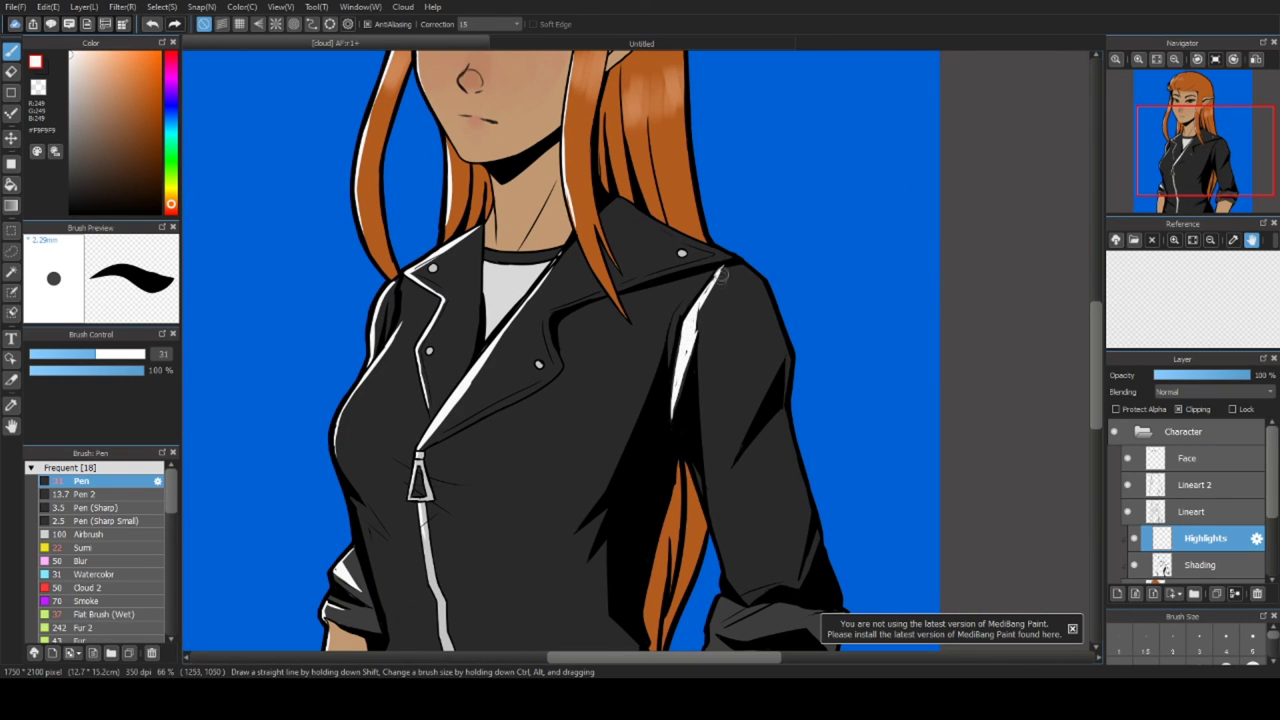
pyautogui.moveTo(706, 440); pyautogui.dragTo(722, 272)
pyautogui.scroll(-3, 703, 313)
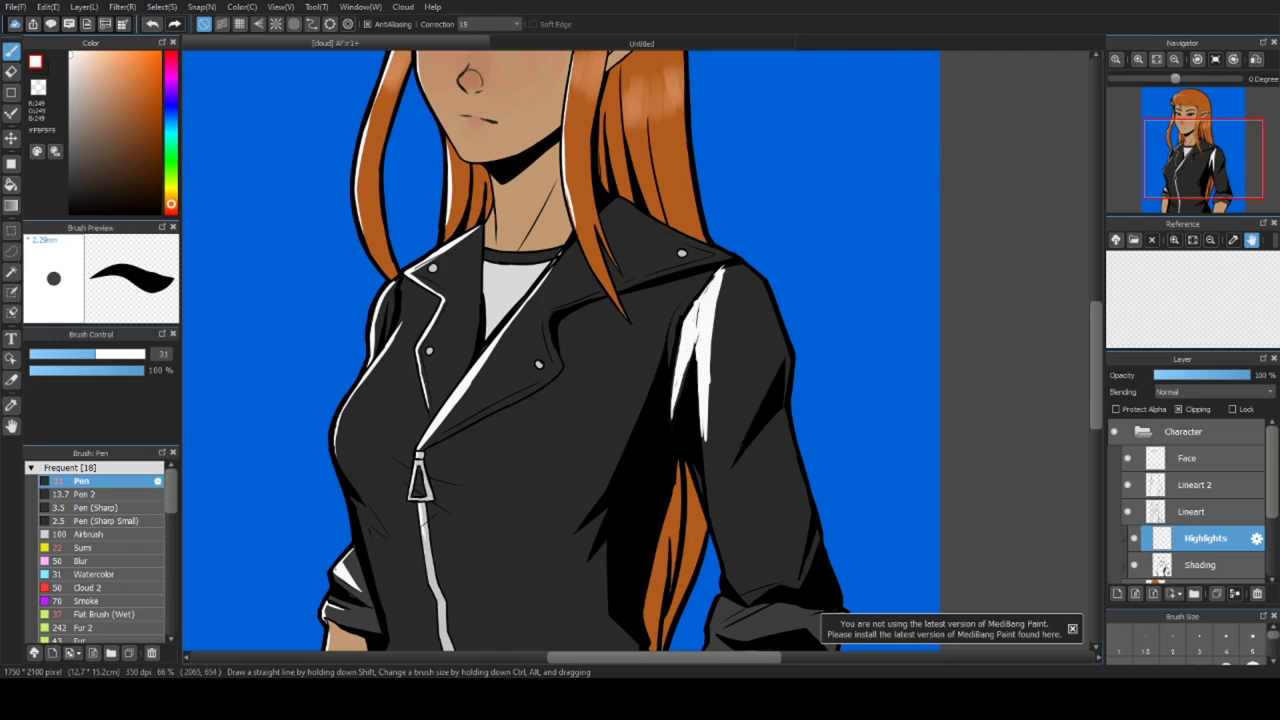
pyautogui.scroll(3, 676, 320)
pyautogui.moveTo(702, 439); pyautogui.dragTo(712, 292)
pyautogui.scroll(-3, 700, 380)
pyautogui.scroll(3, 700, 380)
pyautogui.moveTo(670, 432); pyautogui.dragTo(684, 367)
pyautogui.press('x')
# - Highlight the near sleeve's inner elbow fold, rolled cuff and forearm edge in white
pyautogui.moveTo(712, 526); pyautogui.dragTo(742, 296)
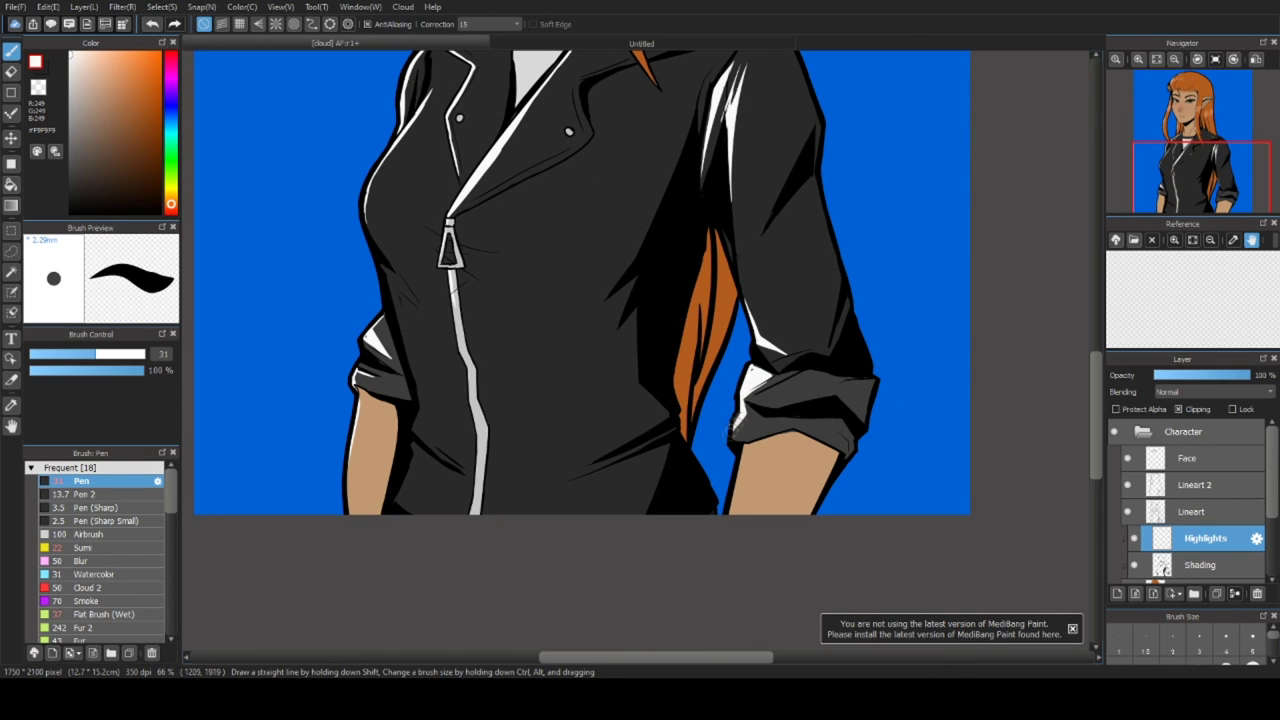
pyautogui.scroll(-3, 730, 428)
pyautogui.scroll(4, 740, 440)
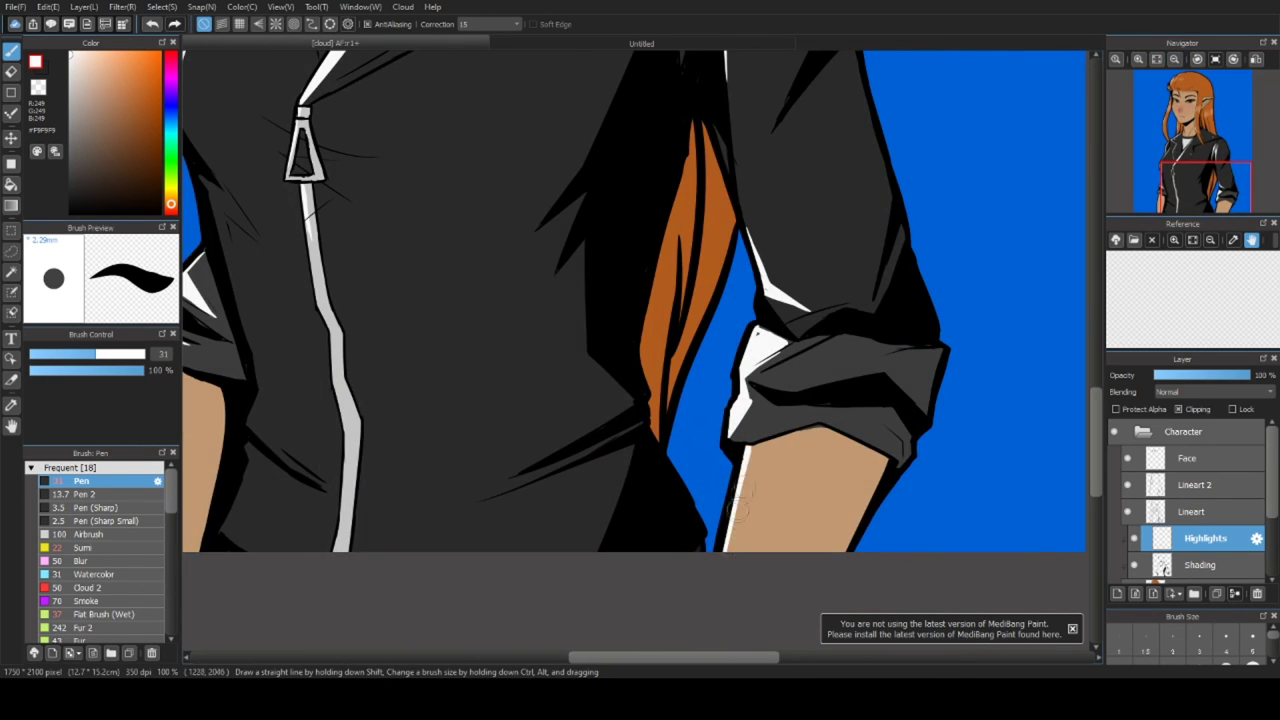
pyautogui.scroll(-3, 500, 490)
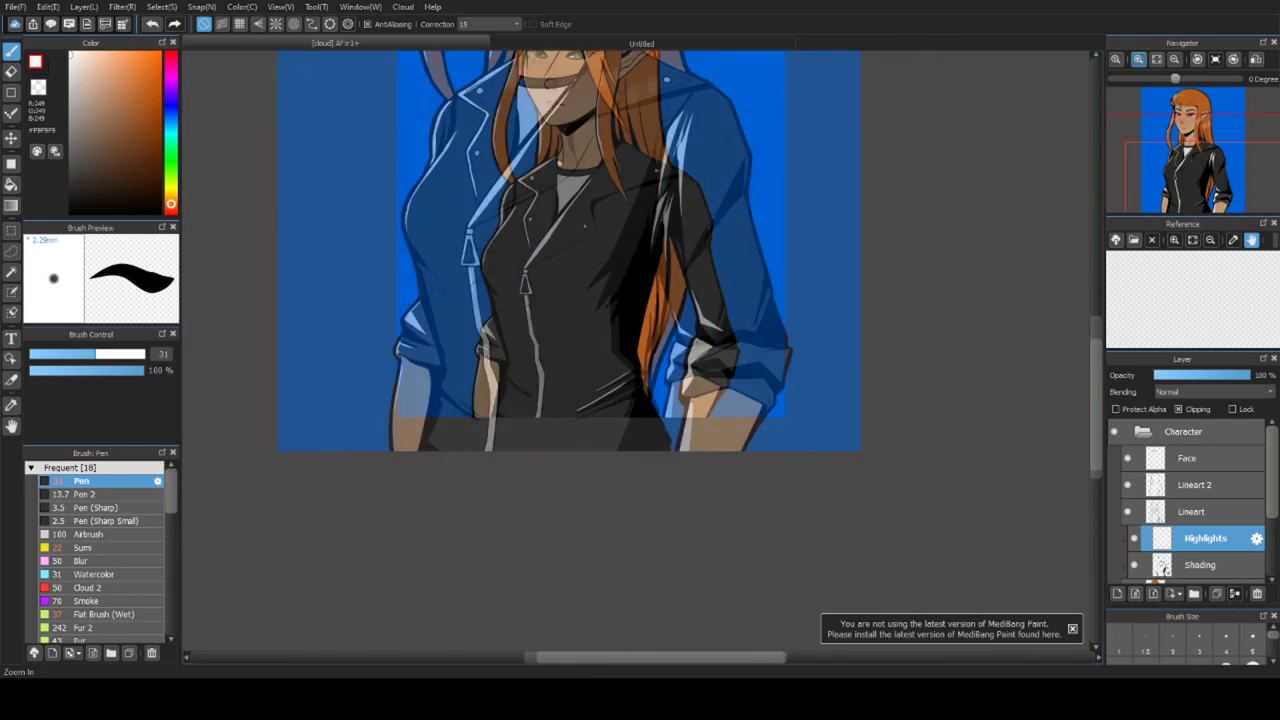
pyautogui.scroll(2, 770, 375)
pyautogui.scroll(-3, 772, 372)
pyautogui.scroll(4, 600, 115)
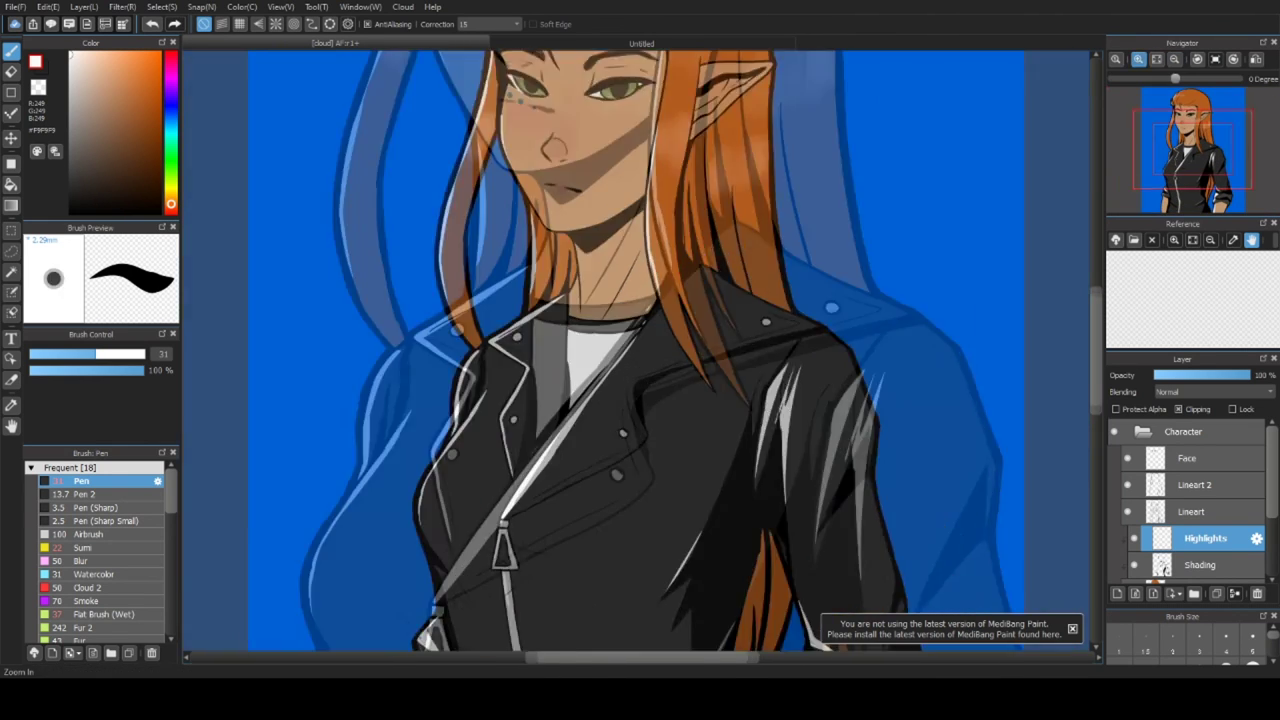
# - Paint white catchlights in both eyes on the Lineart layer
pyautogui.click(1192, 511)
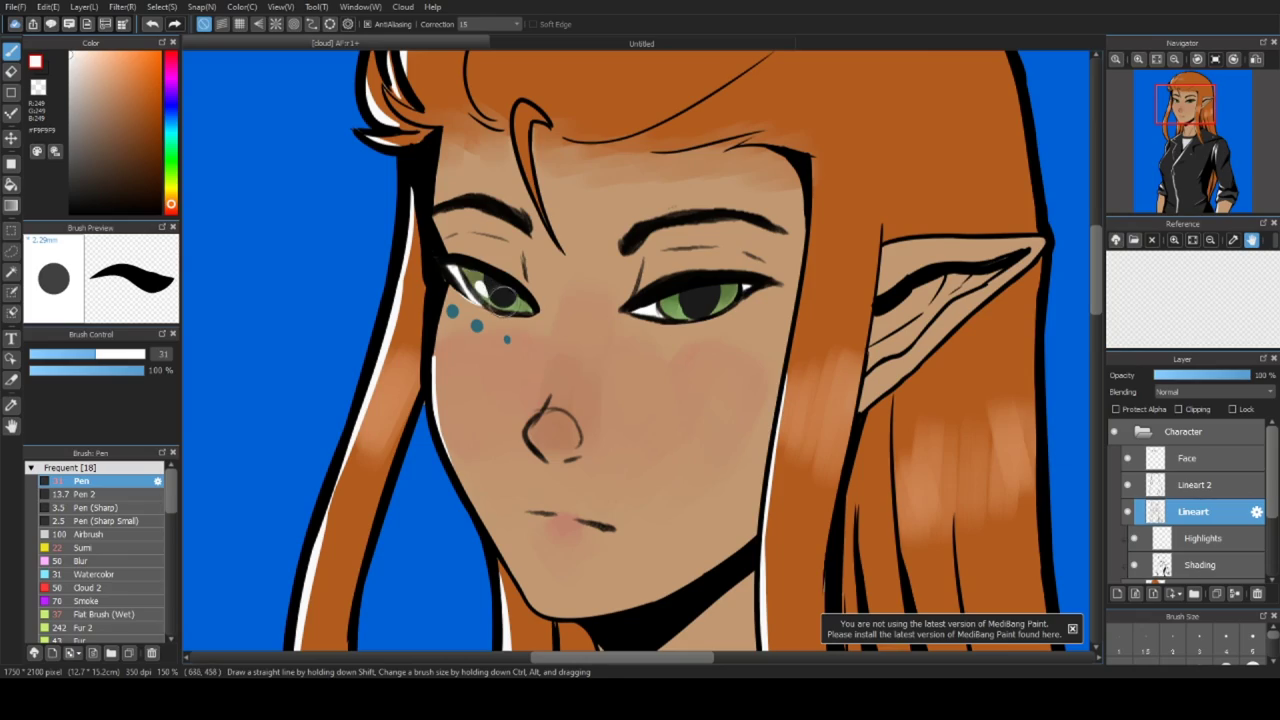
pyautogui.scroll(-3, 640, 330)
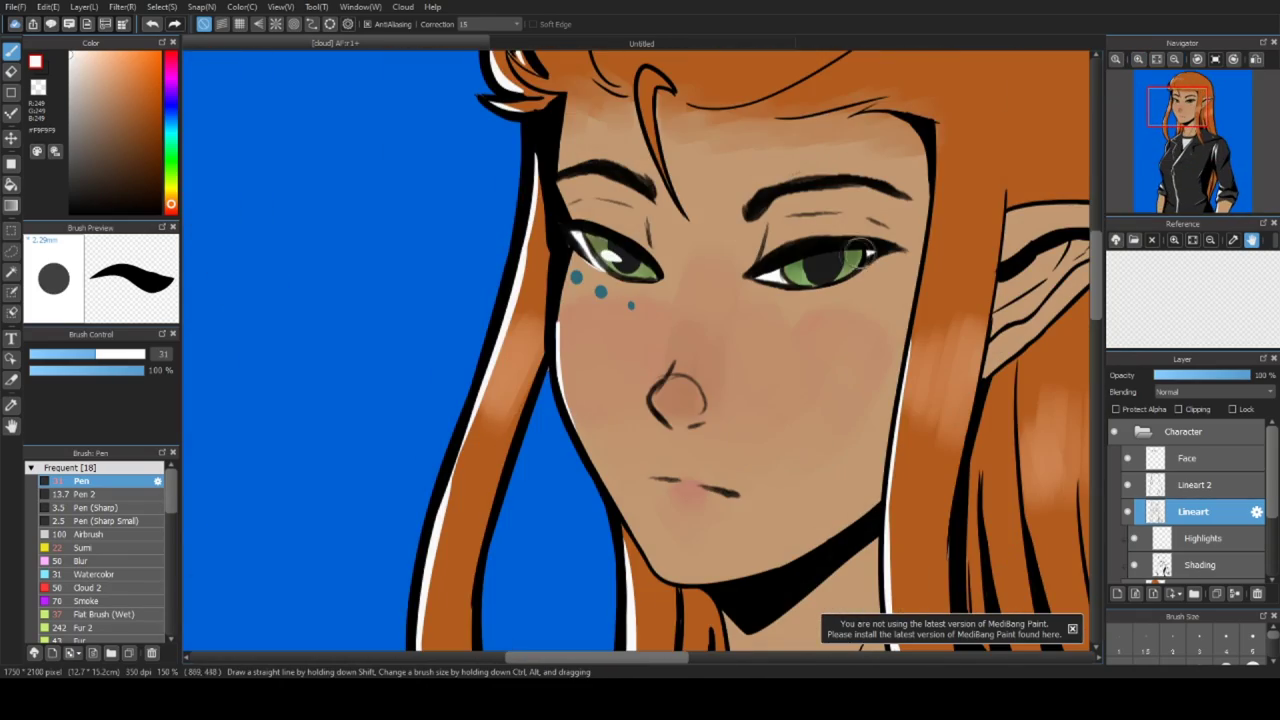
pyautogui.scroll(-3, 640, 330)
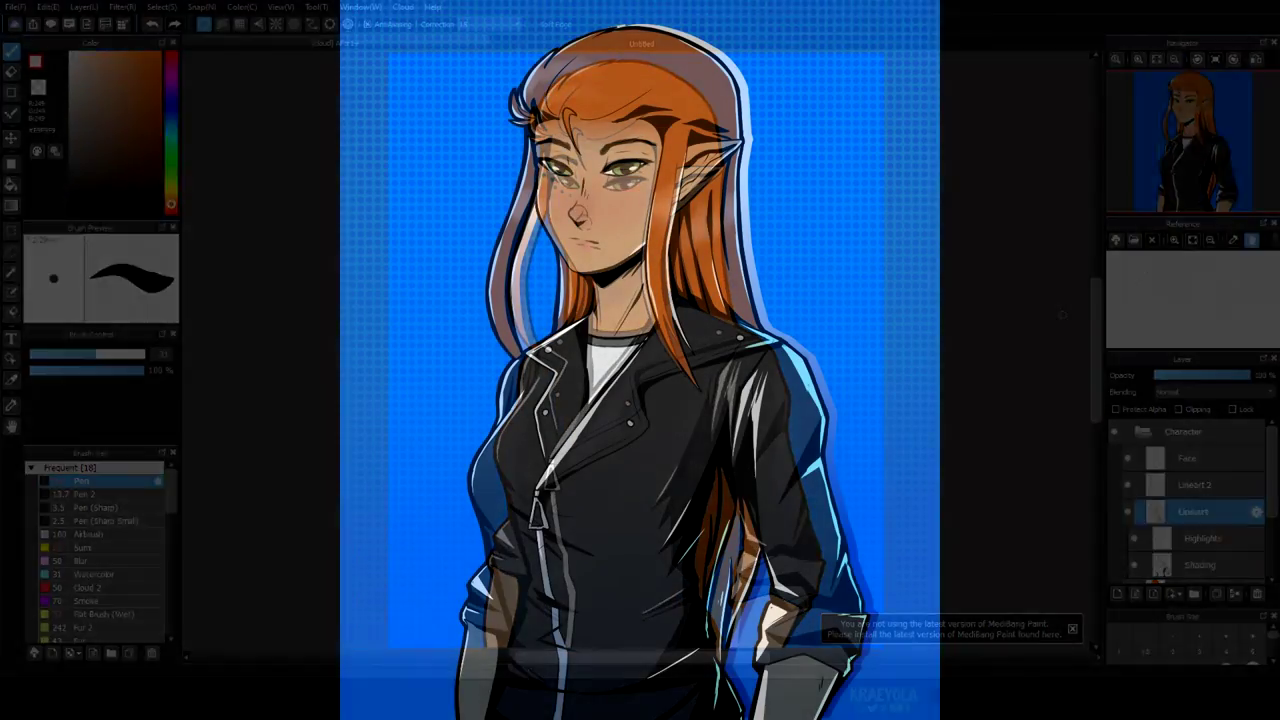